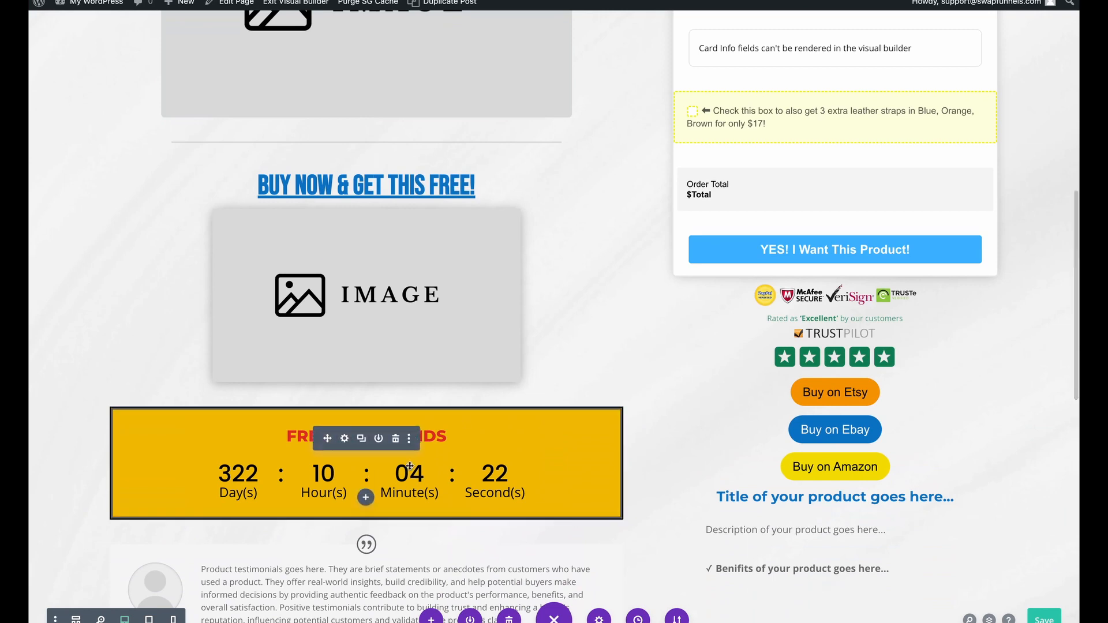
# Step: Remove the YouTube video from the video module below the product name and undo the removal
pyautogui.scroll(-5, 437, 477)
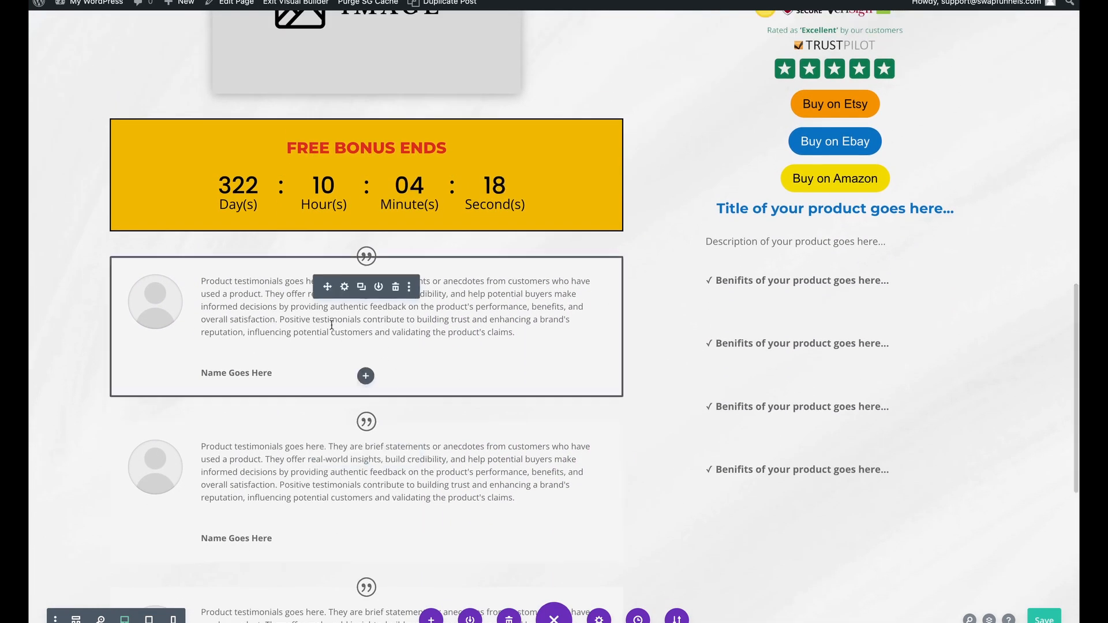
pyautogui.scroll(15, 403, 349)
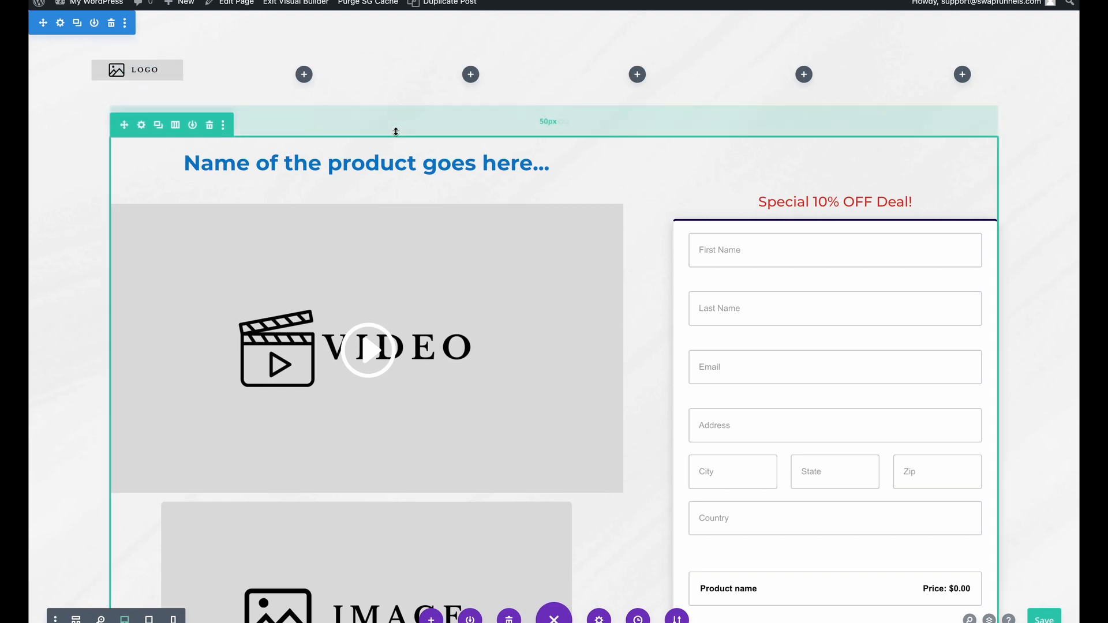
pyautogui.scroll(-2, 396, 128)
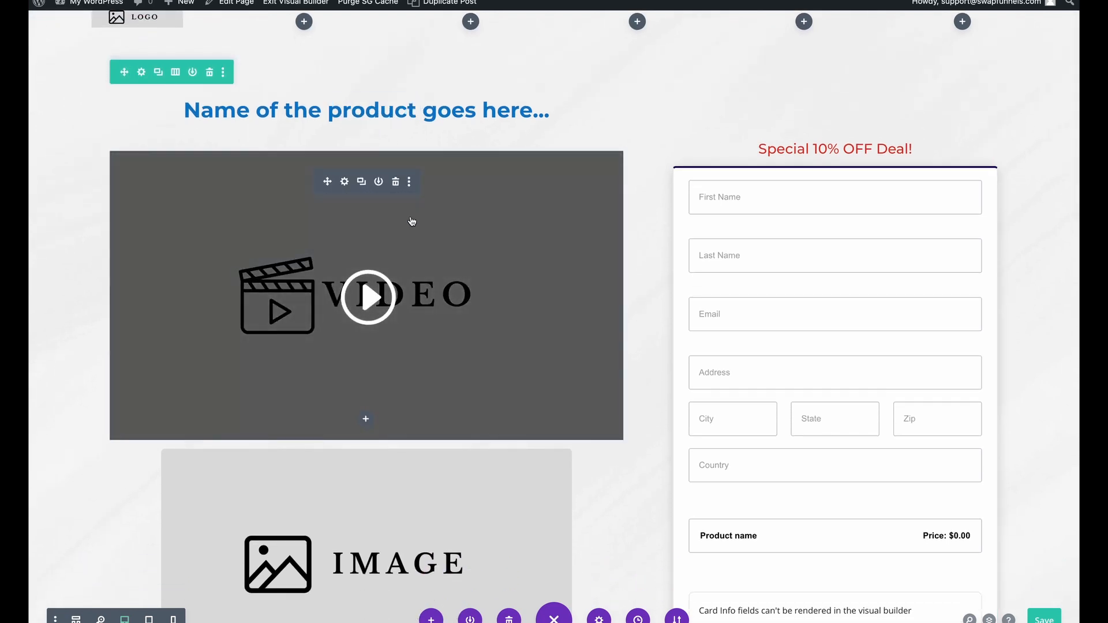
pyautogui.click(344, 182)
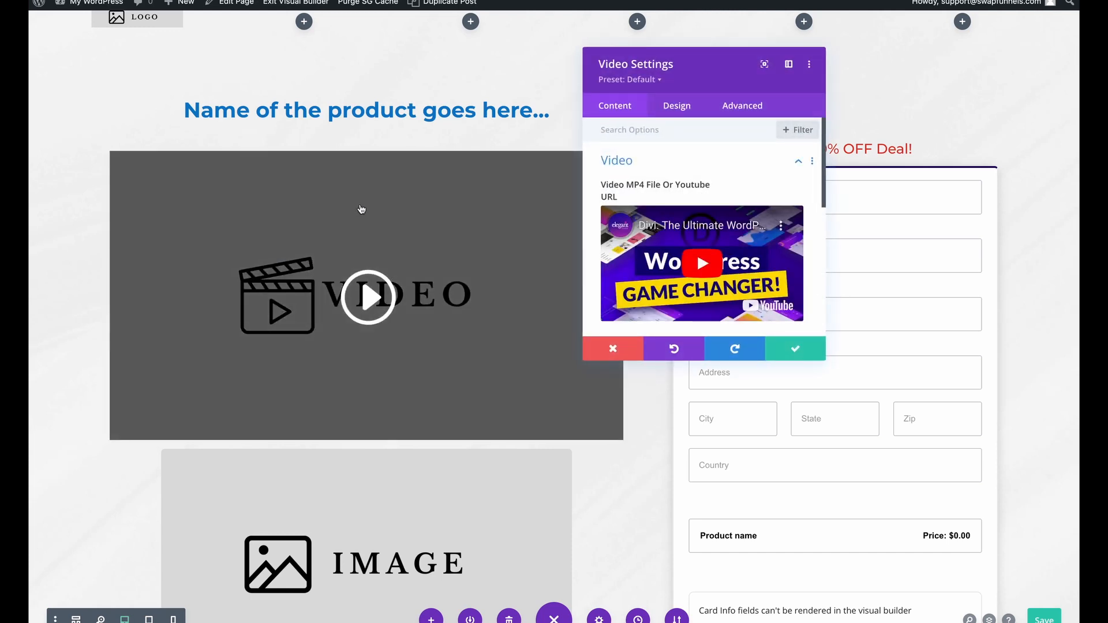
pyautogui.moveTo(750, 228)
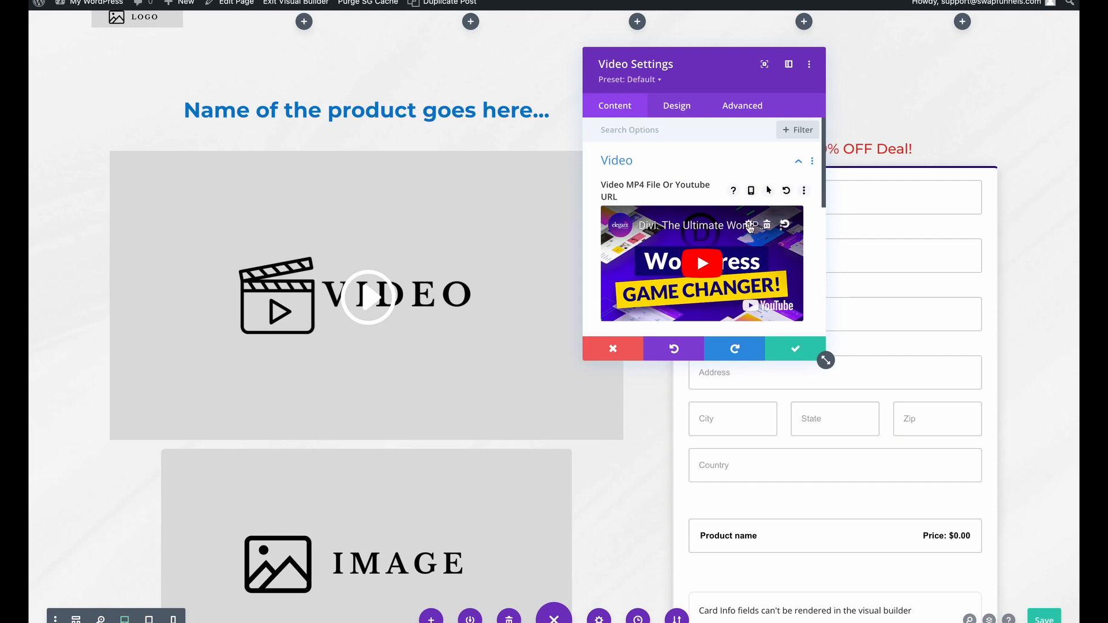
pyautogui.click(767, 224)
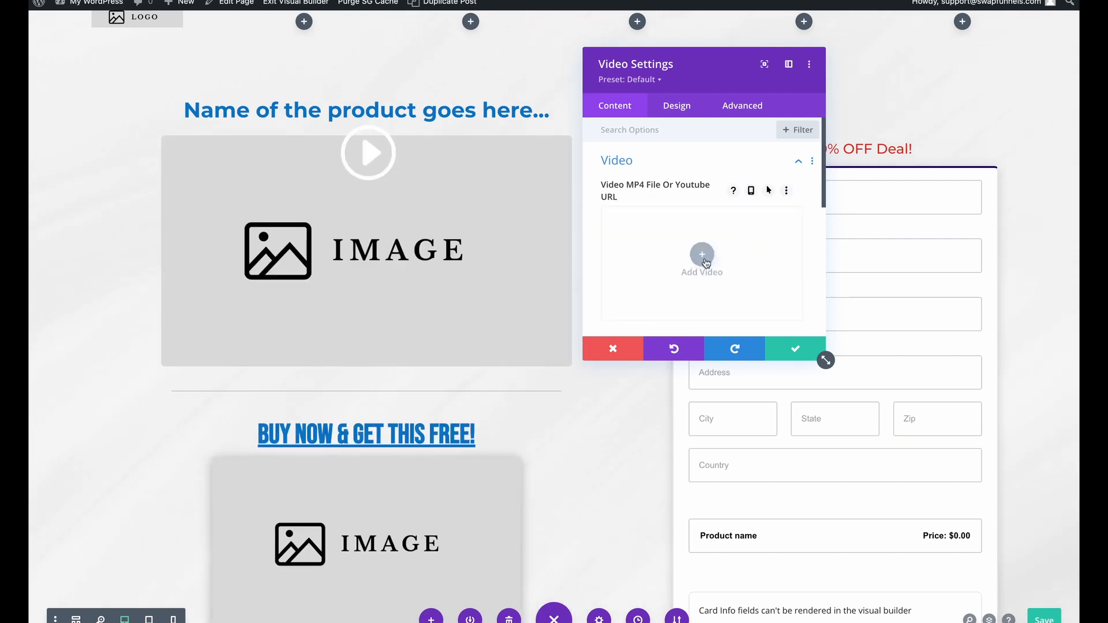
pyautogui.click(674, 349)
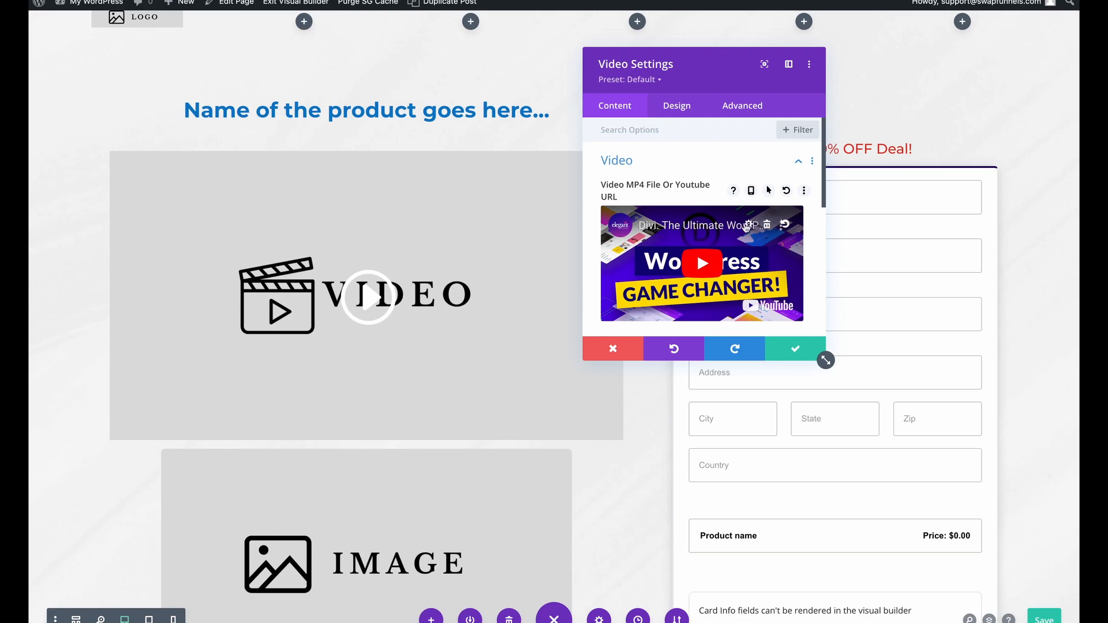
# Step: Examine the Insert from URL option for the video source and the module's other content settings, and close both without changes
pyautogui.click(749, 225)
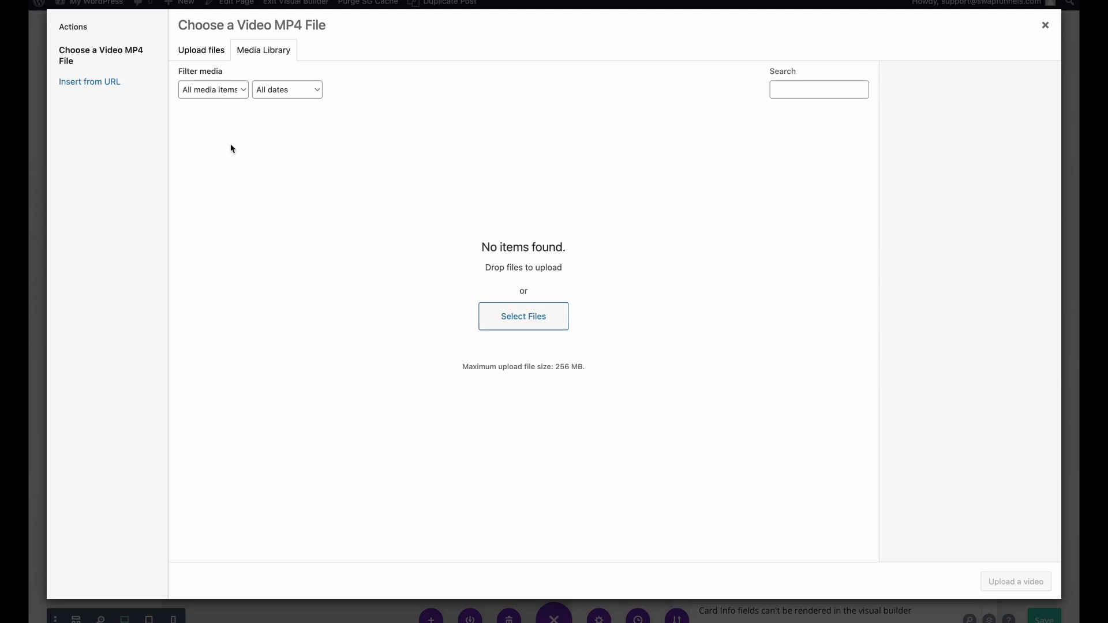
pyautogui.click(97, 88)
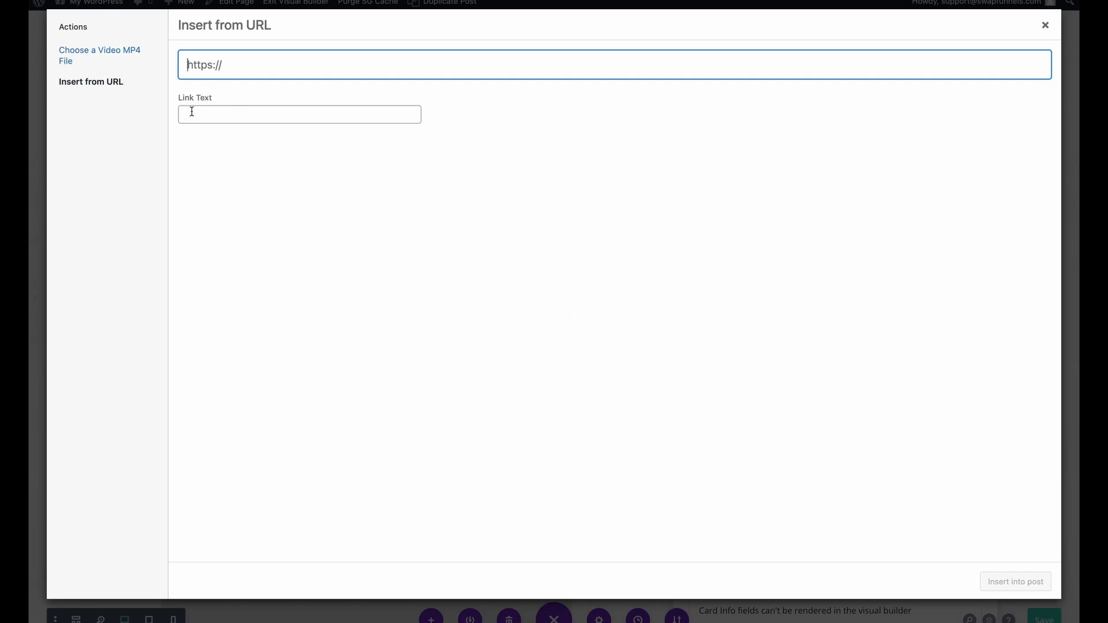
pyautogui.click(1045, 26)
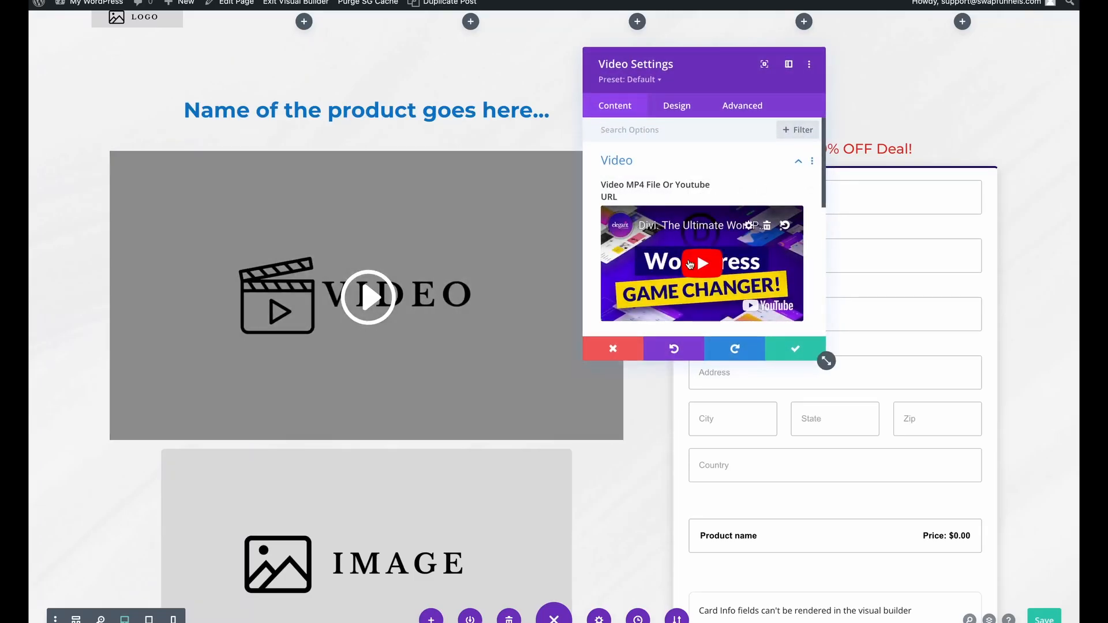
pyautogui.scroll(-1, 689, 248)
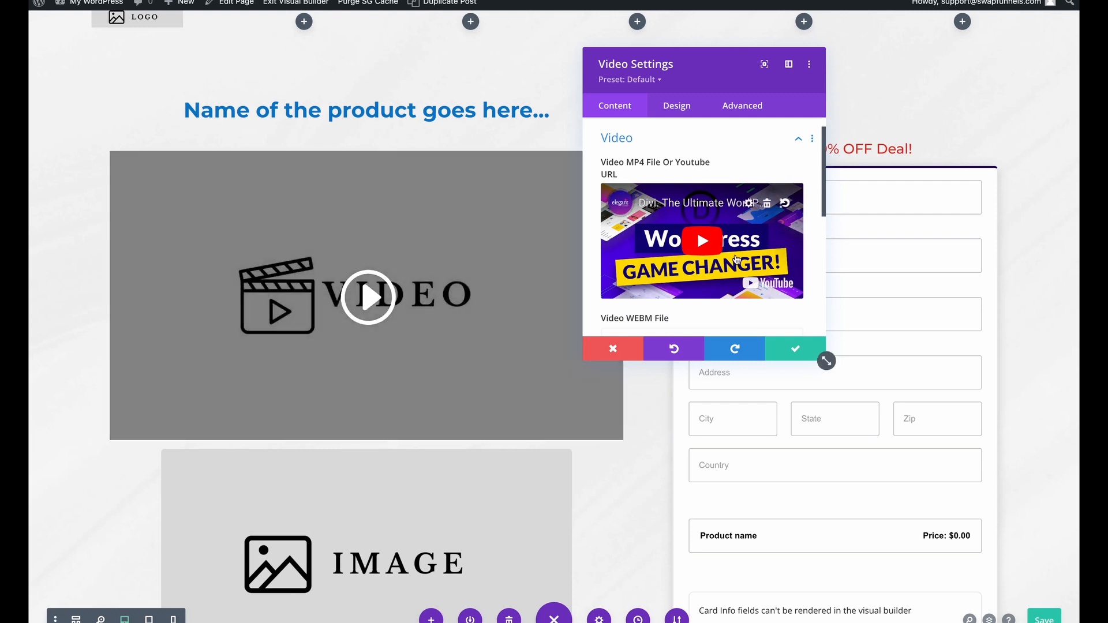
pyautogui.scroll(-3, 736, 259)
pyautogui.scroll(-2, 737, 260)
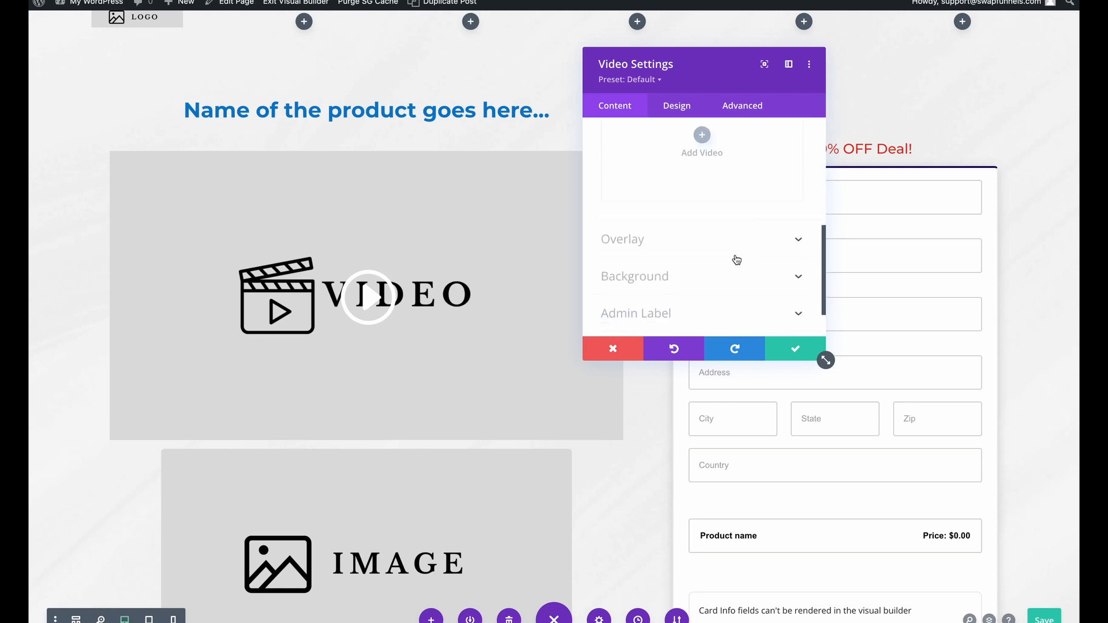
pyautogui.scroll(5, 737, 259)
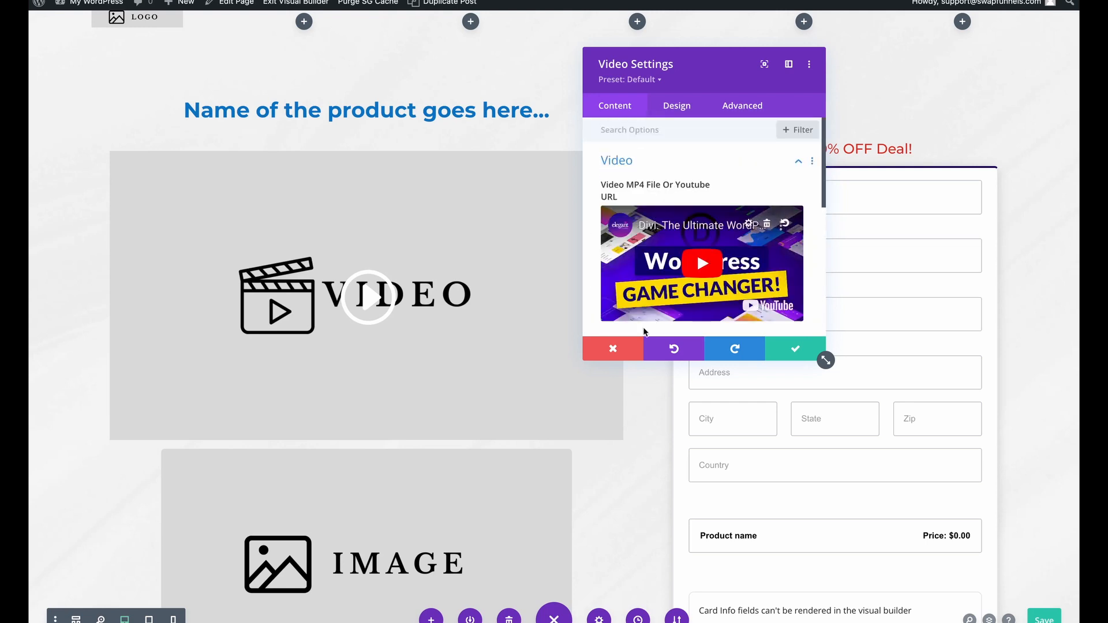
pyautogui.click(624, 347)
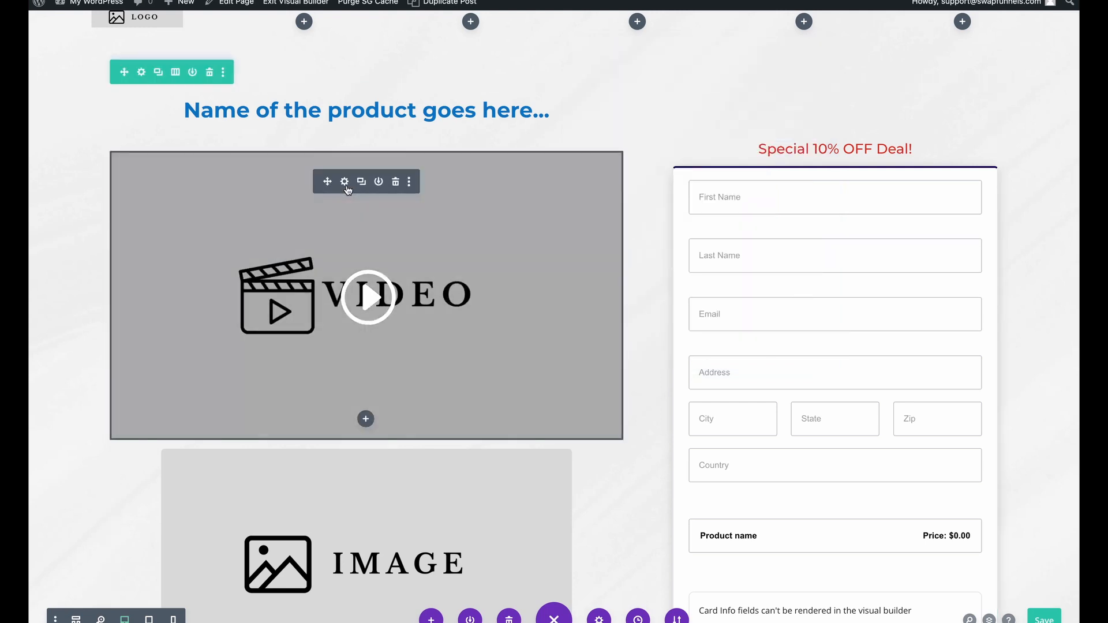
# Step: Delete the placeholder overlay image from the video module and save the module's settings
pyautogui.click(348, 187)
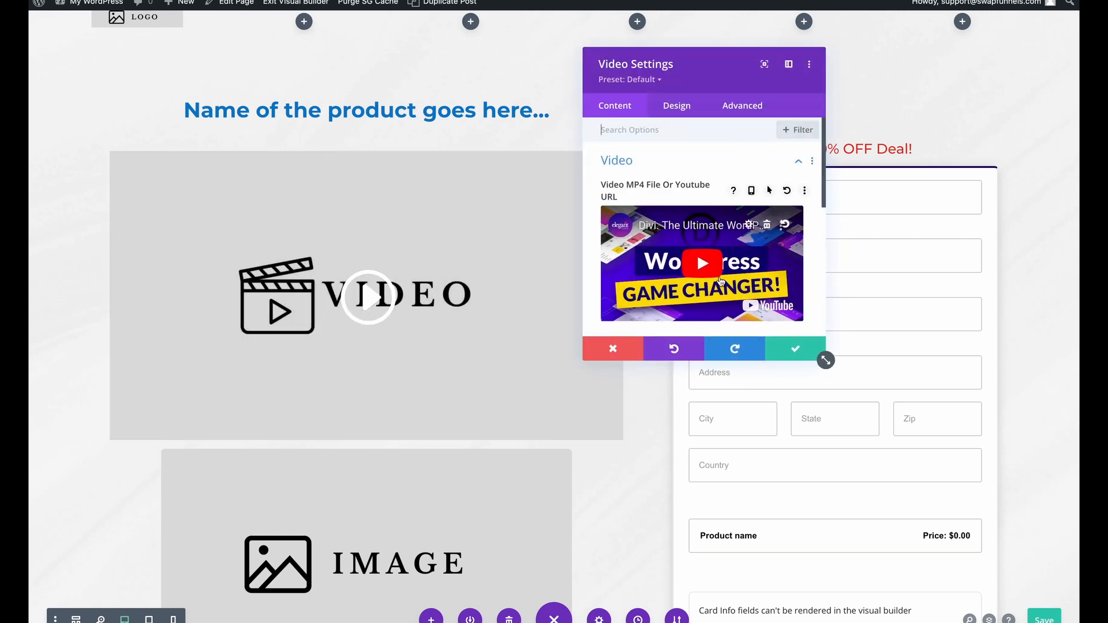
pyautogui.scroll(-5, 742, 254)
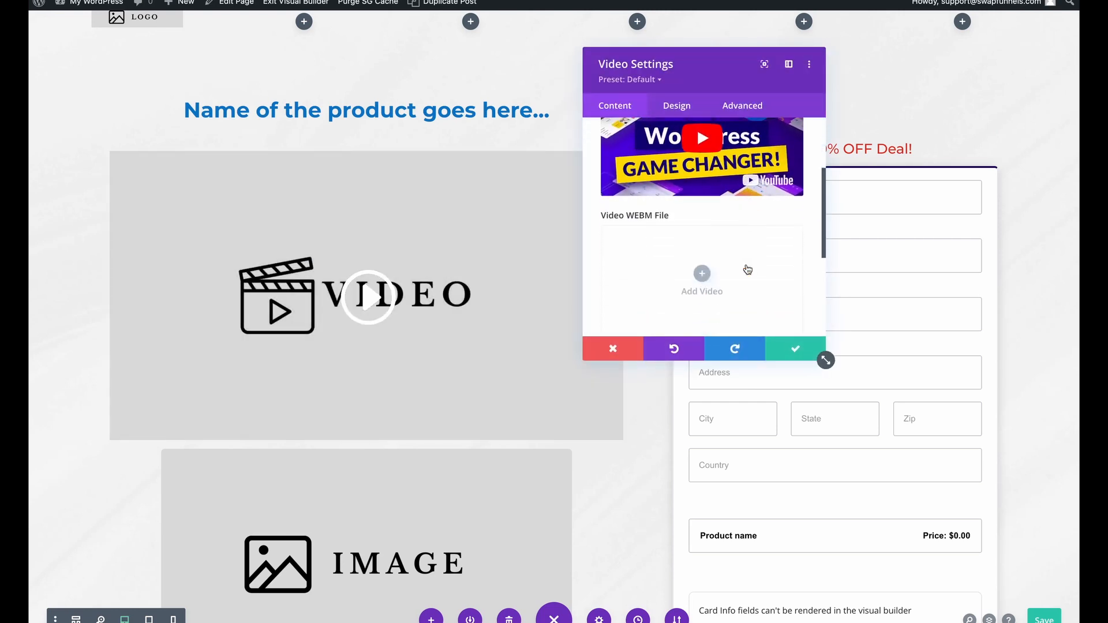
pyautogui.scroll(-1, 747, 270)
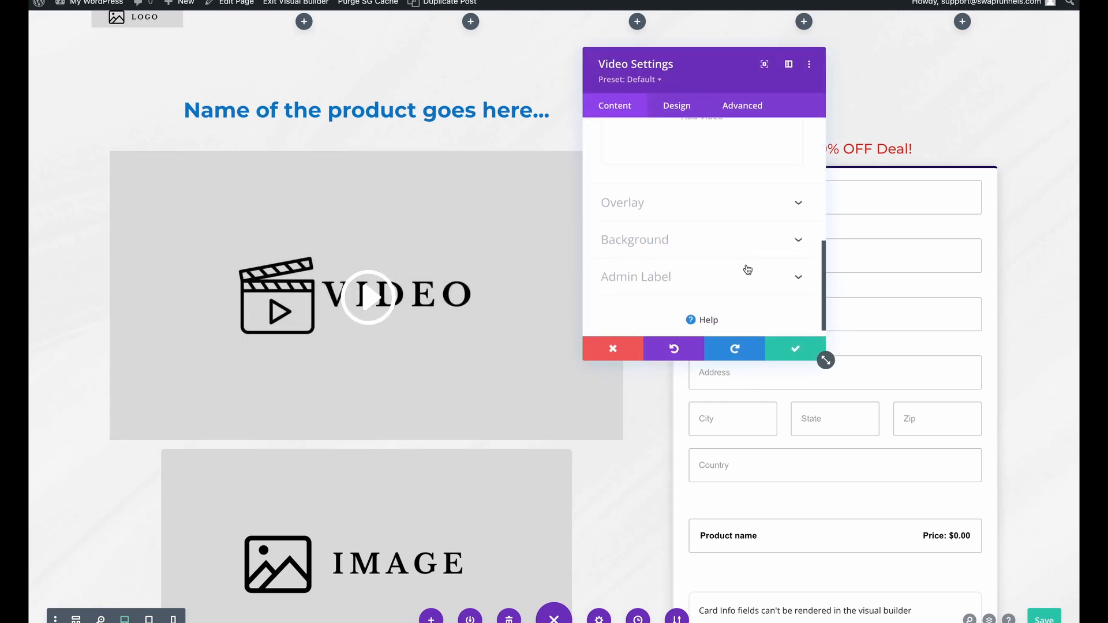
pyautogui.click(744, 208)
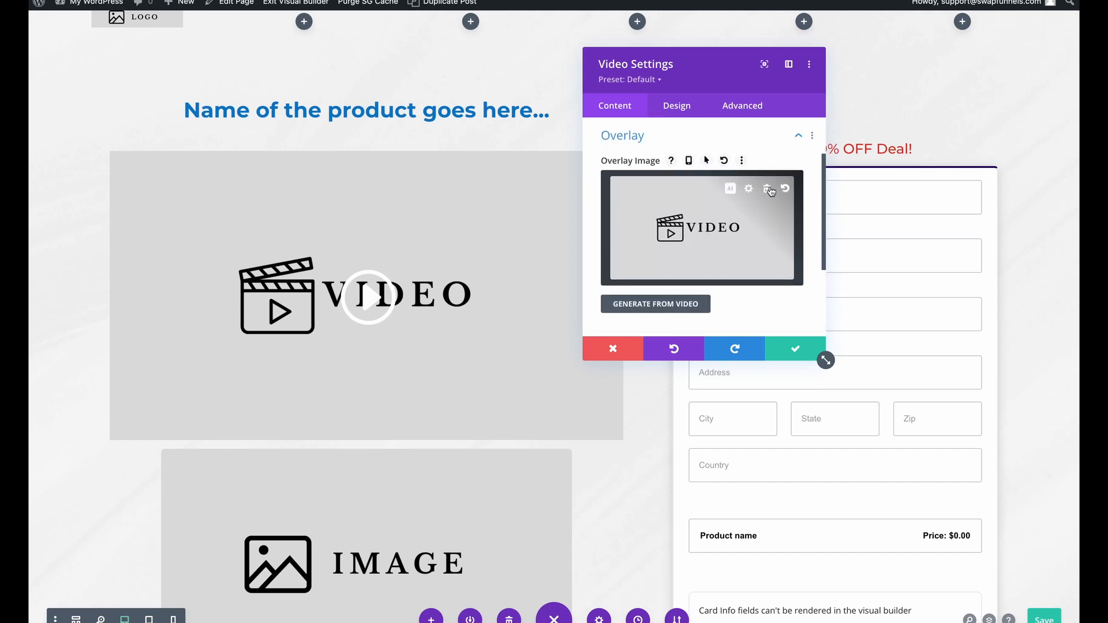
pyautogui.click(769, 189)
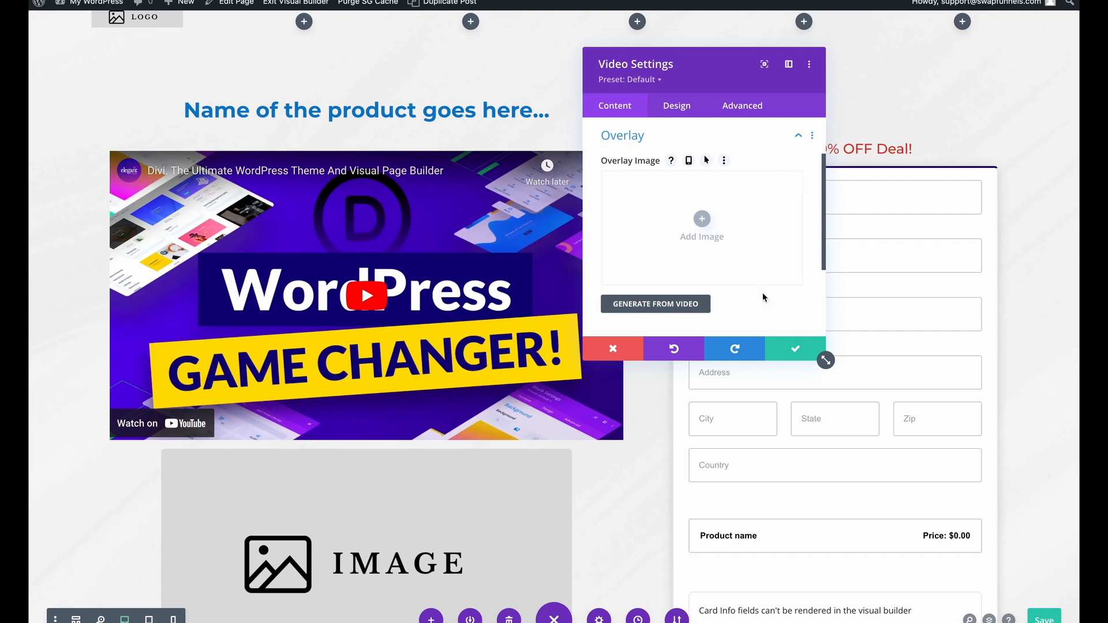
pyautogui.click(791, 351)
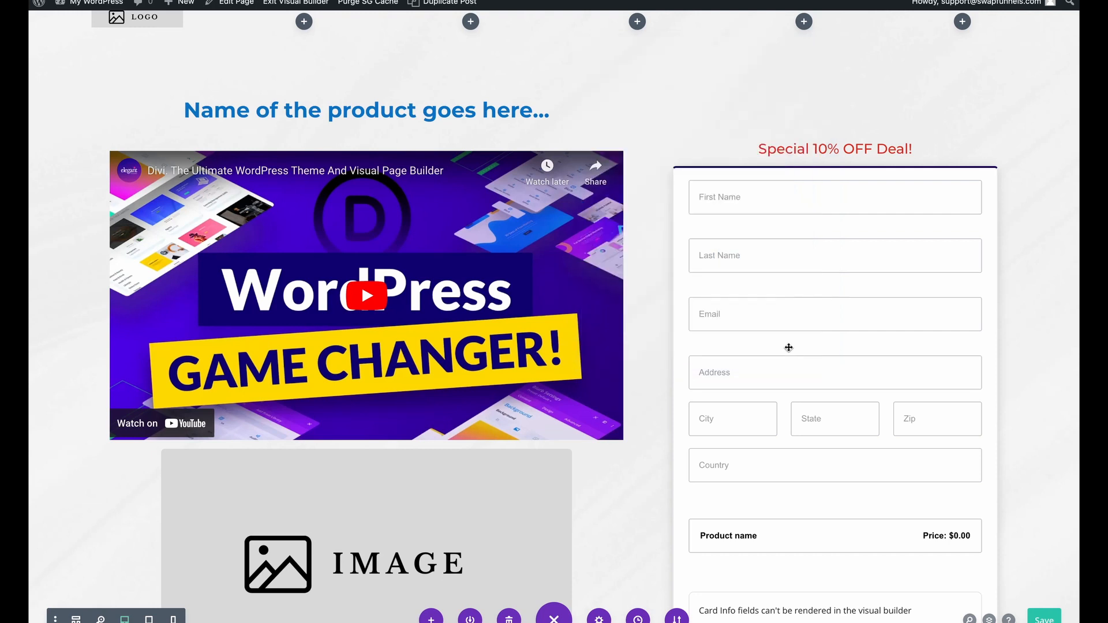
# Step: Add both portraits of the blonde woman and the portrait of the man in a suit to the gallery below the video
pyautogui.scroll(-4, 601, 457)
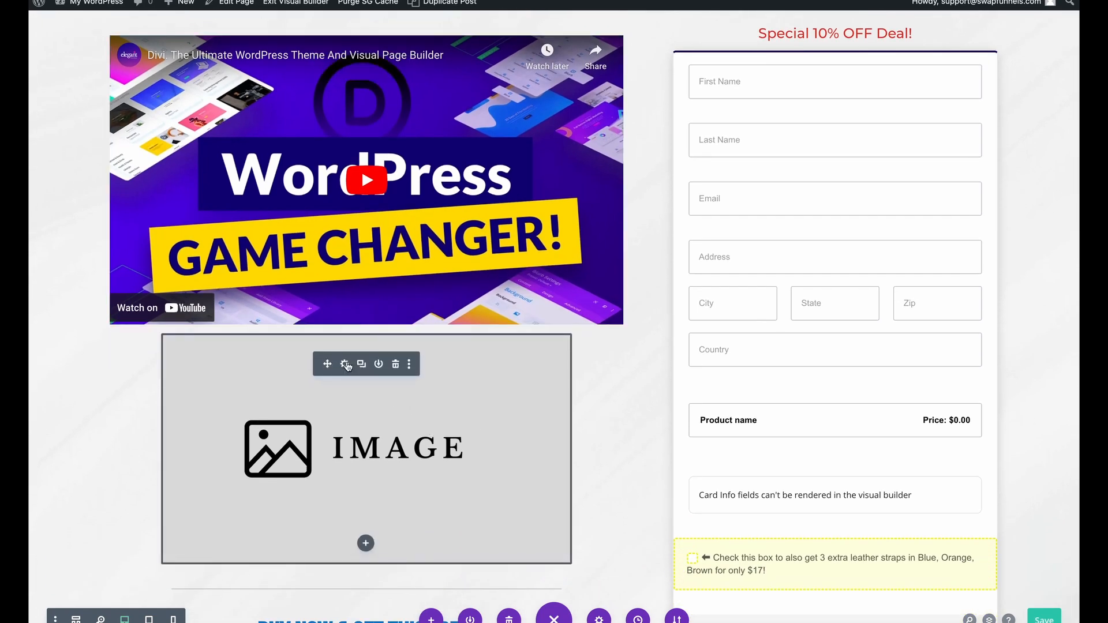
pyautogui.click(346, 364)
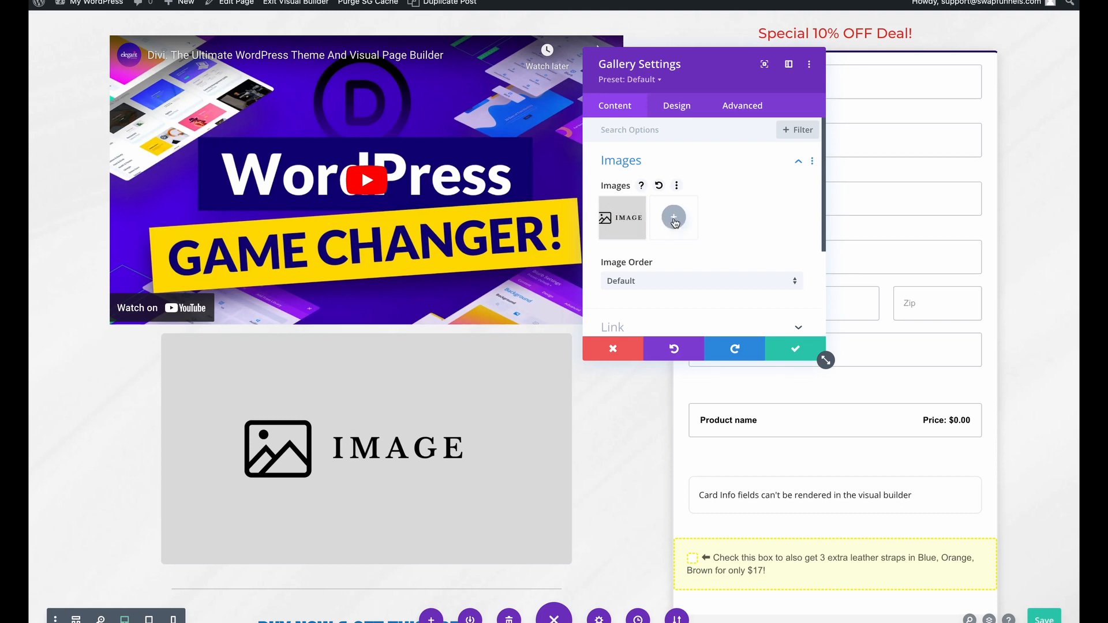
pyautogui.click(674, 218)
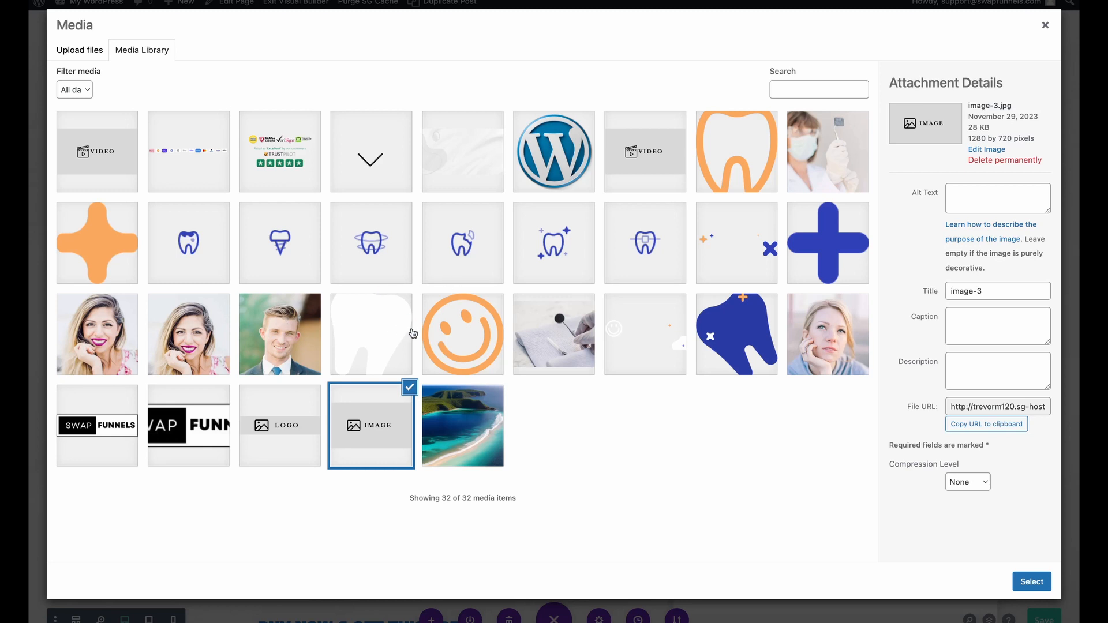
pyautogui.click(113, 326)
pyautogui.click(183, 334)
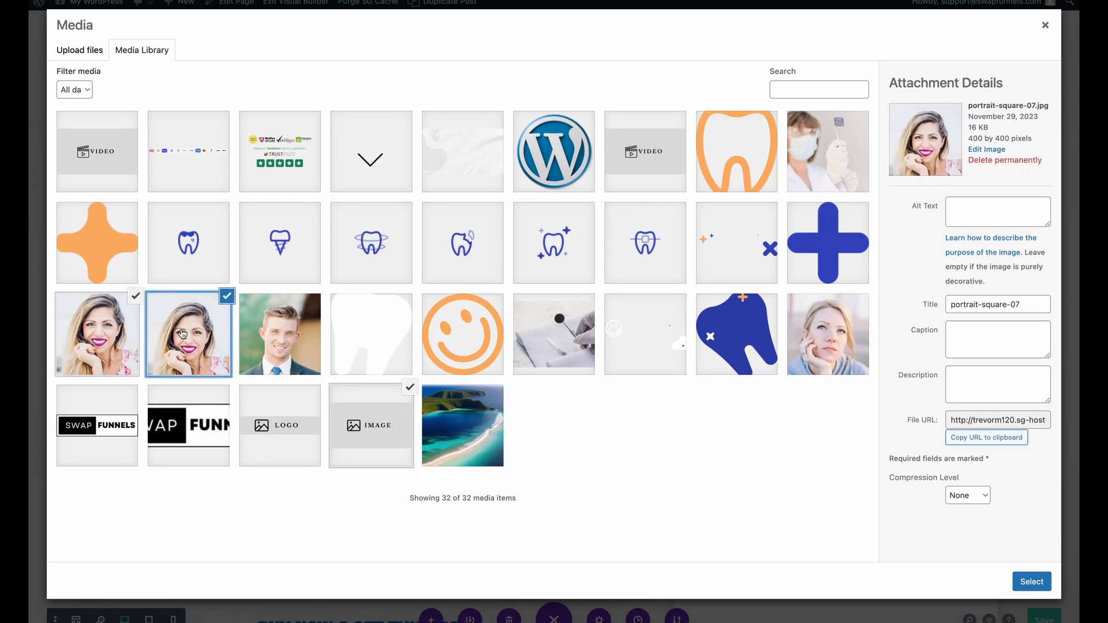
pyautogui.click(258, 346)
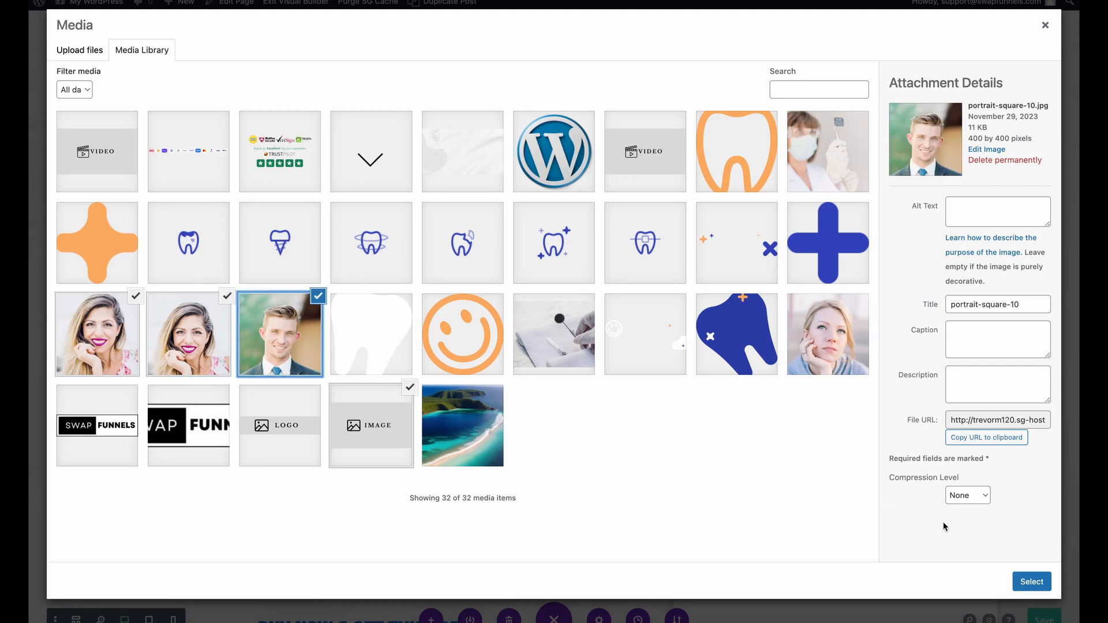
pyautogui.click(1032, 582)
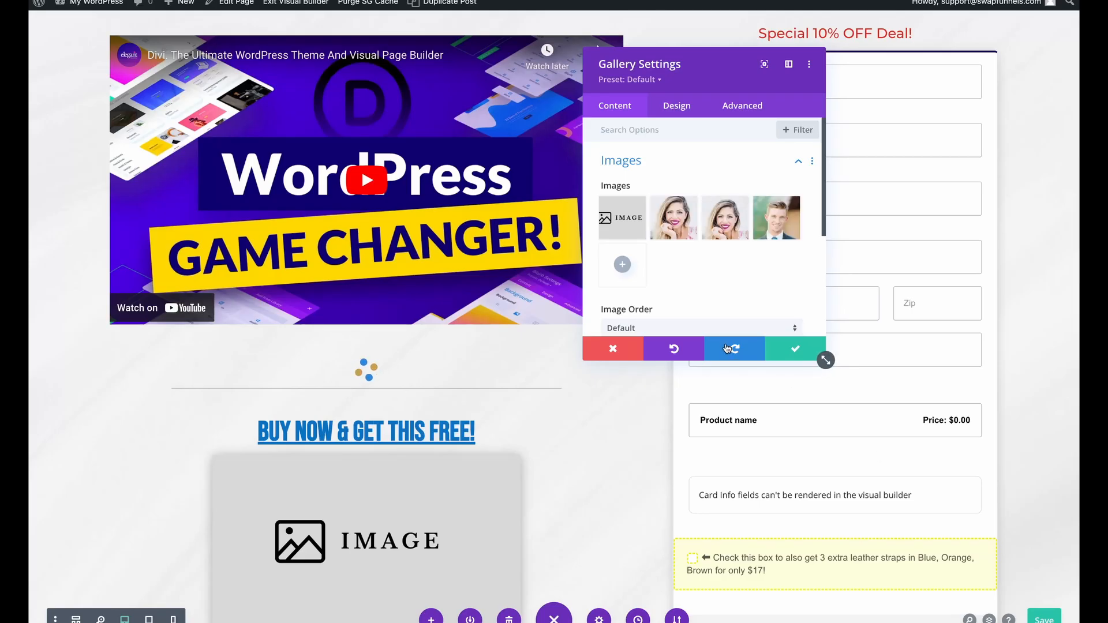
# Step: Remove the IMAGE placeholder from the gallery and save the gallery settings
pyautogui.moveTo(631, 217)
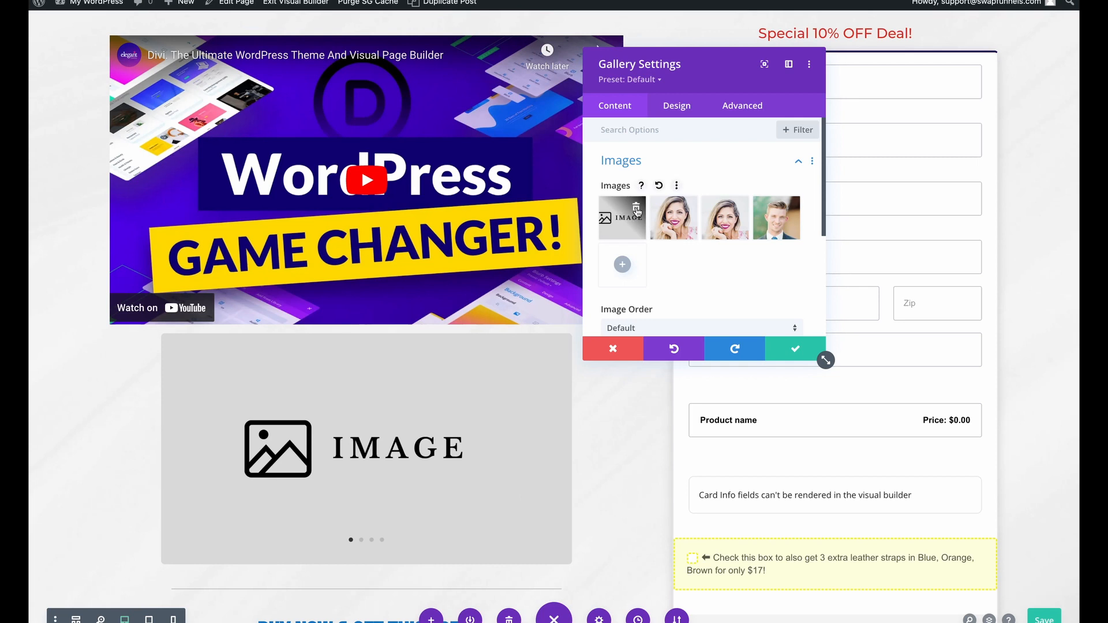
pyautogui.click(637, 208)
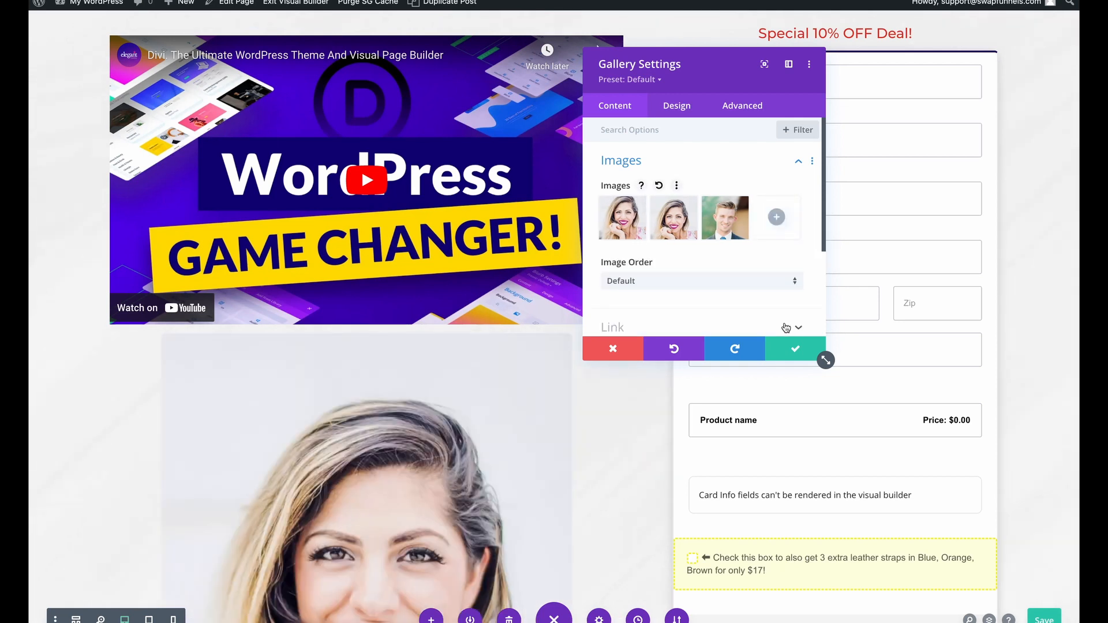
pyautogui.click(792, 351)
# Step: Page through the gallery slides and examine how the gallery fits in the page layout
pyautogui.scroll(-4, 520, 482)
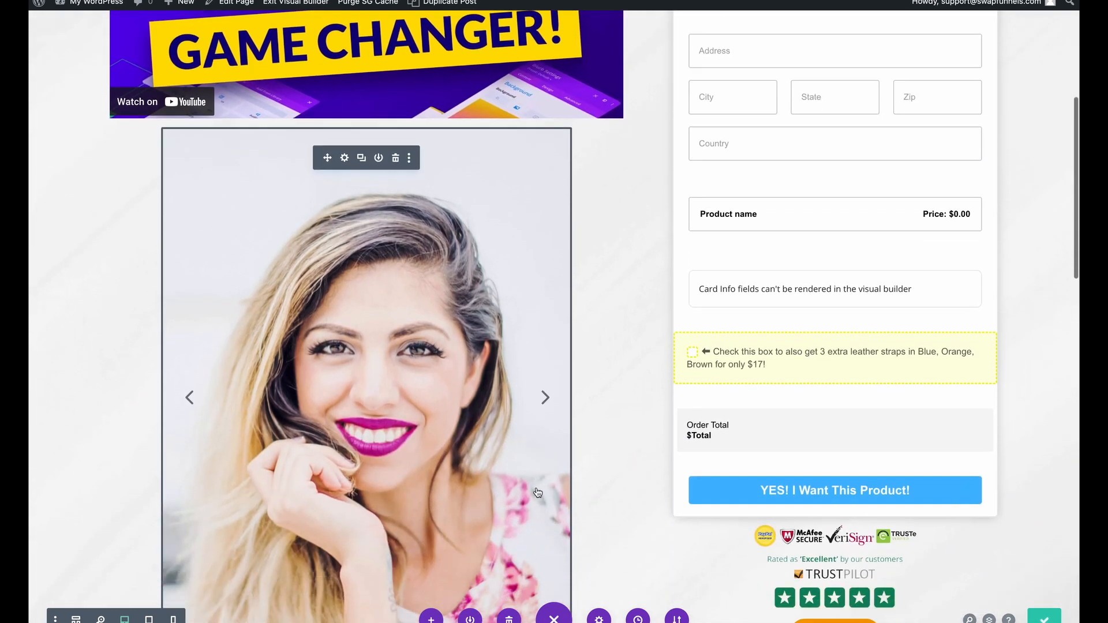
pyautogui.click(547, 393)
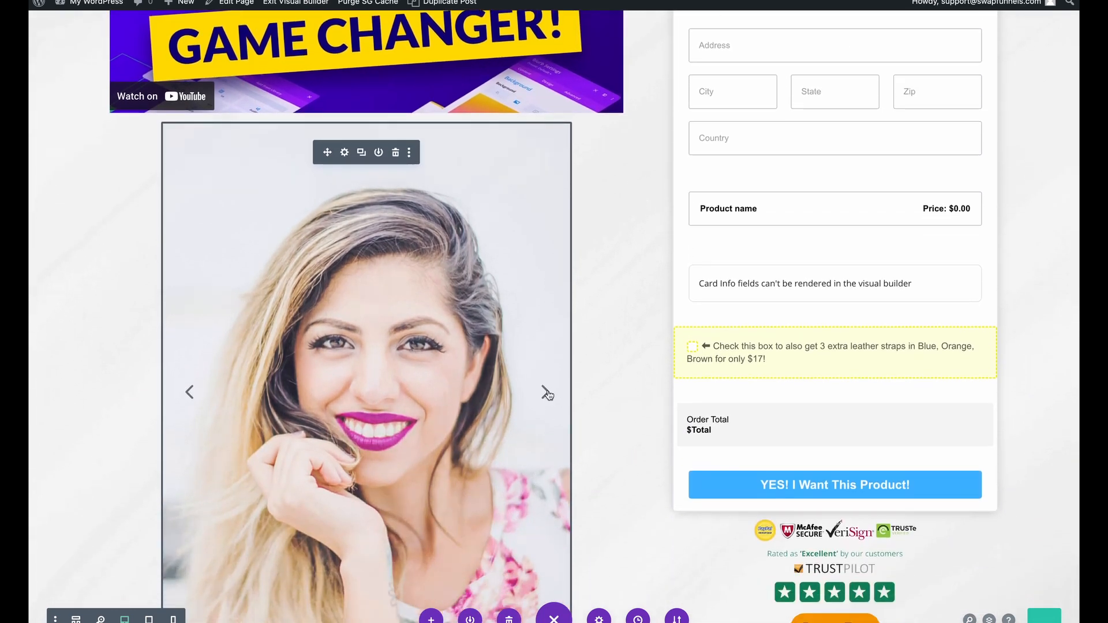
pyautogui.click(547, 394)
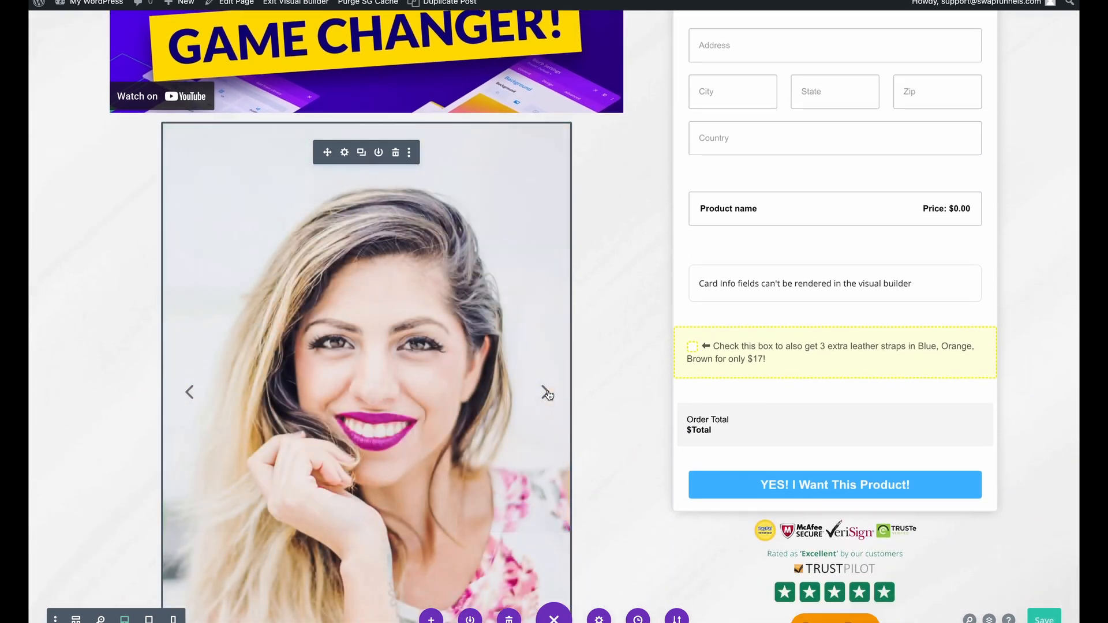
pyautogui.scroll(2, 549, 395)
pyautogui.scroll(-5, 549, 396)
pyautogui.scroll(7, 549, 395)
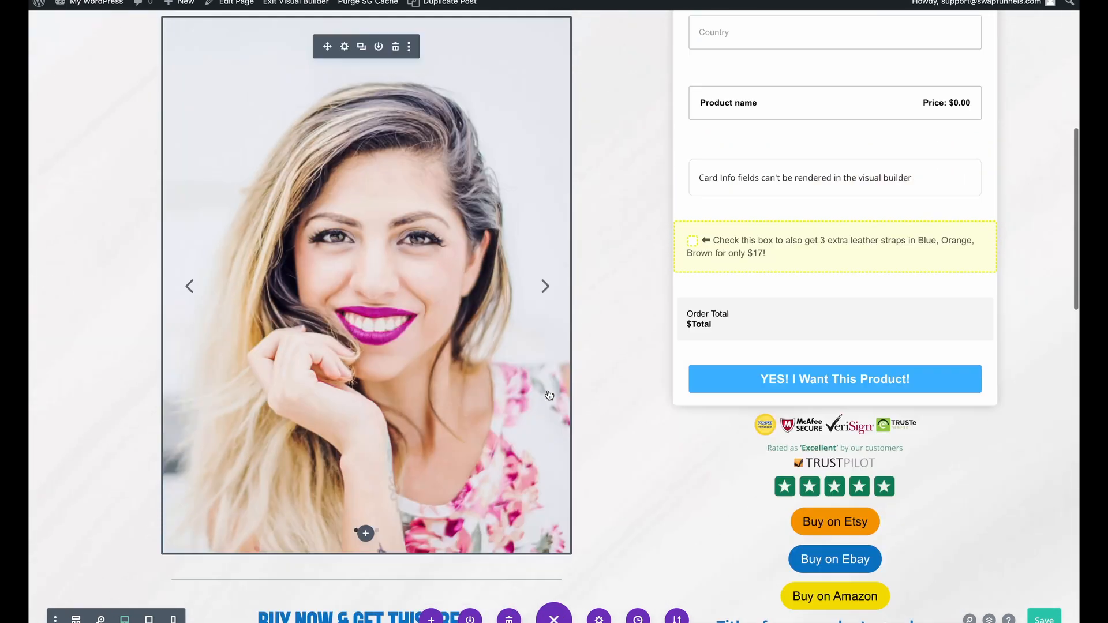
pyautogui.scroll(-2, 549, 395)
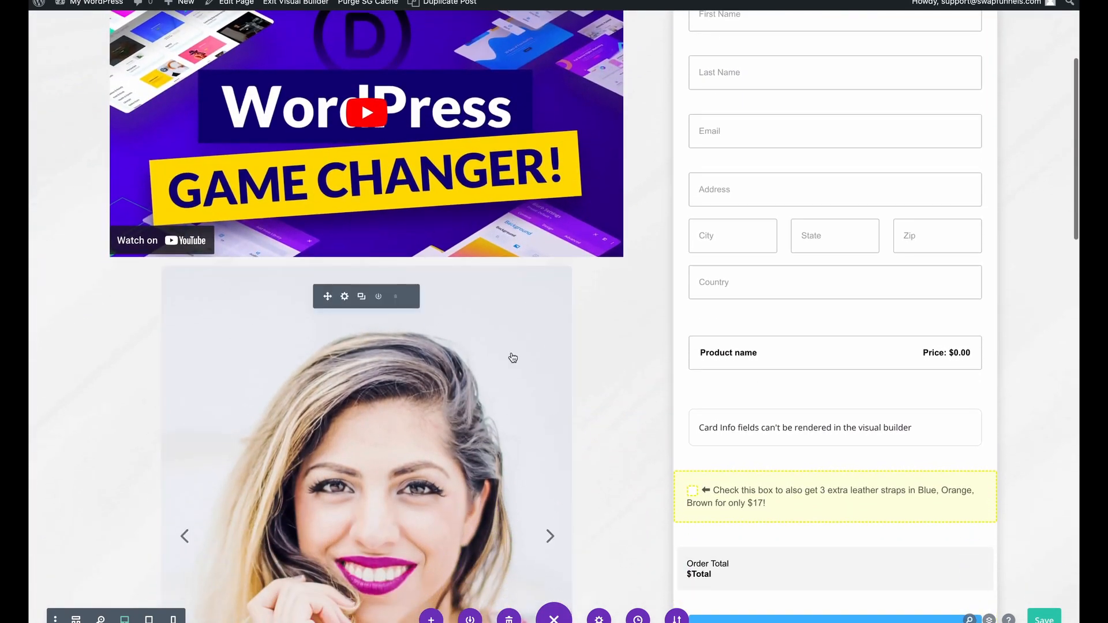
pyautogui.scroll(-4, 512, 359)
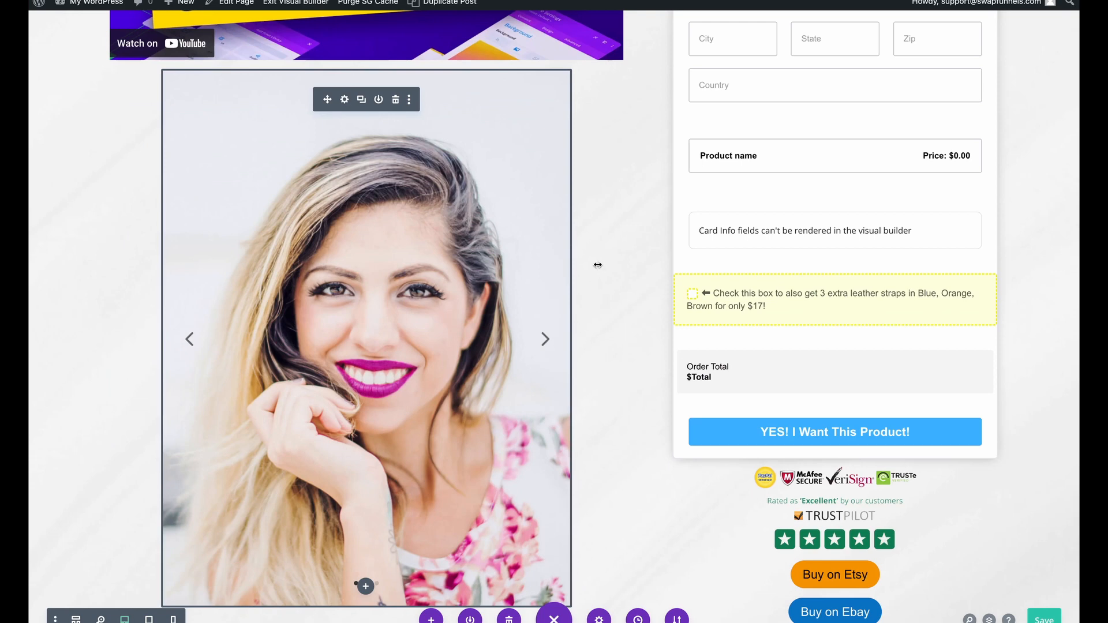
pyautogui.scroll(-5, 598, 264)
pyautogui.scroll(7, 597, 265)
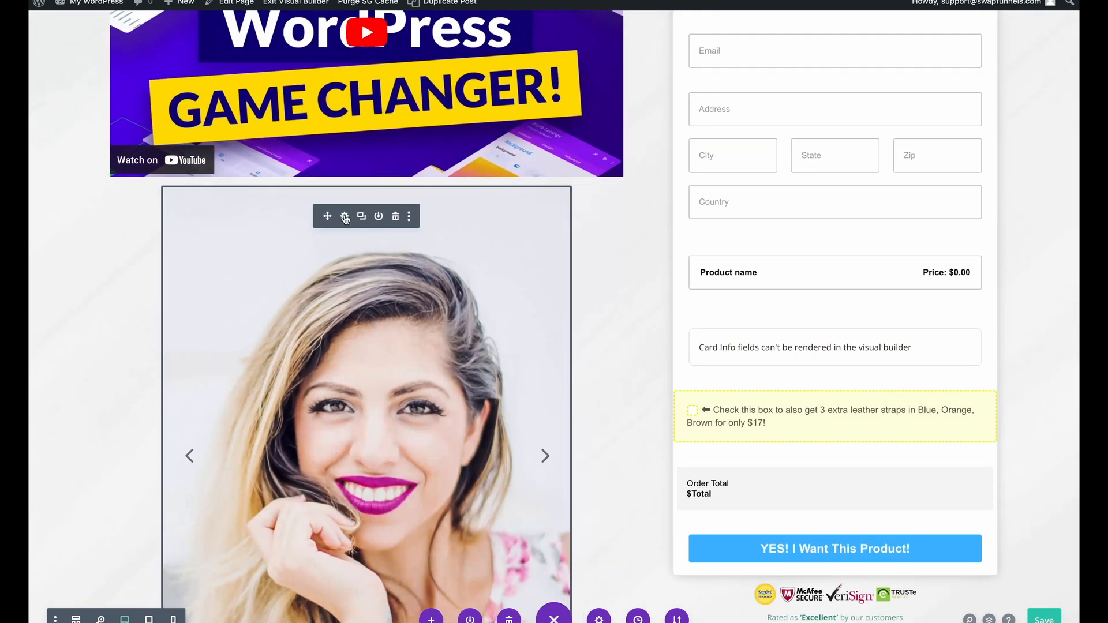
# Step: Reduce the width of the gallery below the video to 65%
pyautogui.click(345, 217)
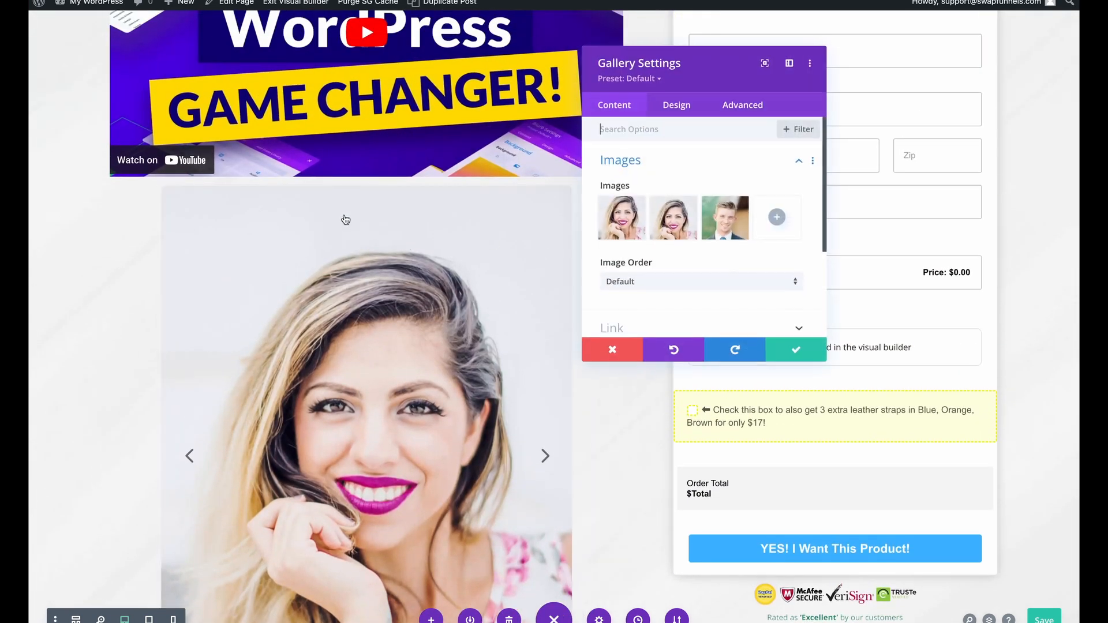
pyautogui.click(675, 107)
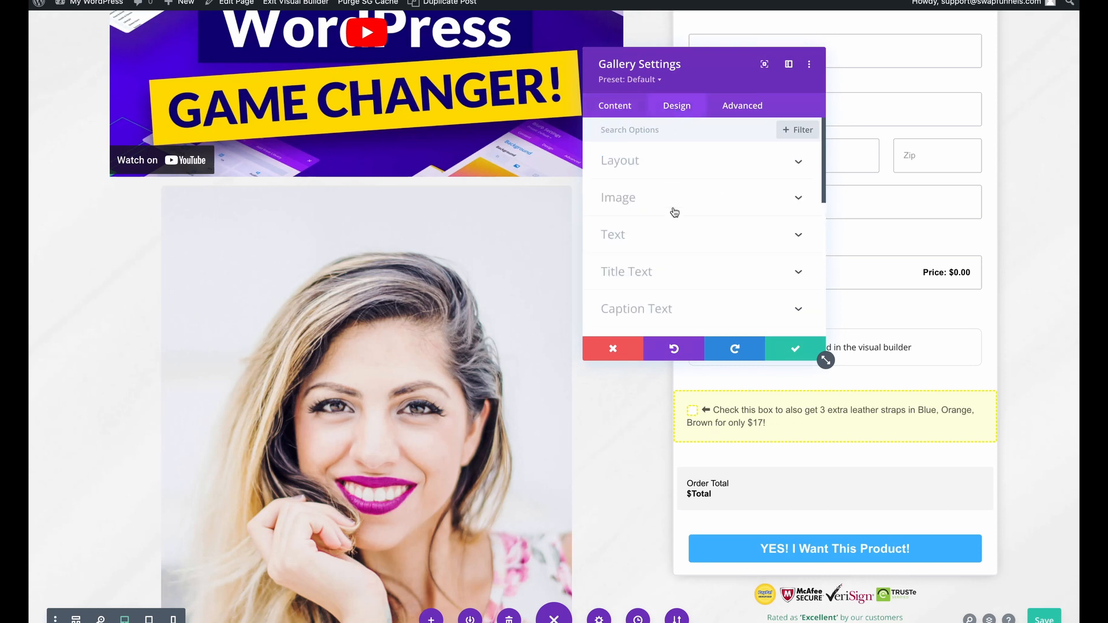
pyautogui.scroll(-5, 671, 184)
pyautogui.click(683, 190)
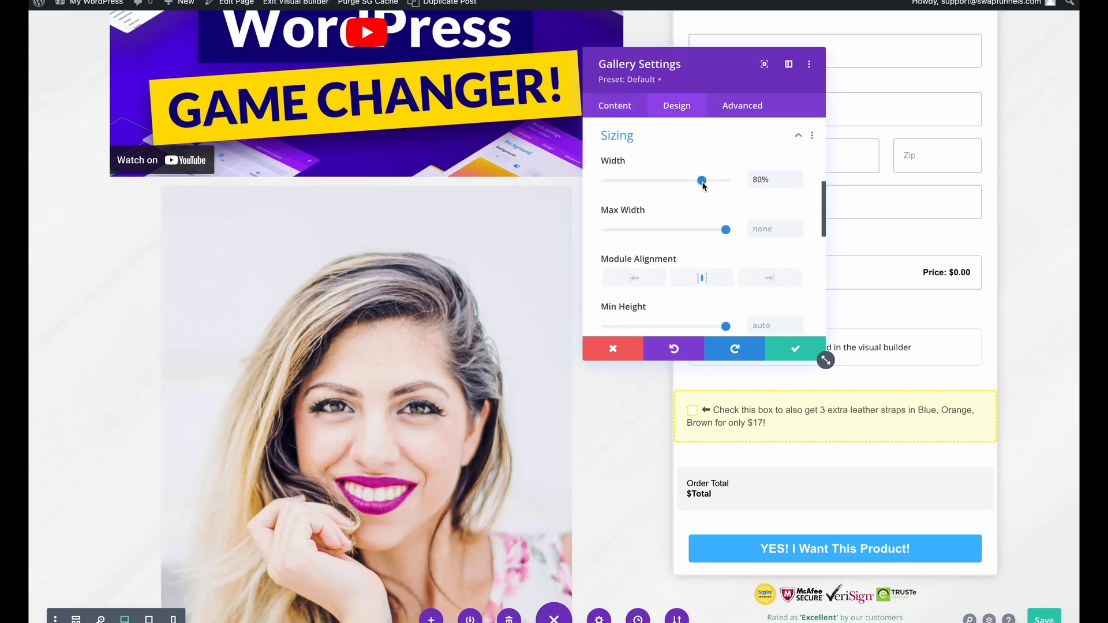
pyautogui.moveTo(702, 183); pyautogui.dragTo(683, 183)
# Step: Try left and right alignment for the gallery module, then return it to centered
pyautogui.click(635, 278)
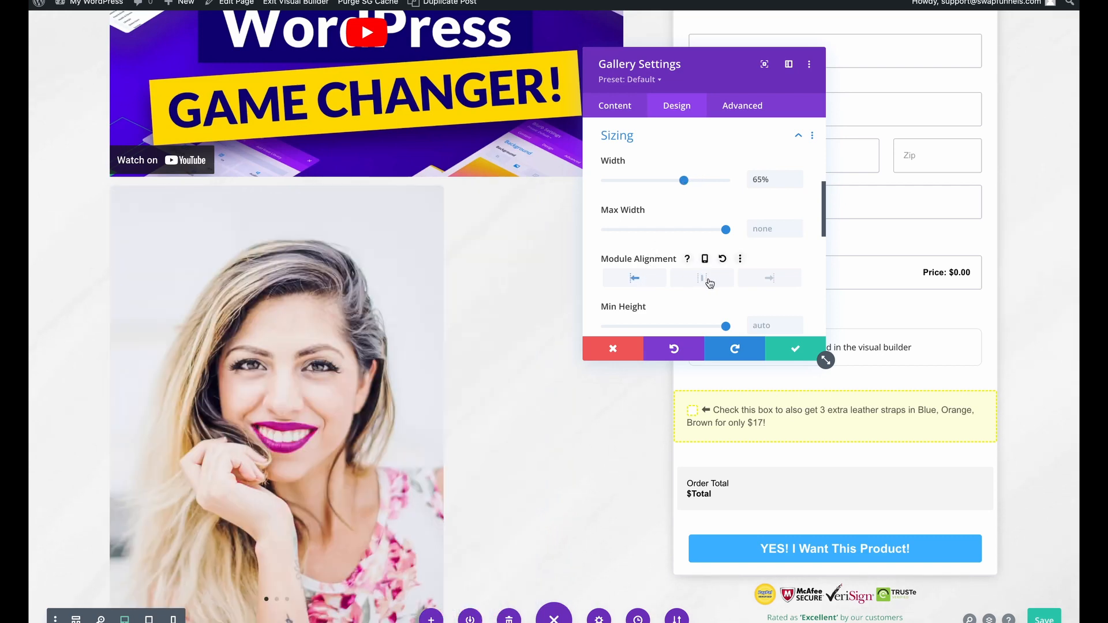
pyautogui.click(781, 282)
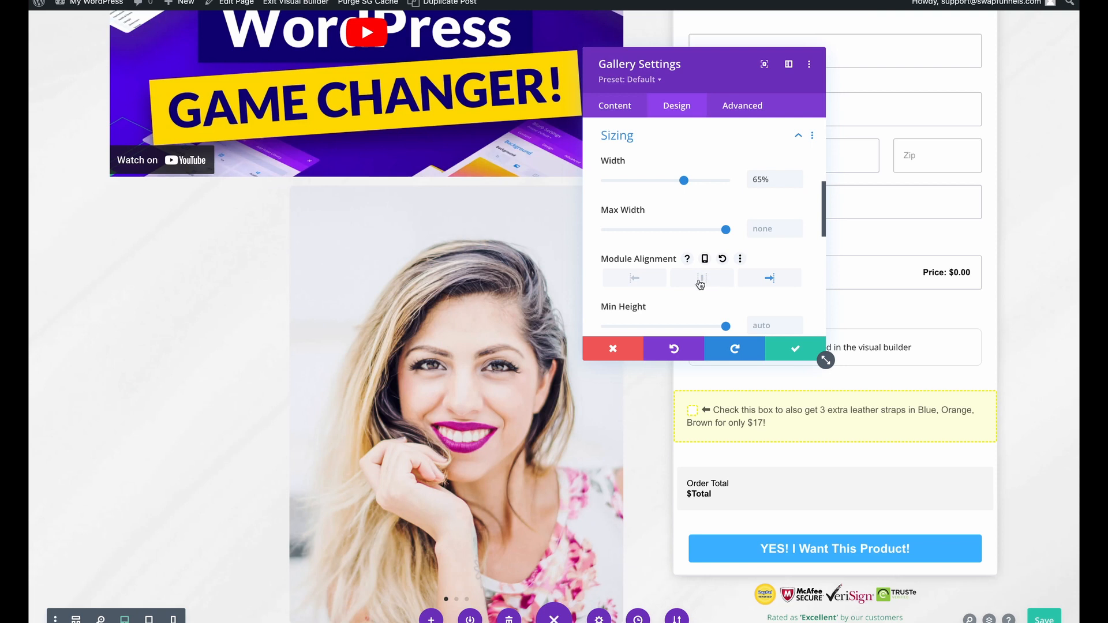
pyautogui.click(701, 281)
# Step: Set the gallery's width to 56%, save its settings and page through its slides
pyautogui.moveTo(683, 183); pyautogui.dragTo(674, 184)
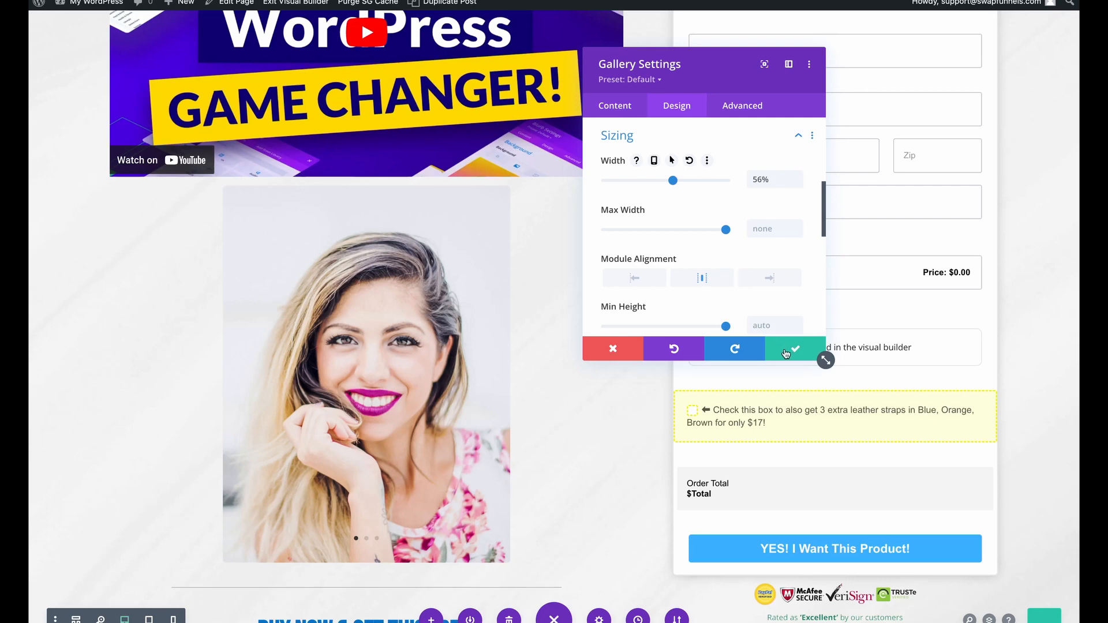
pyautogui.click(786, 354)
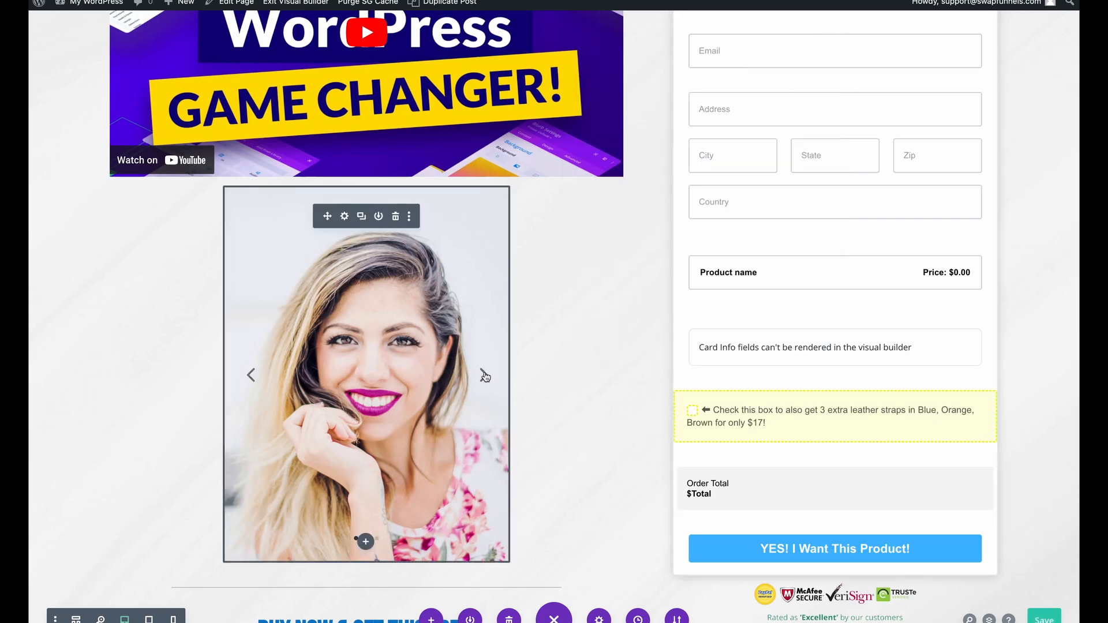
pyautogui.click(483, 375)
pyautogui.click(484, 376)
pyautogui.click(484, 375)
# Step: Replace the IMAGE placeholder under the BUY NOW & GET THIS FREE! heading with the portrait of the woman in the blue sweater and save
pyautogui.scroll(-5, 596, 399)
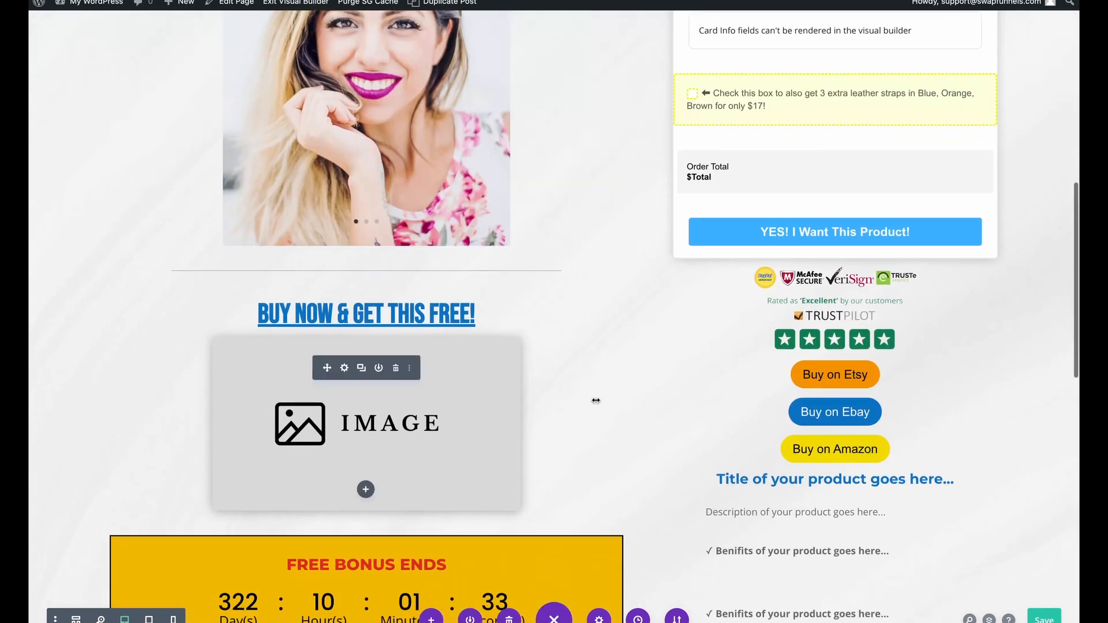
pyautogui.scroll(-2, 597, 401)
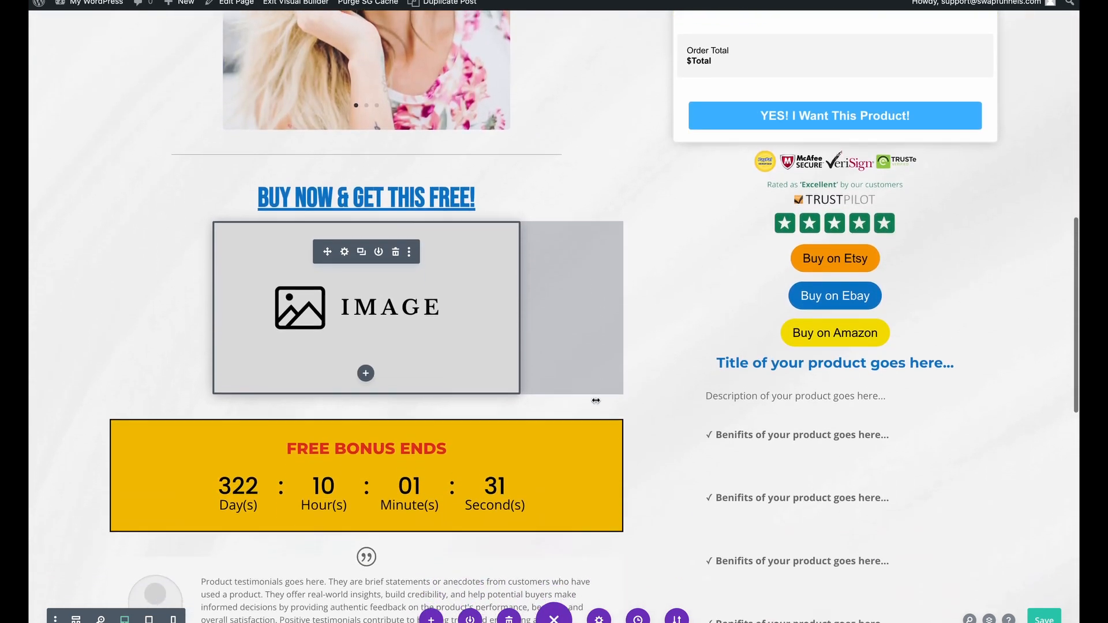
pyautogui.scroll(-1, 597, 401)
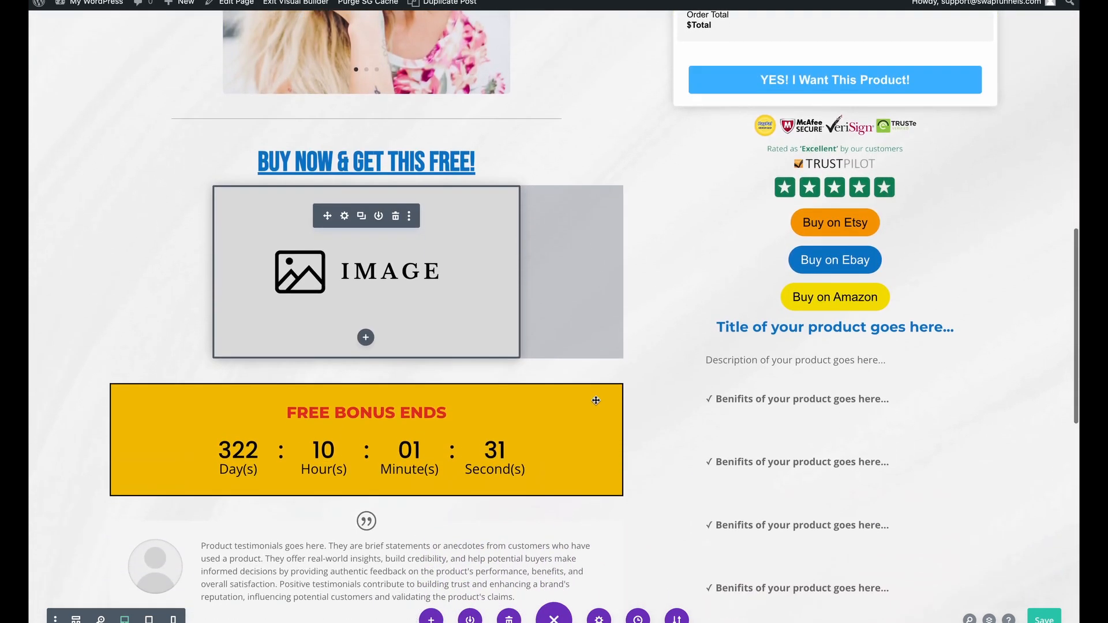
pyautogui.click(345, 218)
pyautogui.click(692, 238)
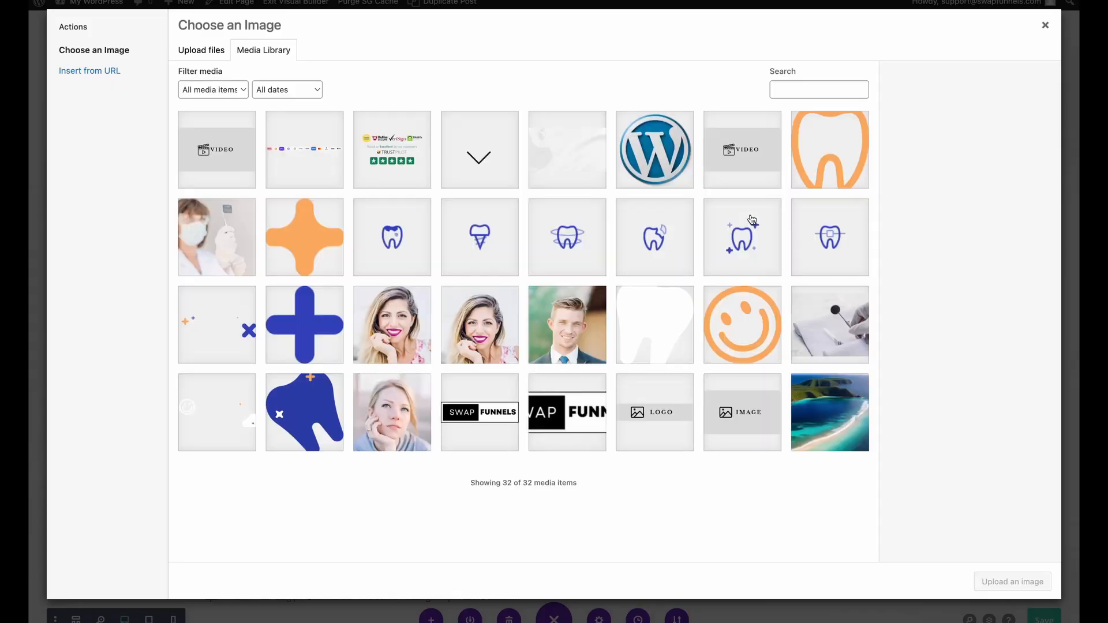
pyautogui.click(421, 409)
pyautogui.click(1013, 582)
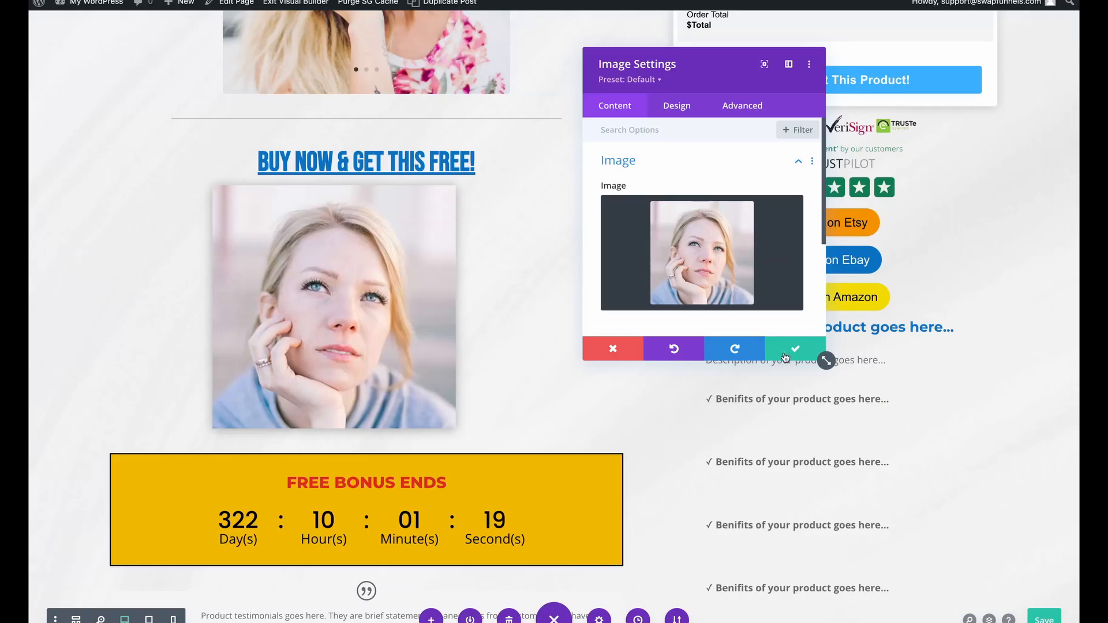
pyautogui.click(823, 353)
# Step: Set the end date of the FREE BONUS ENDS countdown timer to January 2, 2025
pyautogui.scroll(-1, 361, 454)
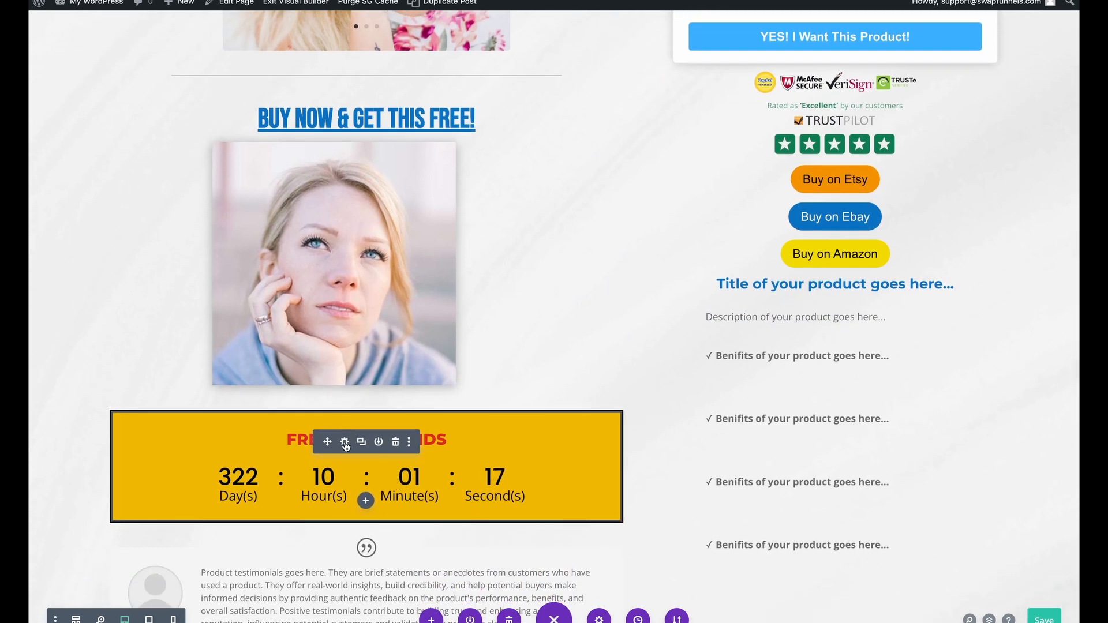
pyautogui.click(345, 442)
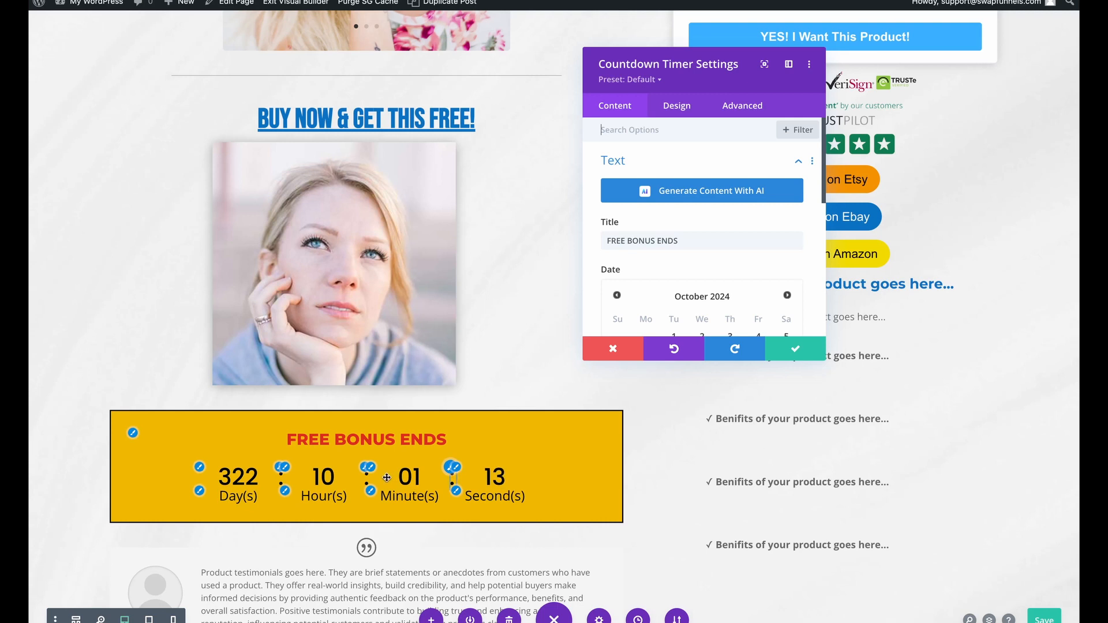
pyautogui.scroll(-3, 670, 277)
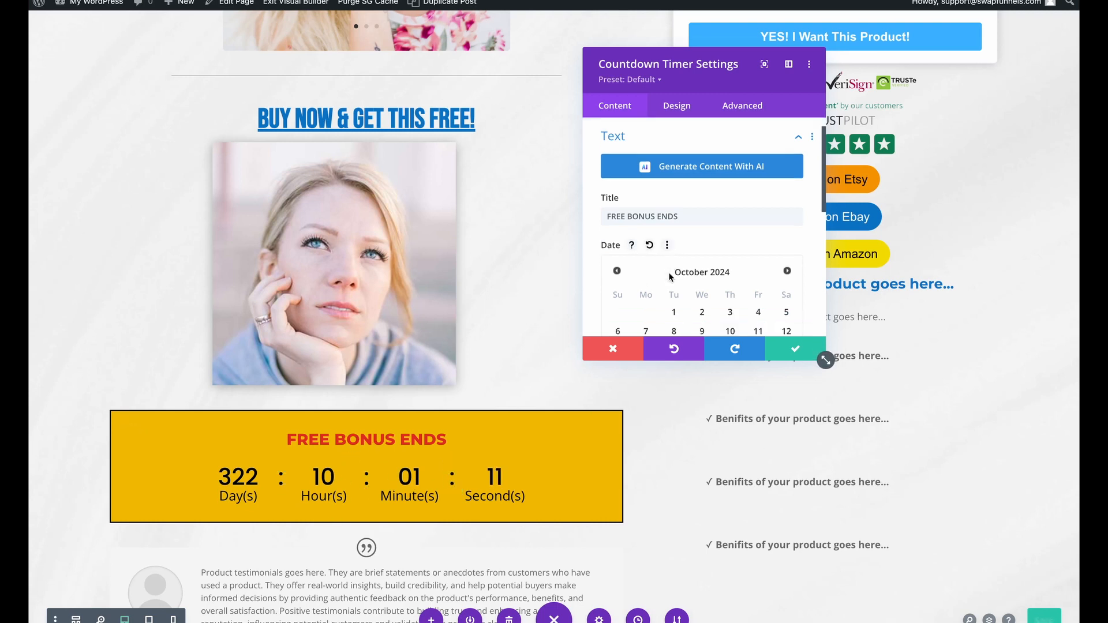
pyautogui.scroll(-2, 670, 279)
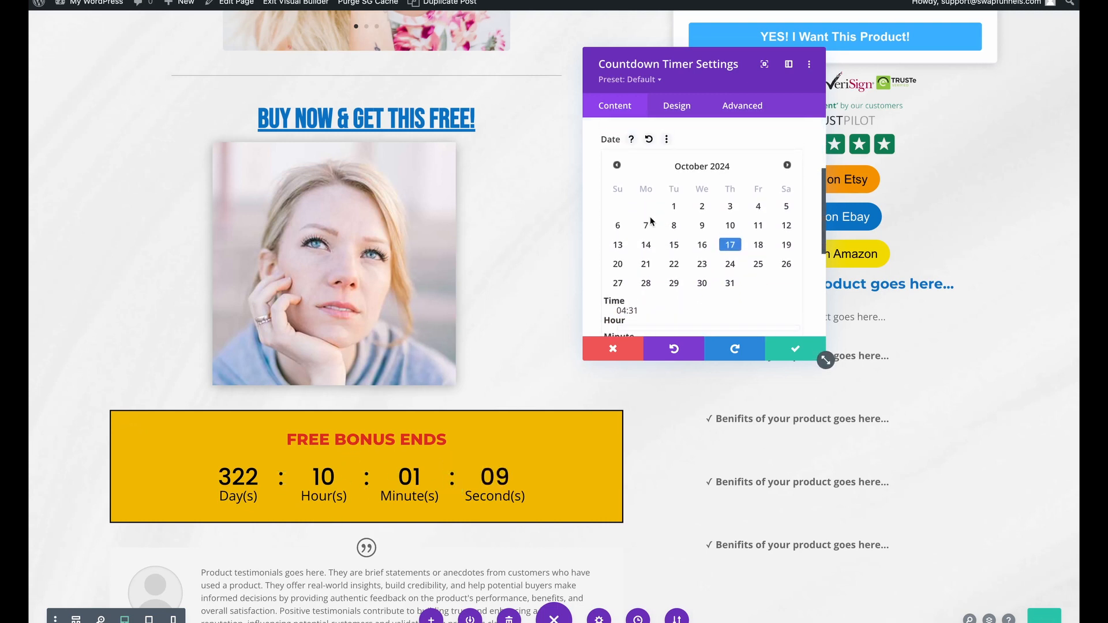
pyautogui.click(788, 165)
pyautogui.click(787, 165)
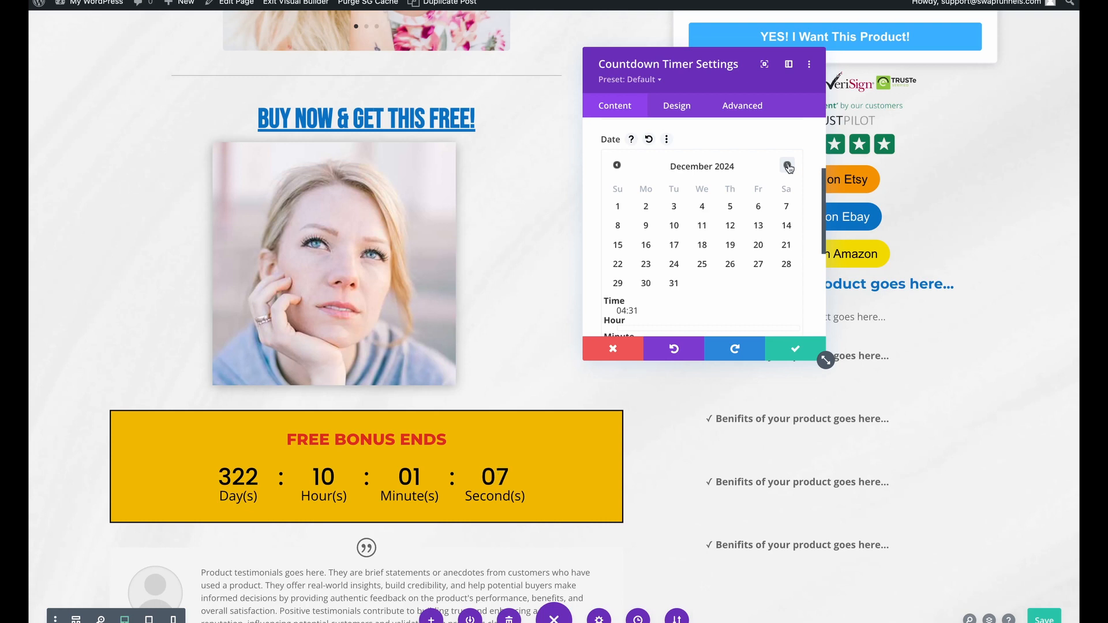
pyautogui.click(787, 166)
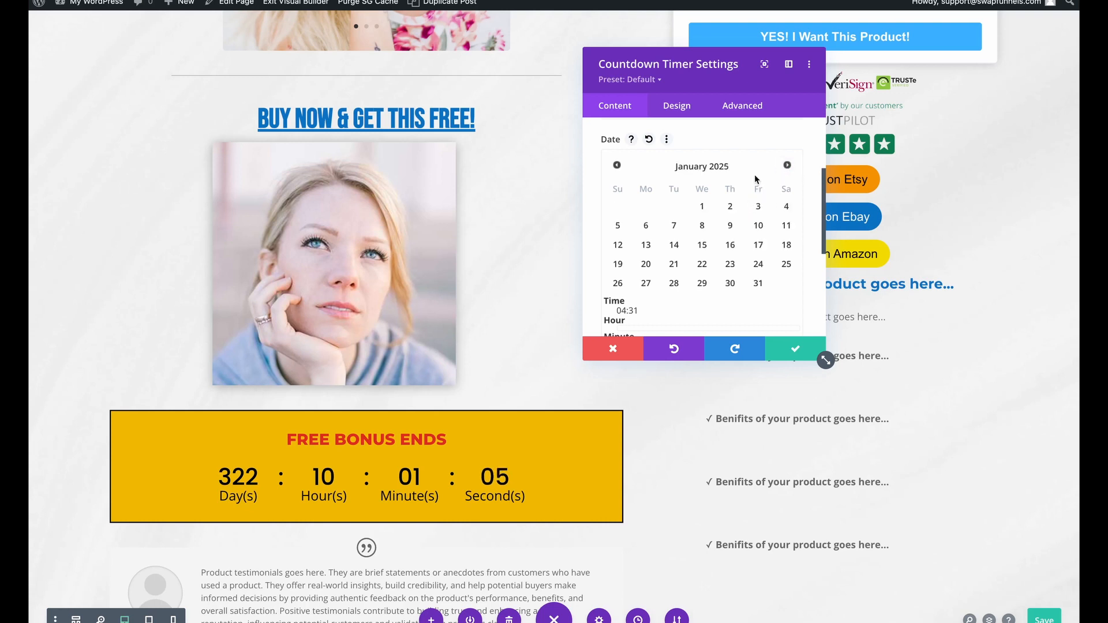
pyautogui.click(730, 207)
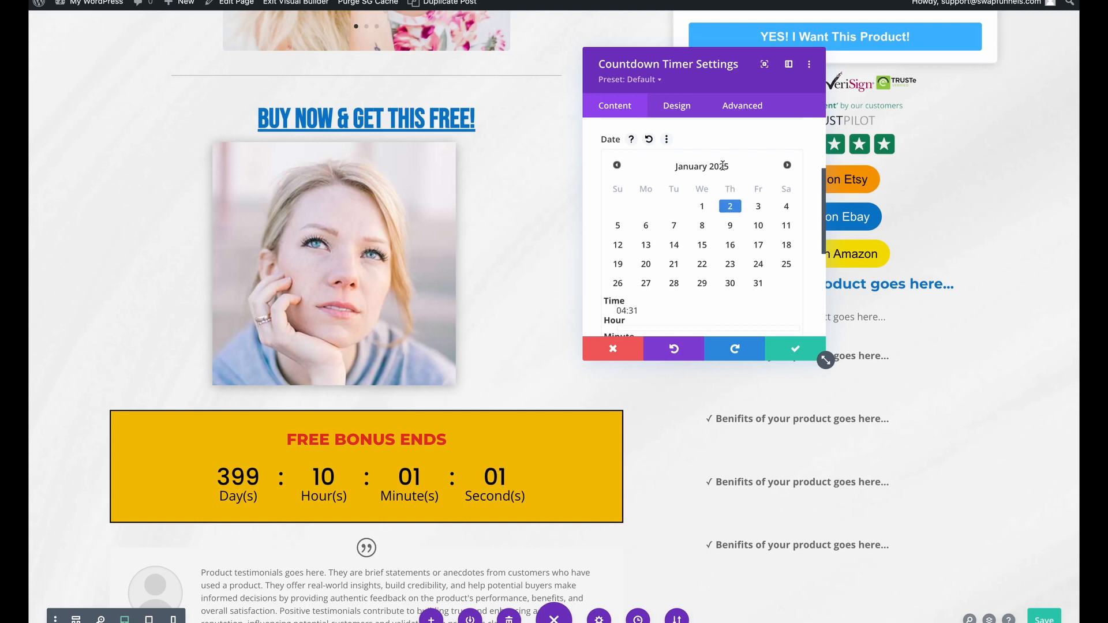
# Step: Change the countdown timer's end date to January 2, 2024
pyautogui.click(616, 166)
pyautogui.click(616, 166)
pyautogui.click(616, 167)
pyautogui.click(616, 167)
pyautogui.click(616, 166)
pyautogui.click(616, 166)
pyautogui.click(616, 166)
pyautogui.click(616, 166)
pyautogui.click(616, 166)
pyautogui.click(616, 167)
pyautogui.click(616, 166)
pyautogui.click(616, 167)
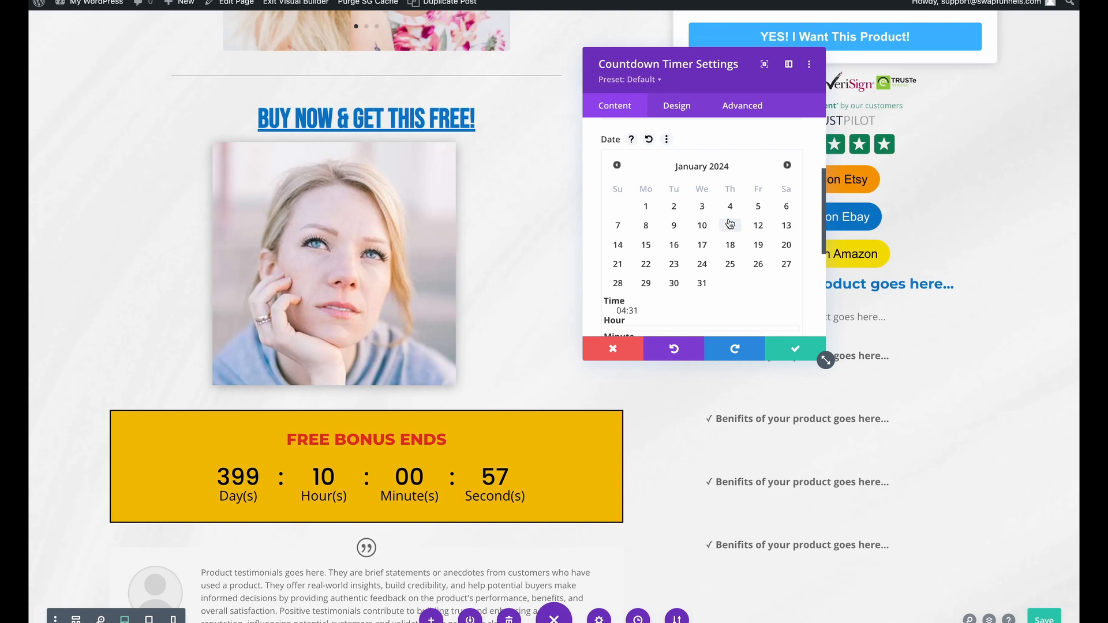
pyautogui.click(679, 210)
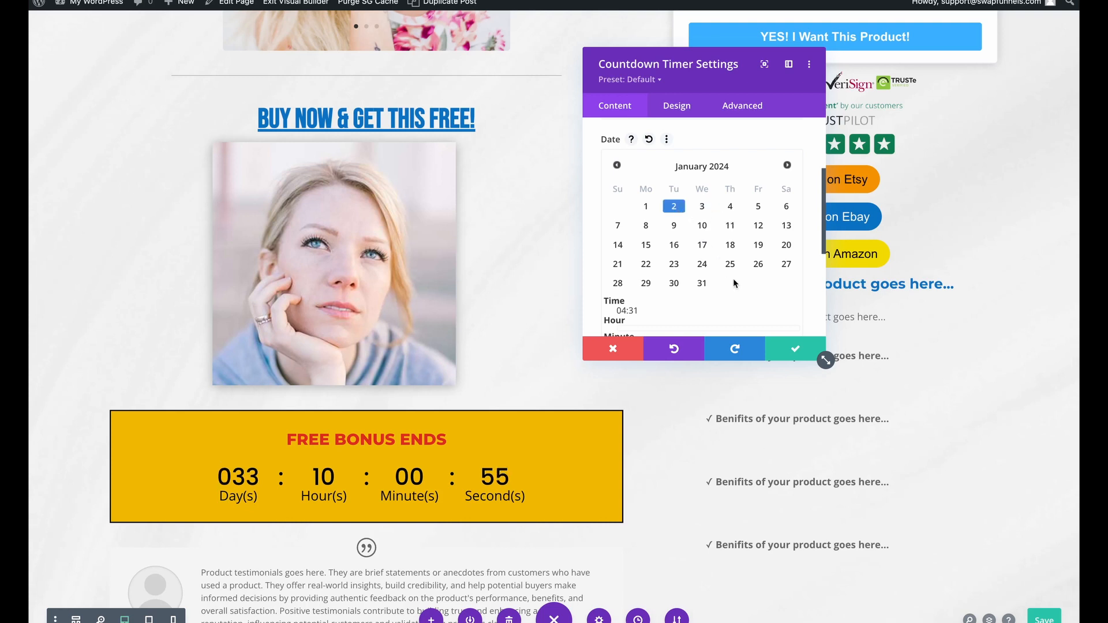
# Step: Set the countdown timer's end time to 19:39
pyautogui.scroll(-3, 733, 277)
pyautogui.click(661, 241)
pyautogui.moveTo(686, 243); pyautogui.dragTo(763, 242)
pyautogui.moveTo(681, 261); pyautogui.dragTo(740, 263)
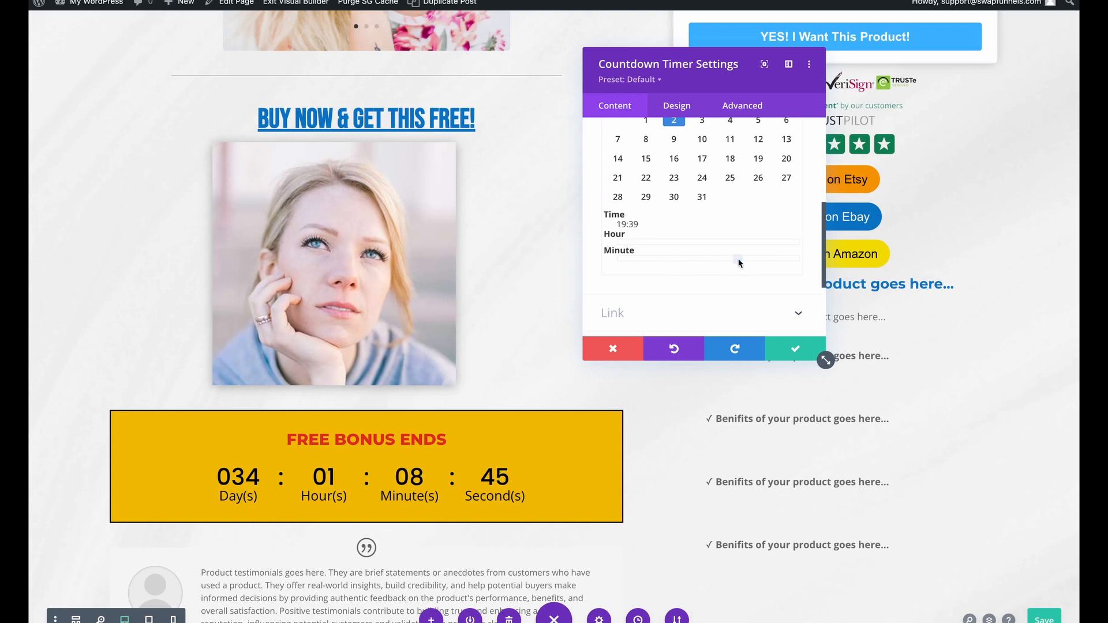
# Step: Examine the link options available for the countdown timer module
pyautogui.scroll(-2, 740, 263)
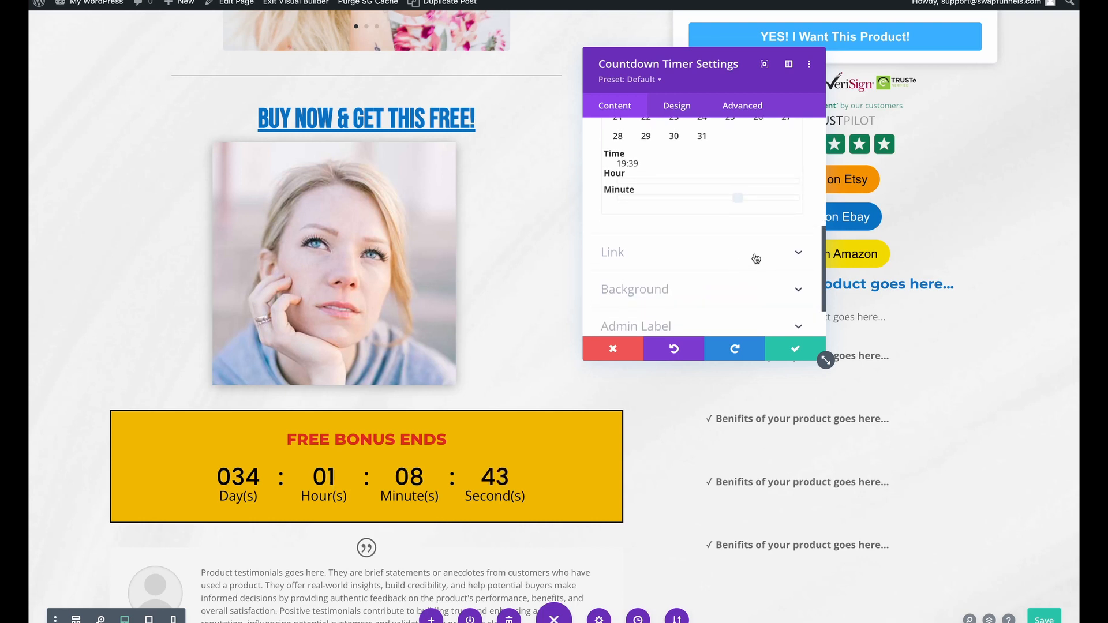
pyautogui.click(756, 258)
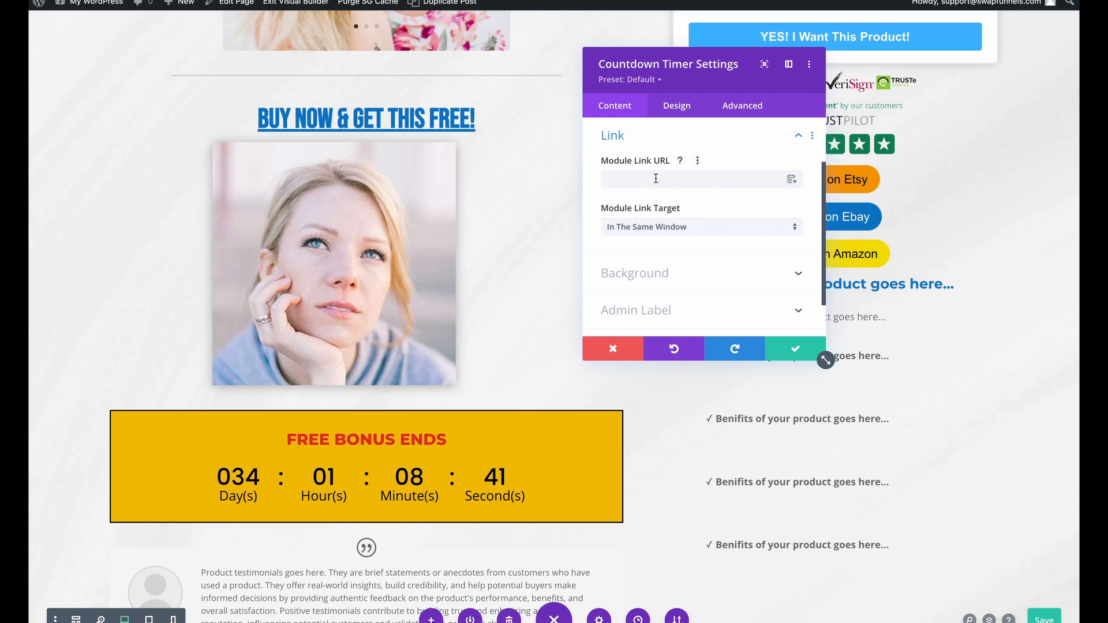
pyautogui.scroll(2, 670, 138)
# Step: Color the countdown timer's title text blue (#0c71c3) and enlarge it to 50px
pyautogui.click(679, 105)
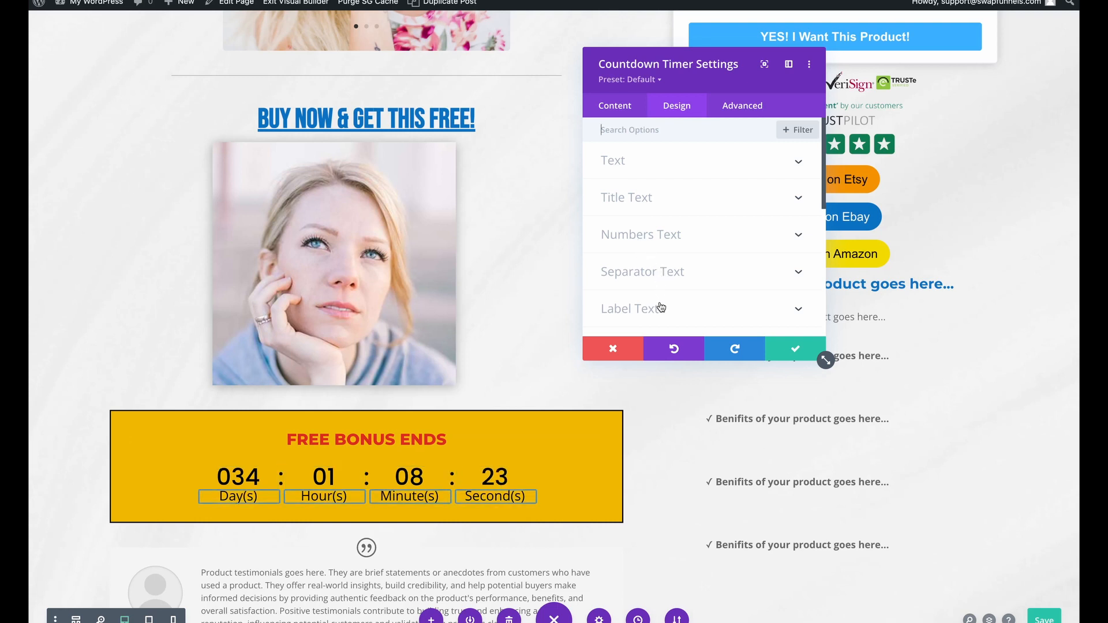
pyautogui.click(707, 198)
pyautogui.scroll(-1, 707, 199)
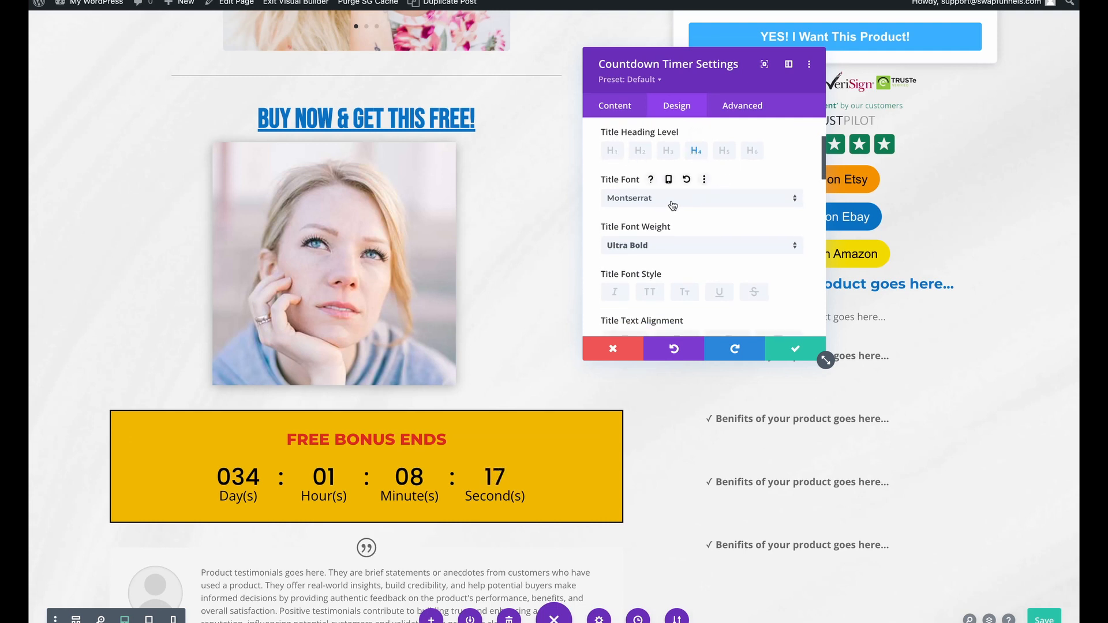
pyautogui.scroll(-5, 676, 243)
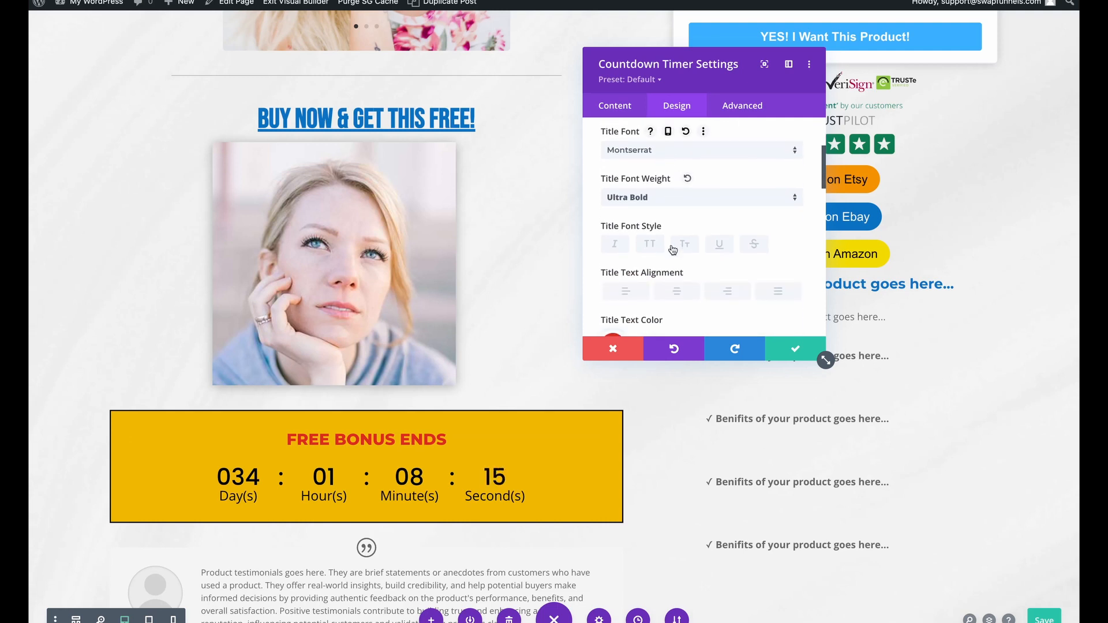
pyautogui.scroll(-1, 673, 250)
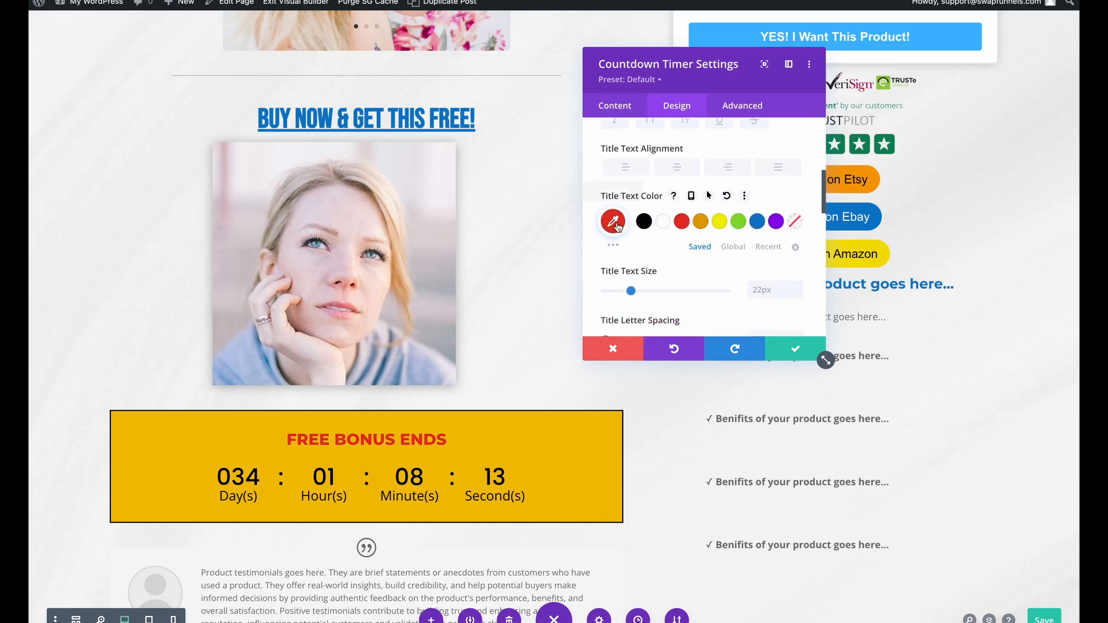
pyautogui.click(758, 222)
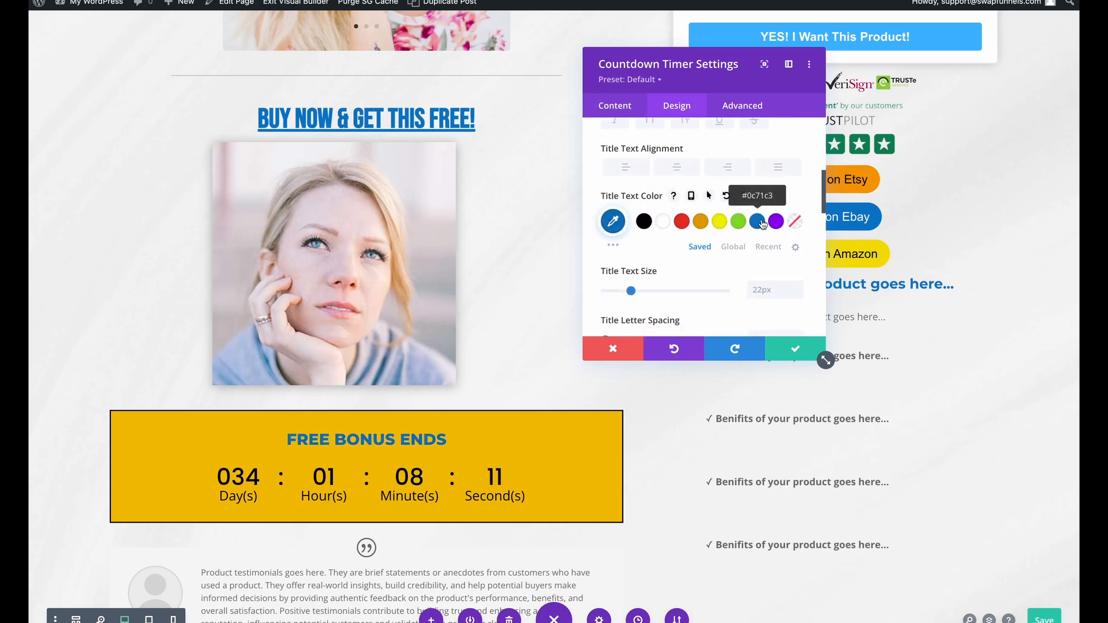
pyautogui.moveTo(633, 289); pyautogui.dragTo(669, 291)
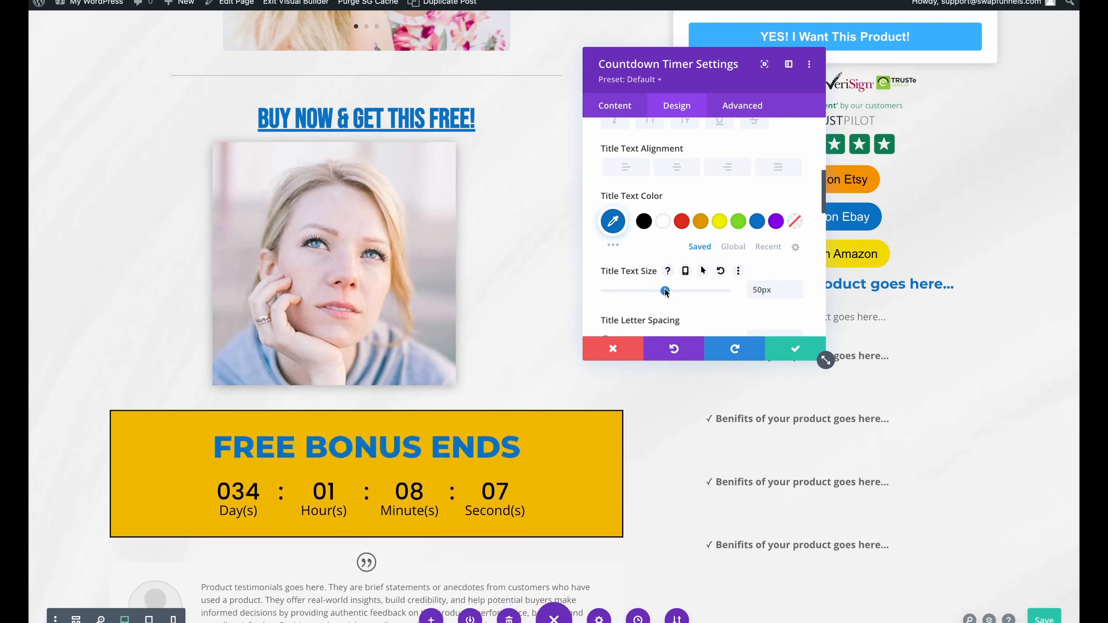
pyautogui.scroll(5, 717, 209)
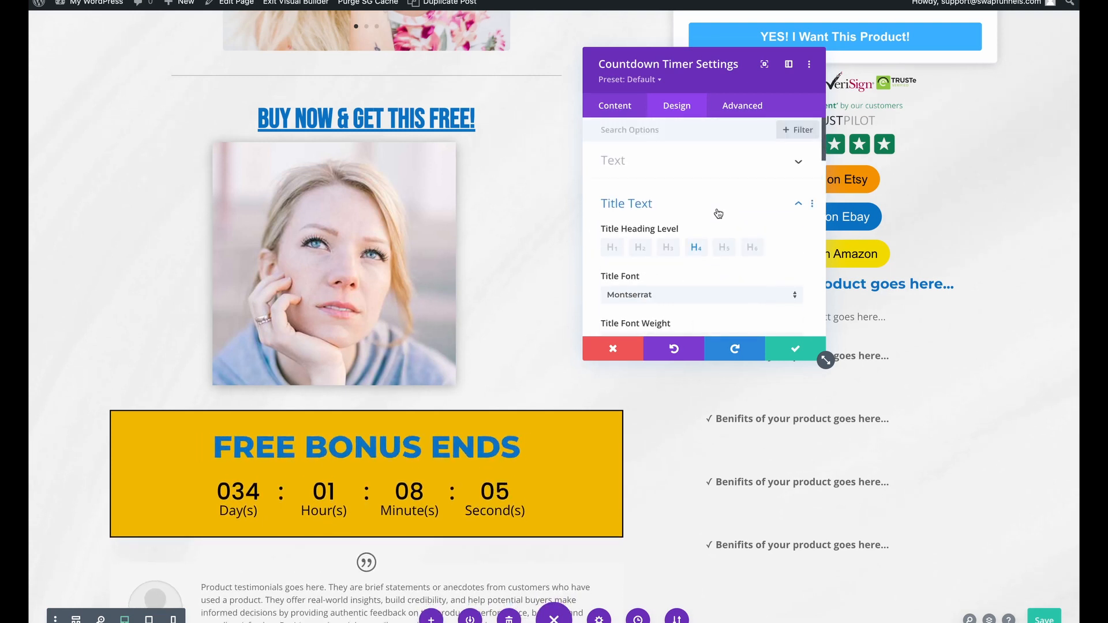
pyautogui.click(720, 206)
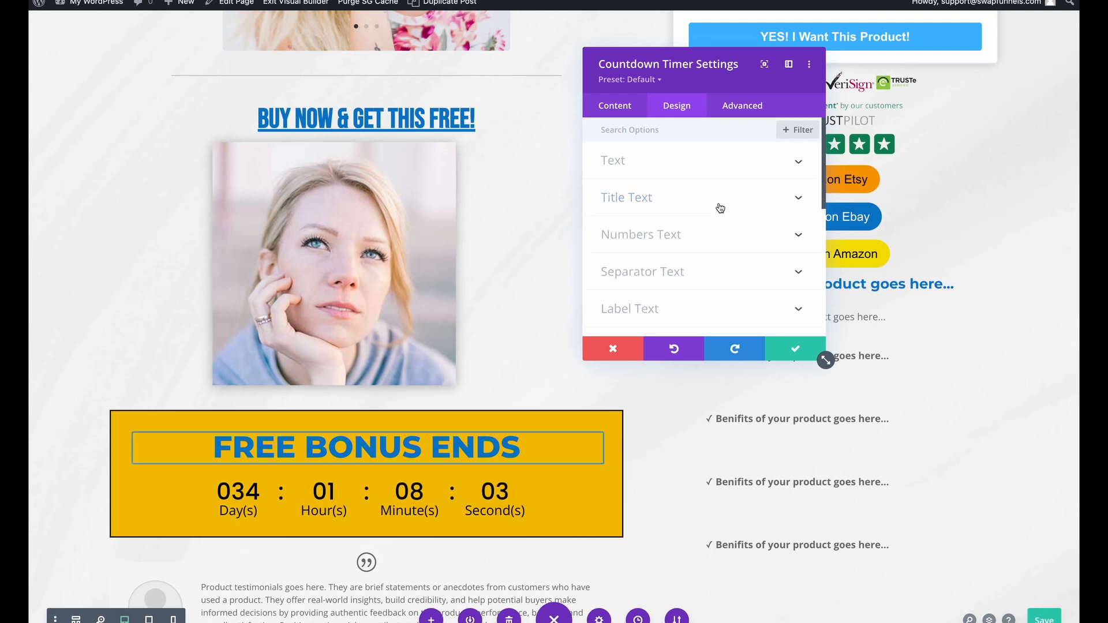
# Step: Color the countdown timer's numbers text red (#e02b20)
pyautogui.click(695, 239)
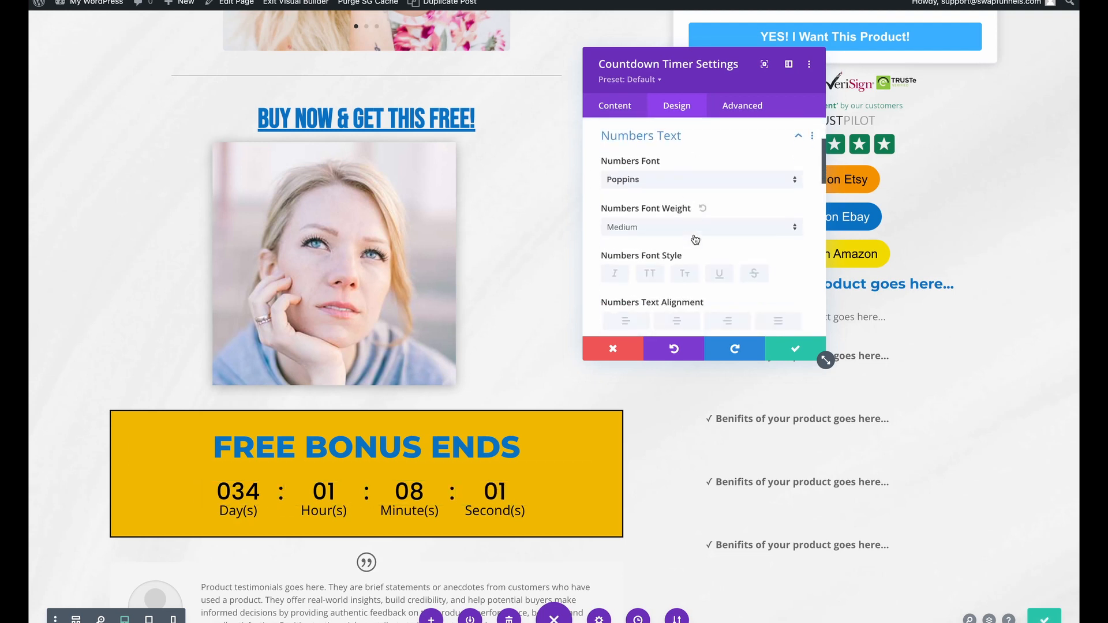
pyautogui.scroll(-3, 683, 240)
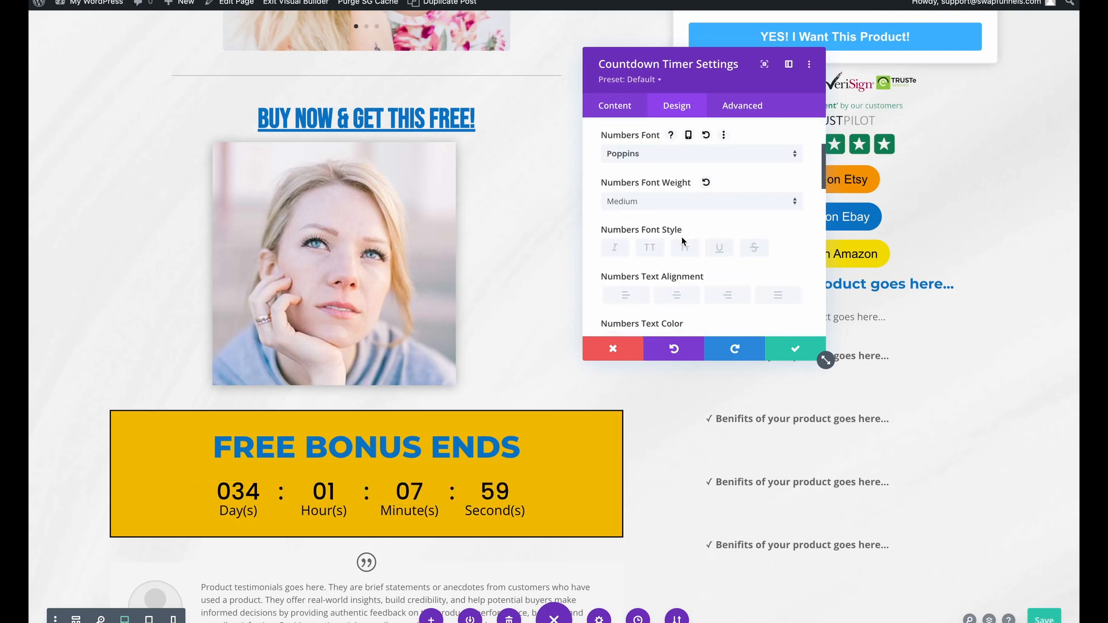
pyautogui.click(682, 235)
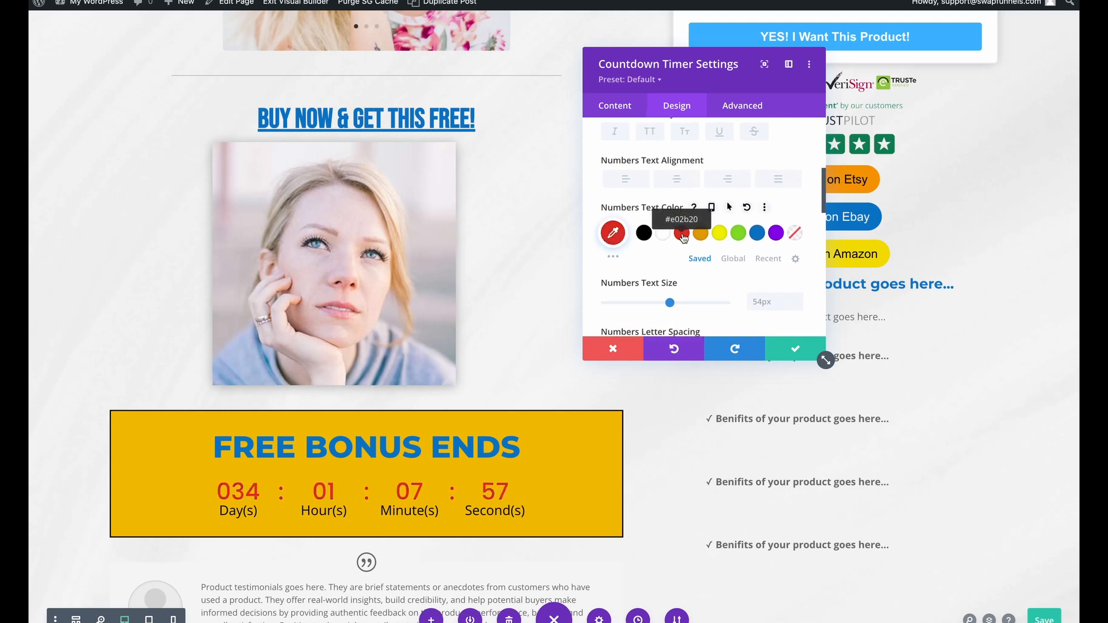
# Step: Reduce the countdown timer's numbers text size to 36px
pyautogui.moveTo(671, 303); pyautogui.dragTo(648, 306)
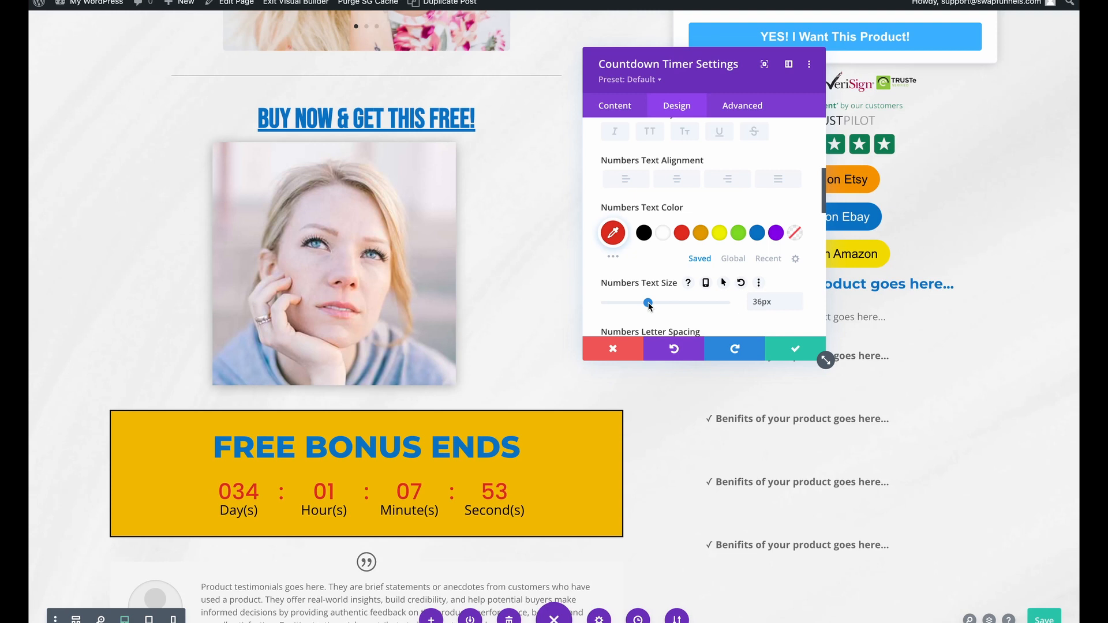
pyautogui.scroll(5, 648, 306)
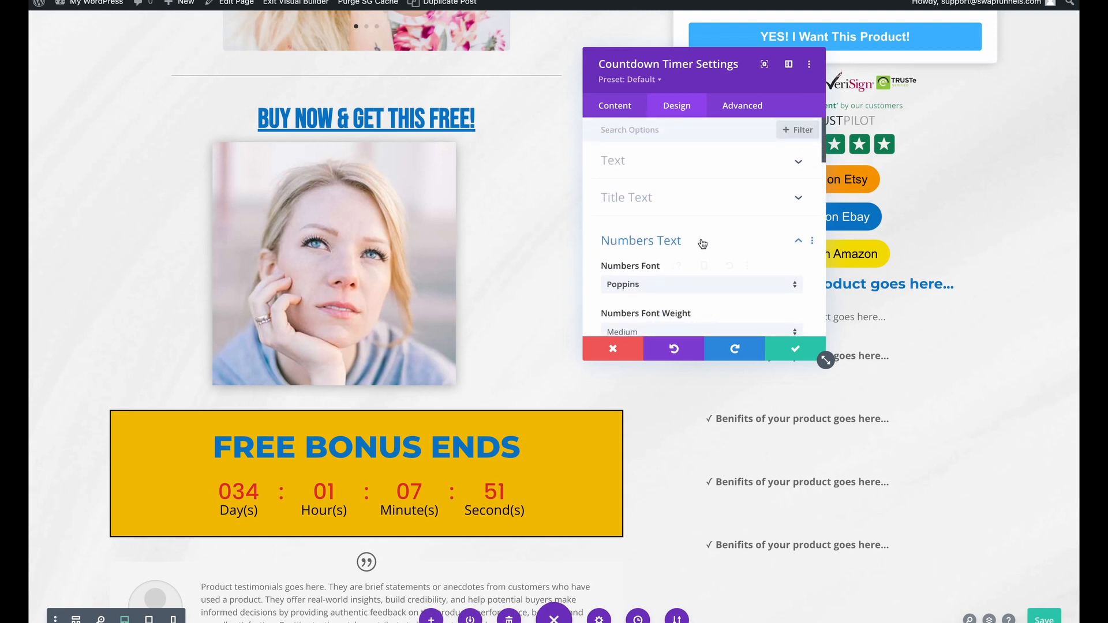
pyautogui.click(706, 241)
# Step: Color the countdown timer's separator text black (#000000)
pyautogui.scroll(-2, 705, 240)
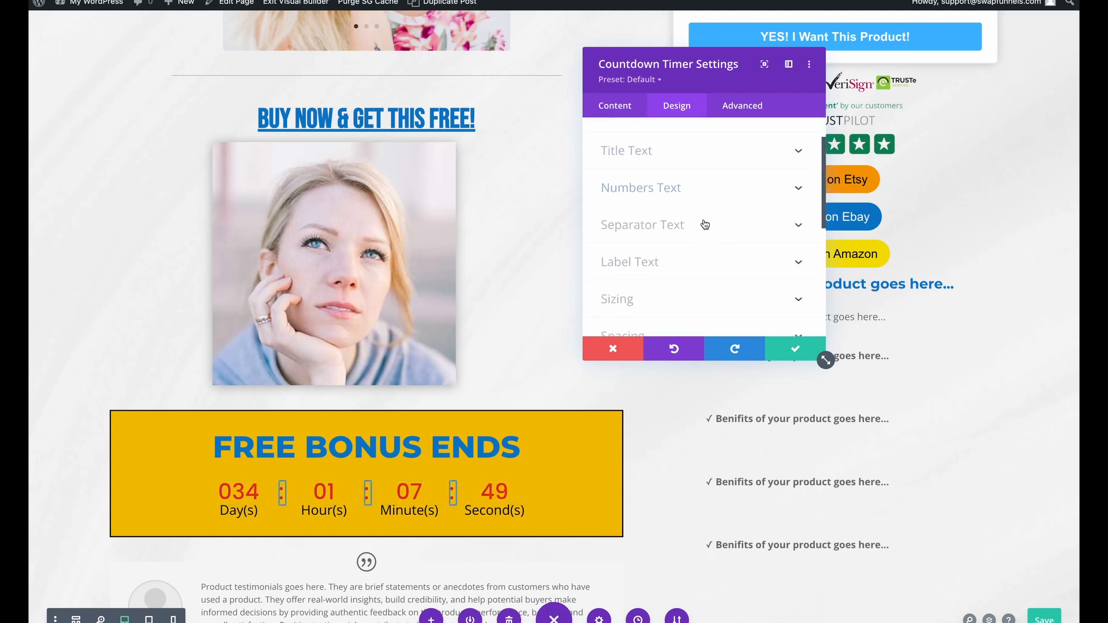
pyautogui.click(705, 224)
pyautogui.scroll(-2, 701, 300)
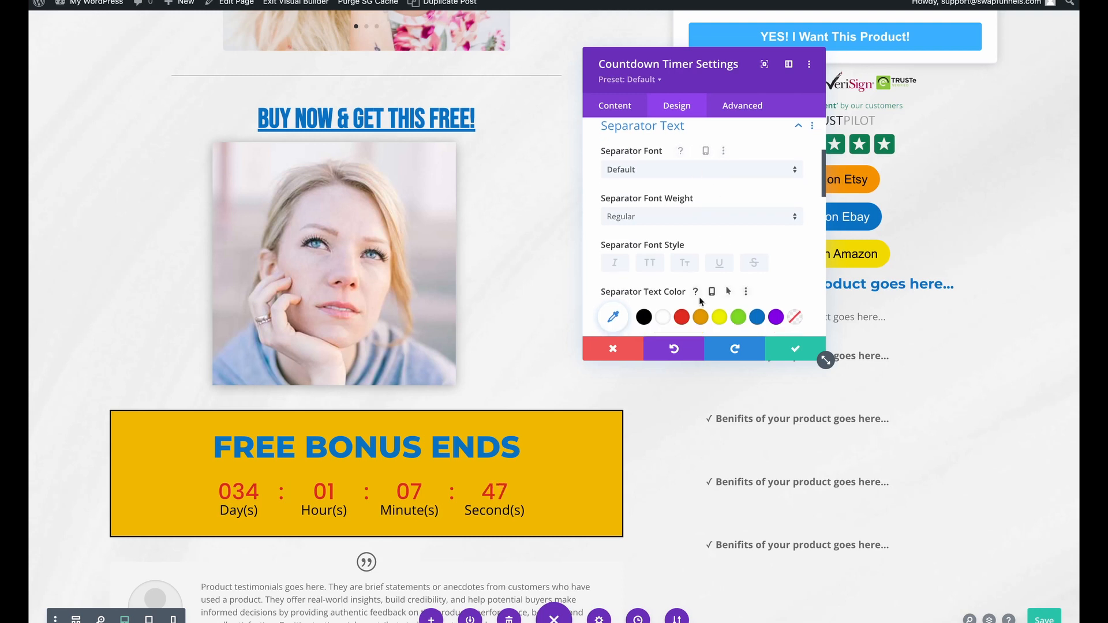
pyautogui.scroll(-2, 702, 301)
pyautogui.click(644, 270)
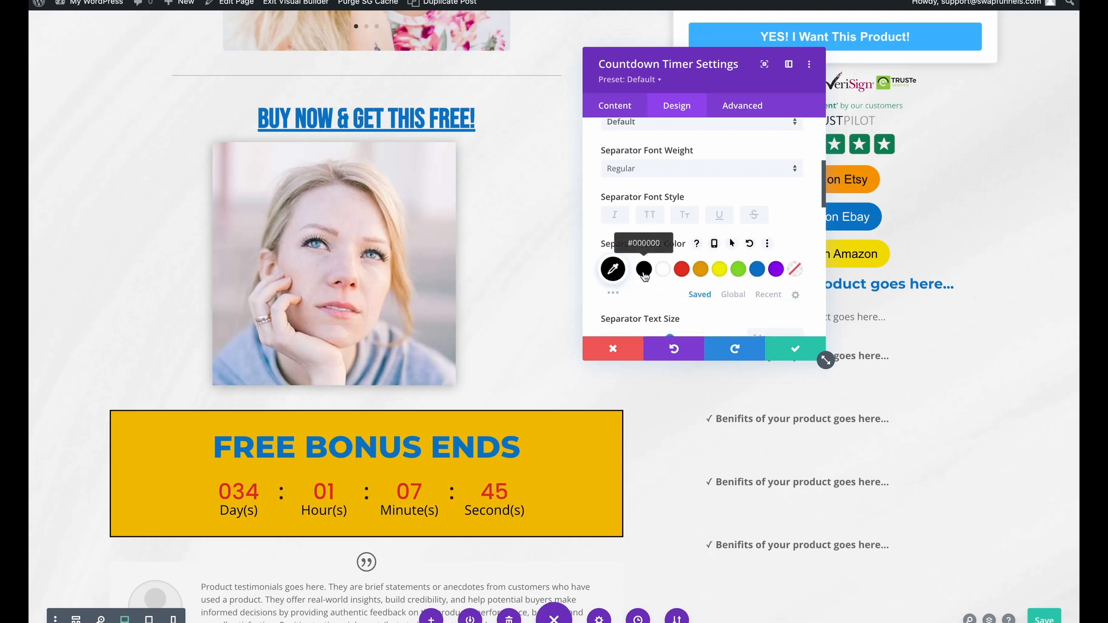
pyautogui.scroll(5, 646, 276)
pyautogui.click(673, 277)
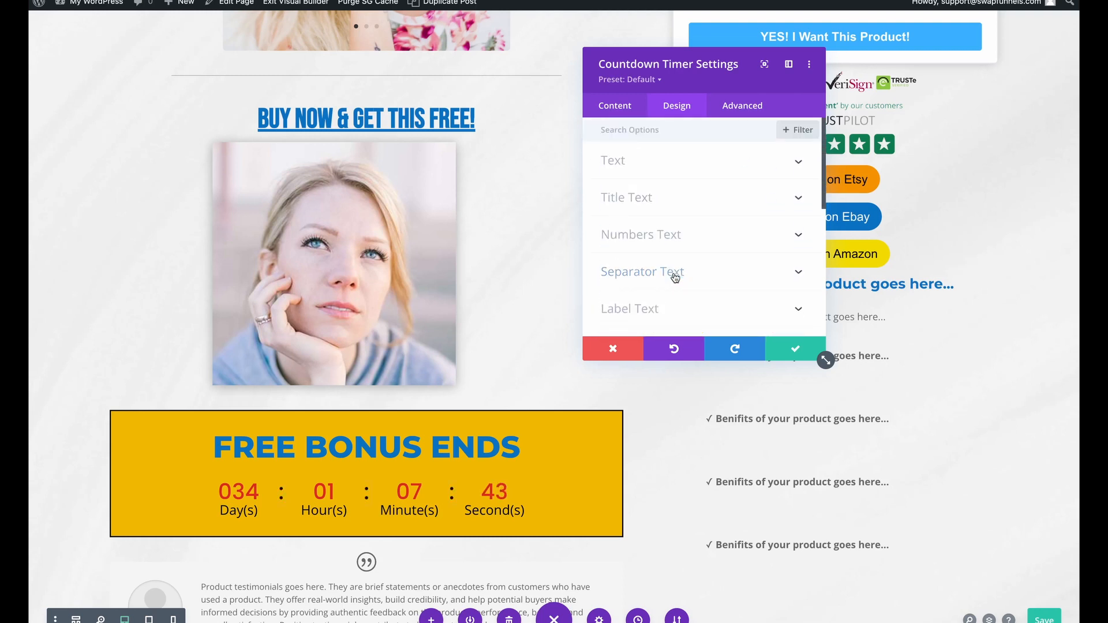
# Step: Try blue (#0c71c3) for the countdown timer's label text and settle on red (#e02b20)
pyautogui.scroll(-1, 676, 277)
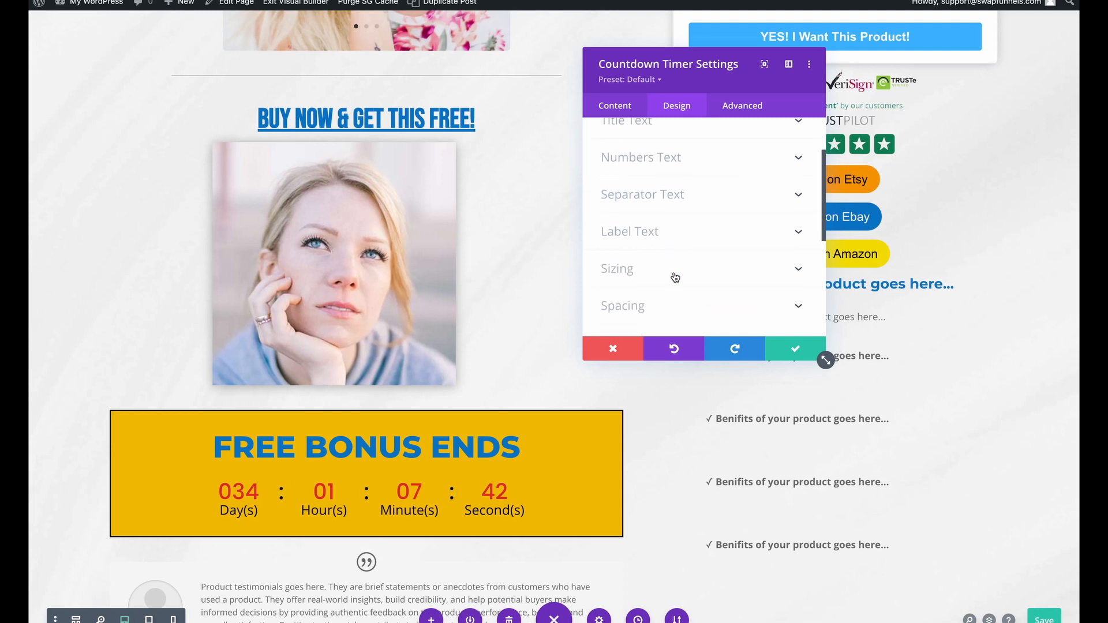
pyautogui.click(701, 234)
pyautogui.scroll(-1, 680, 258)
pyautogui.scroll(-5, 680, 258)
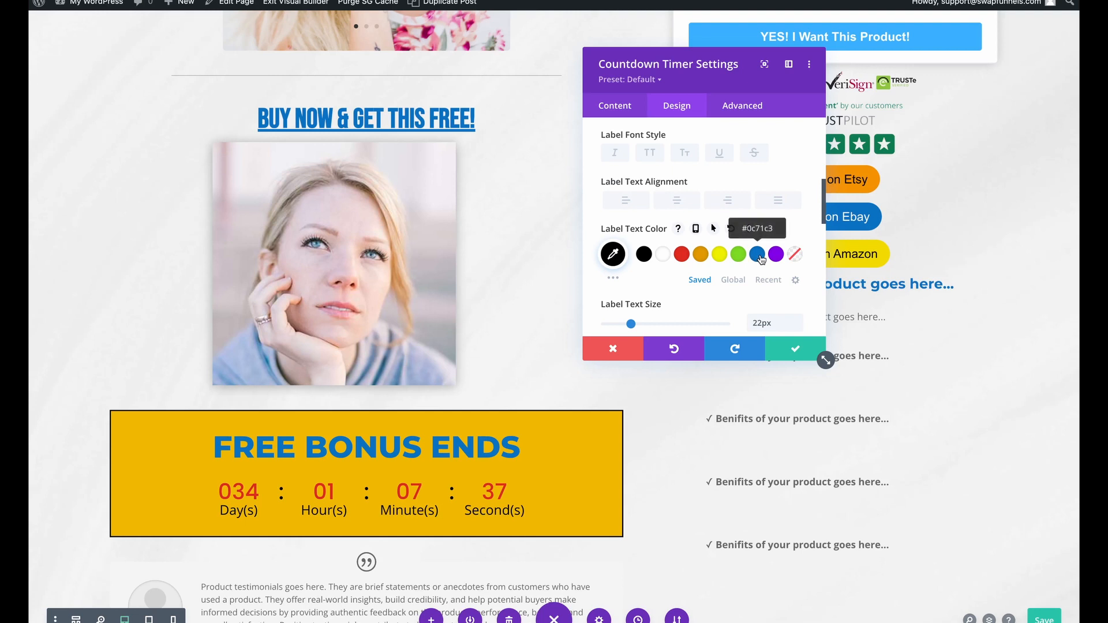
pyautogui.click(759, 256)
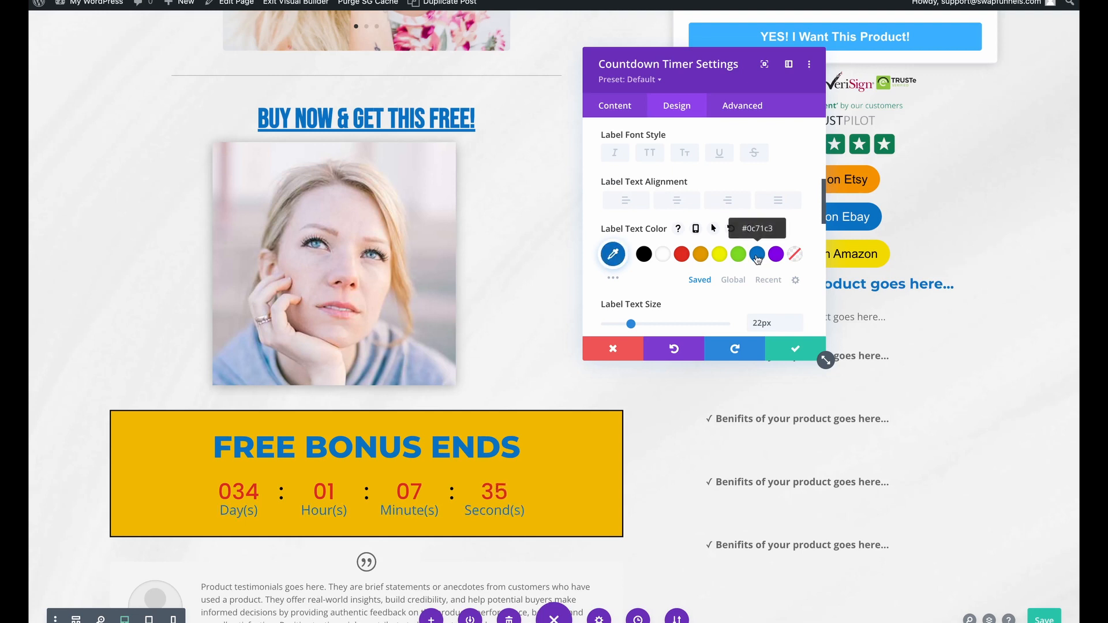
pyautogui.click(682, 255)
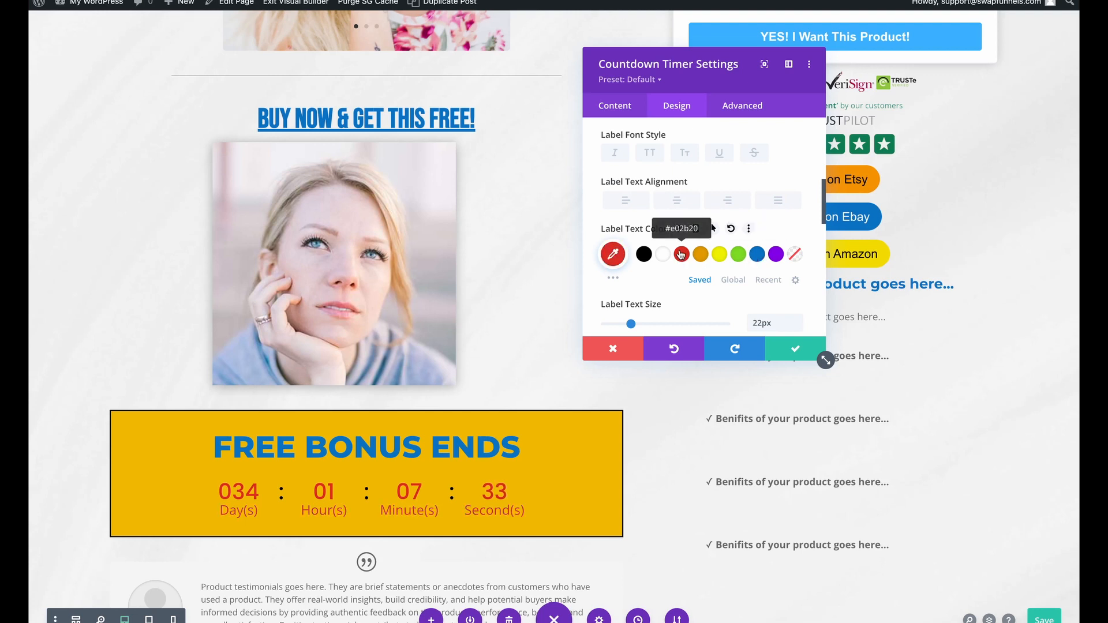
pyautogui.scroll(3, 681, 255)
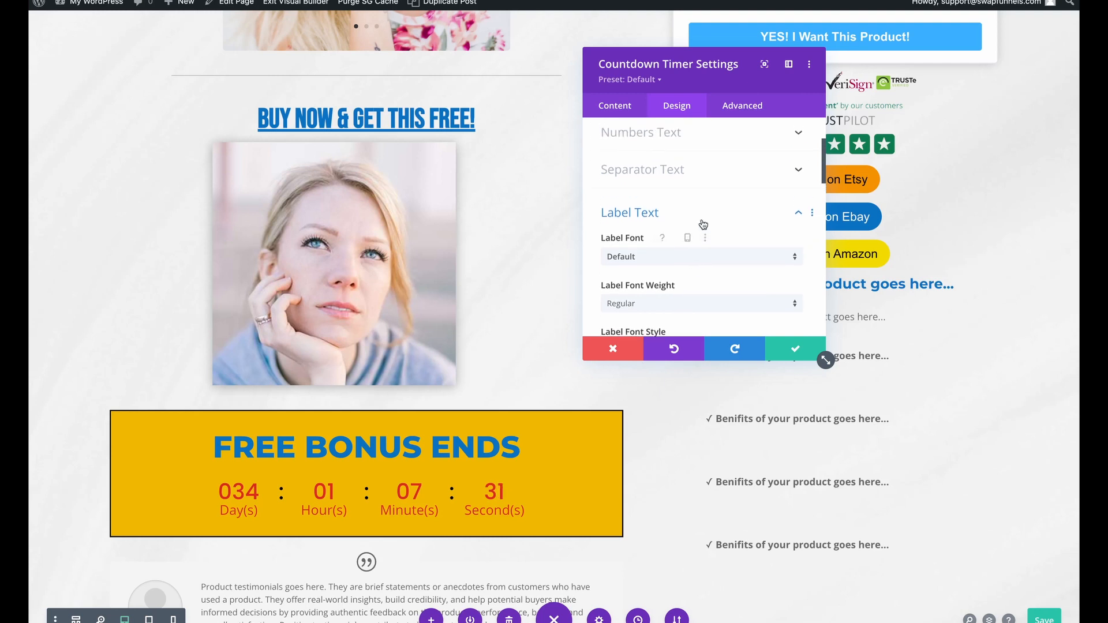
pyautogui.click(703, 224)
# Step: Change the countdown timer's background color to dark purple (#2f0054)
pyautogui.scroll(-5, 703, 224)
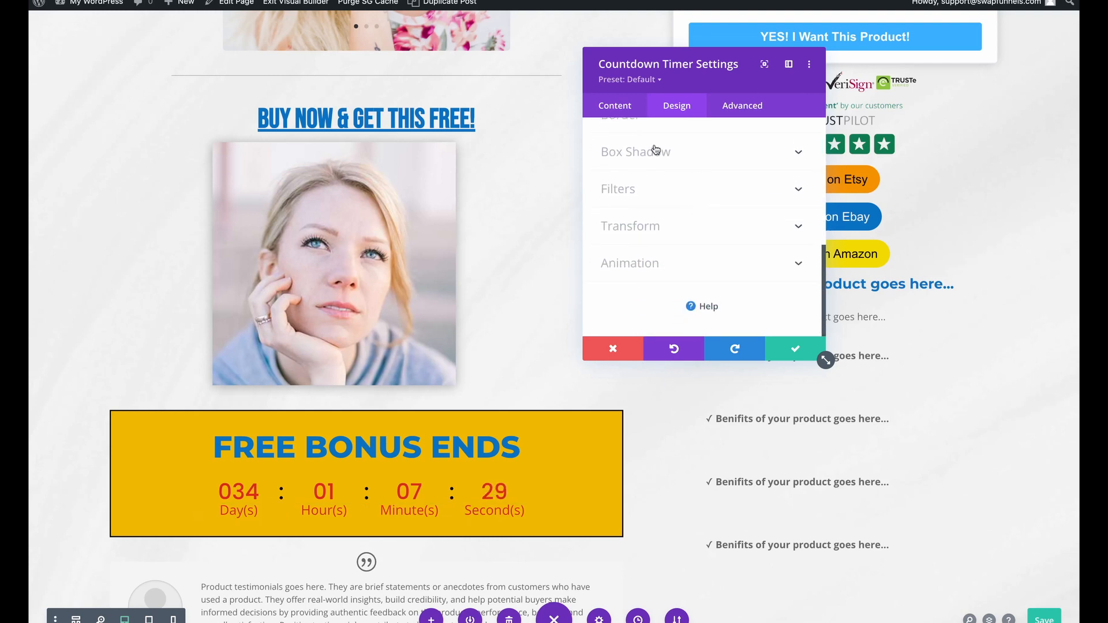
pyautogui.click(626, 109)
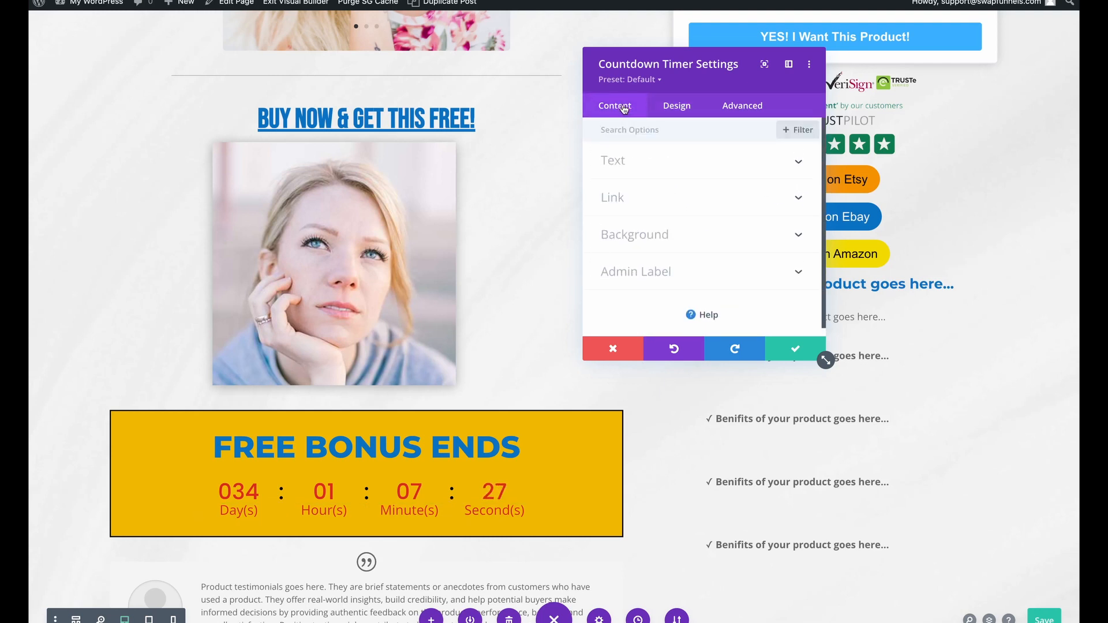
pyautogui.click(696, 239)
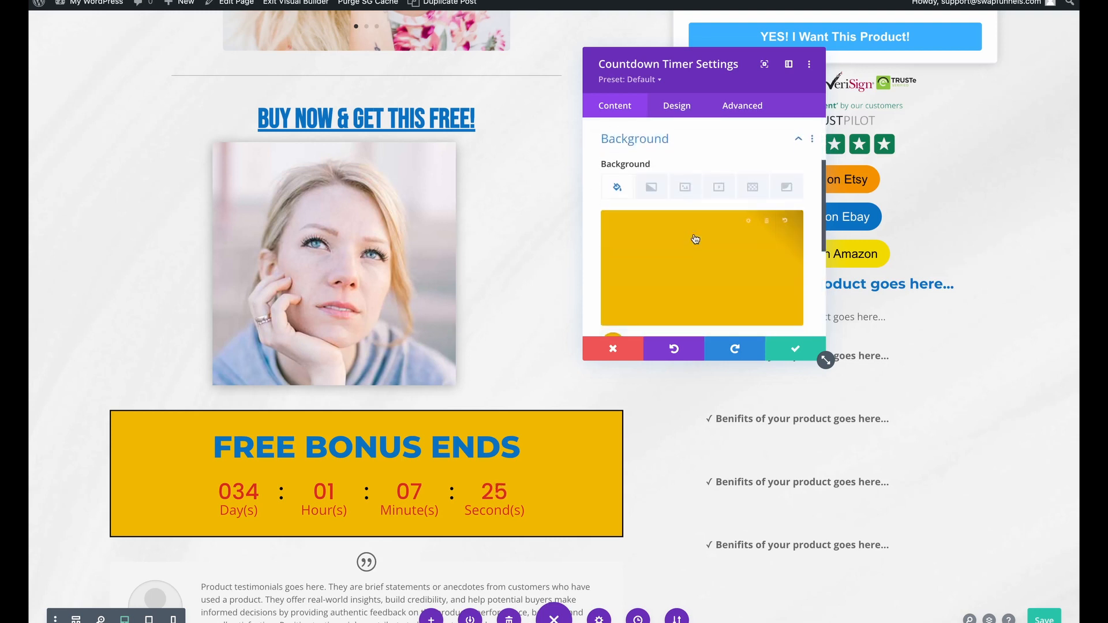
pyautogui.scroll(-1, 659, 253)
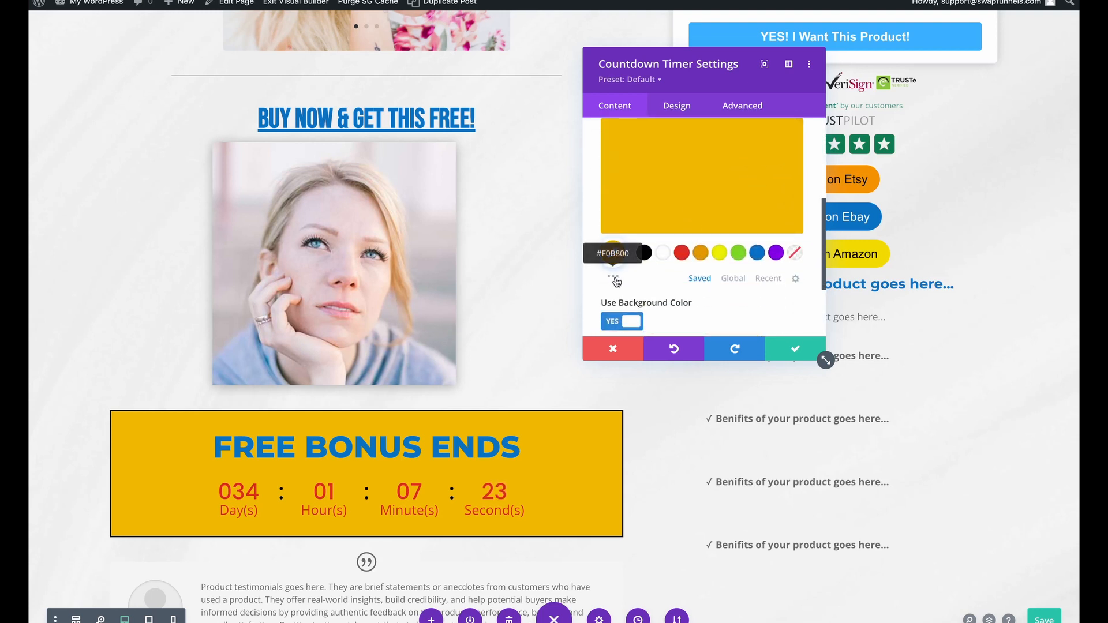
pyautogui.click(613, 277)
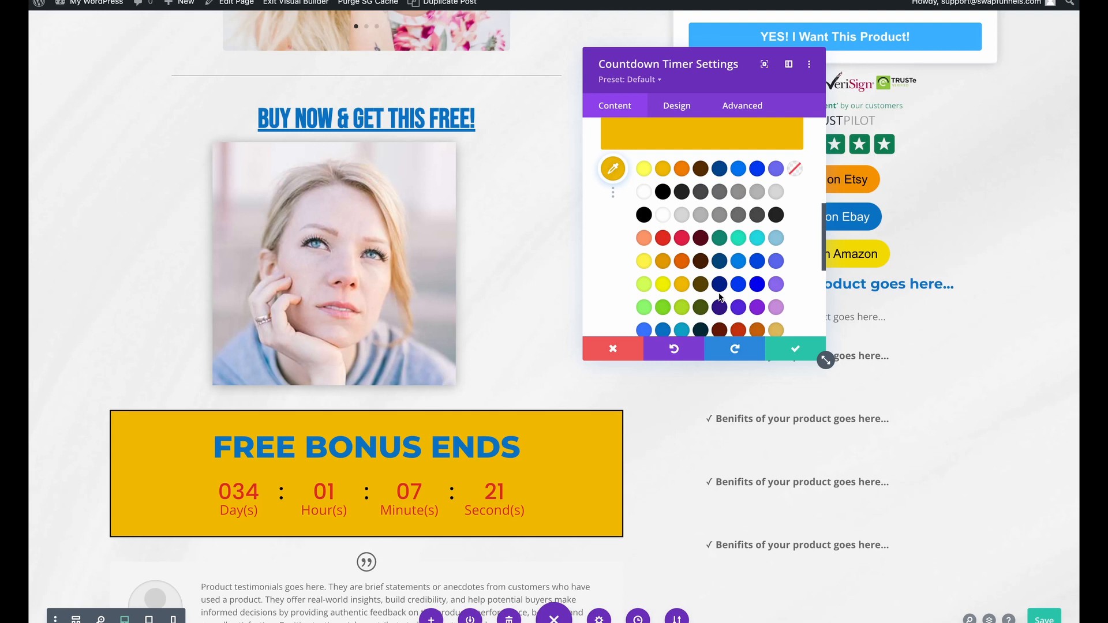
pyautogui.scroll(5, 720, 298)
pyautogui.scroll(-2, 722, 287)
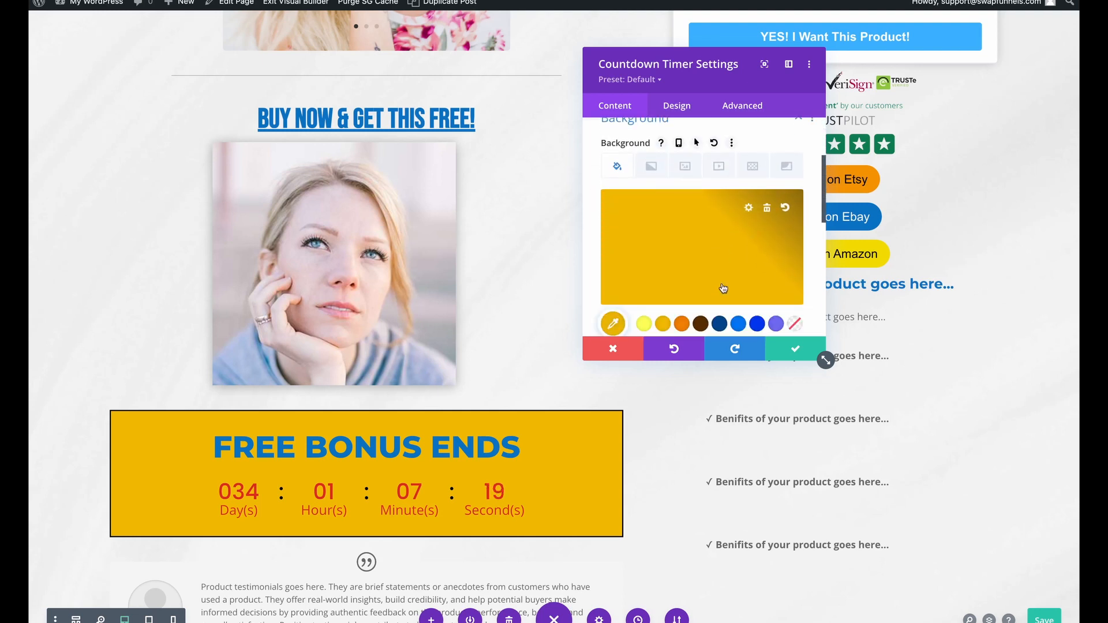
pyautogui.click(749, 209)
pyautogui.click(705, 228)
pyautogui.click(681, 203)
pyautogui.moveTo(681, 202)
pyautogui.mouseDown()
pyautogui.moveTo(751, 234)
pyautogui.moveTo(693, 295)
pyautogui.moveTo(622, 320)
pyautogui.moveTo(619, 262)
pyautogui.moveTo(681, 267)
pyautogui.moveTo(725, 297)
pyautogui.moveTo(749, 287)
pyautogui.mouseUp()
# Step: Add a background gradient to the countdown timer
pyautogui.click(651, 165)
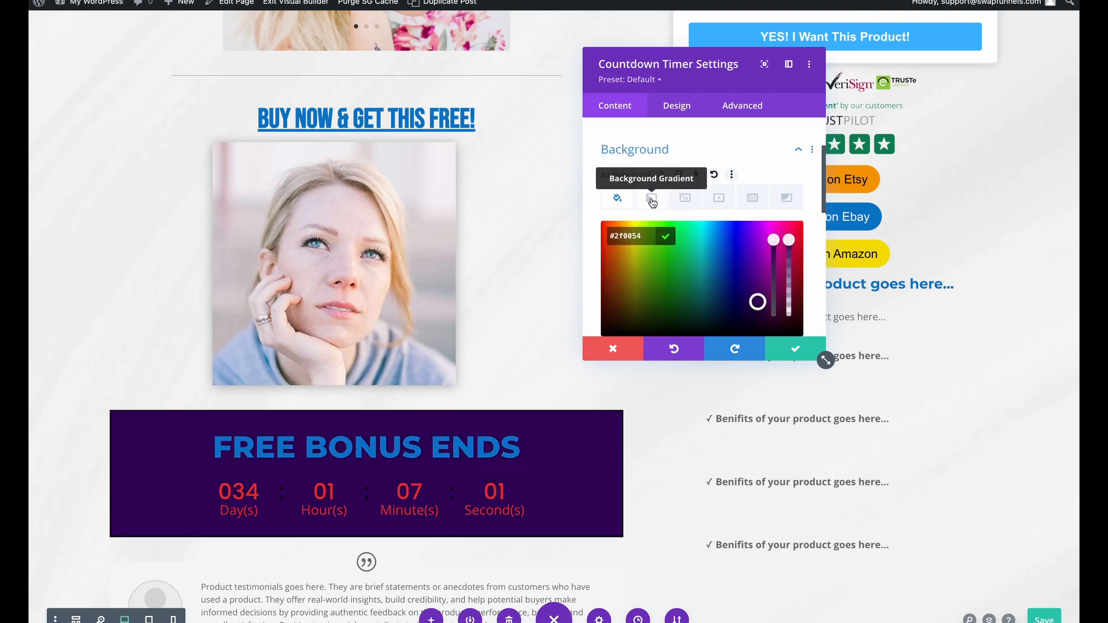
pyautogui.click(652, 201)
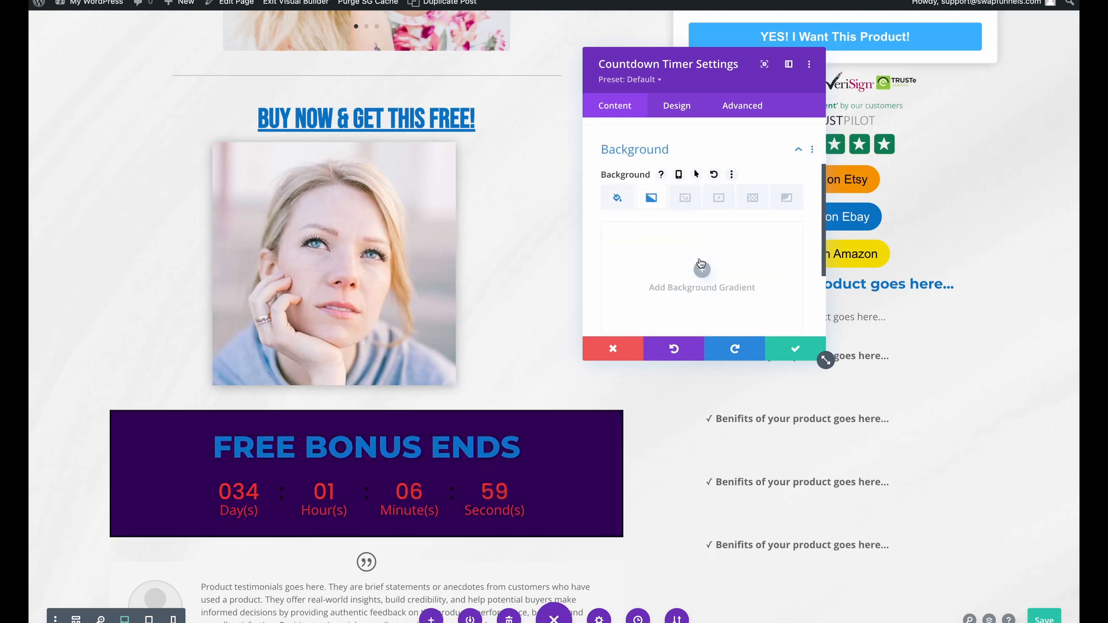
pyautogui.scroll(-1, 702, 267)
pyautogui.click(702, 231)
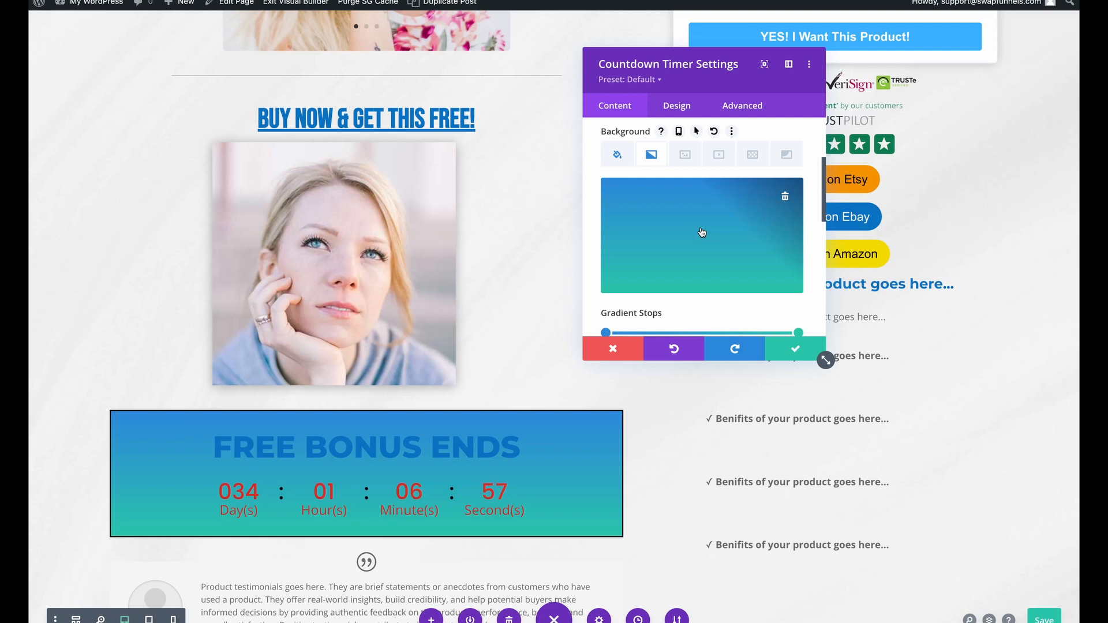
# Step: Color the first stop of the timer's background gradient red (#e02b20)
pyautogui.scroll(-1, 702, 232)
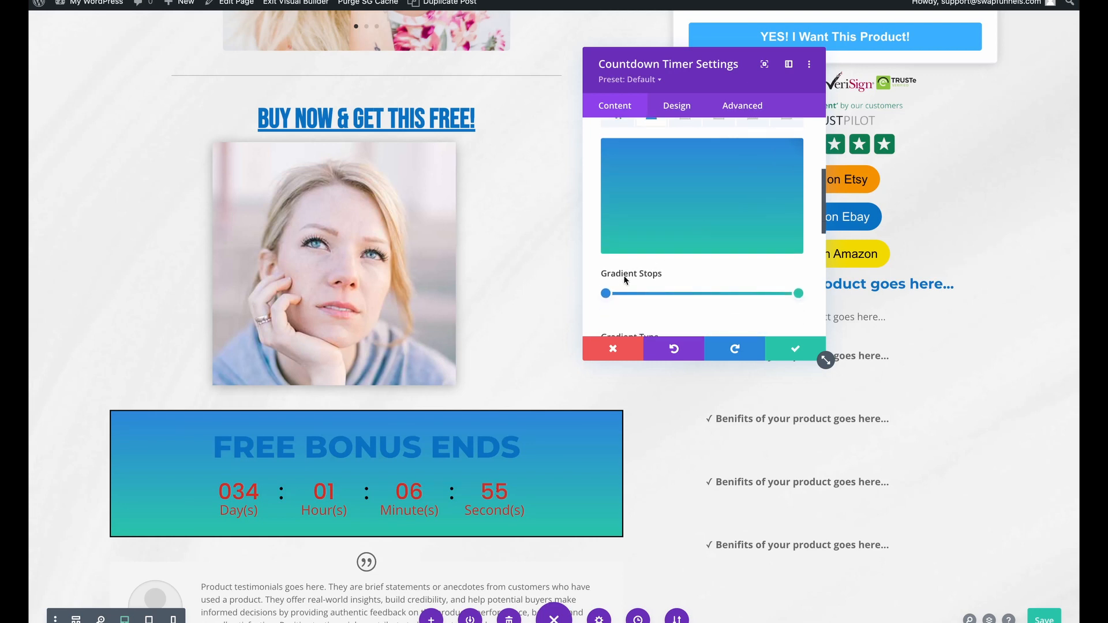
pyautogui.click(606, 295)
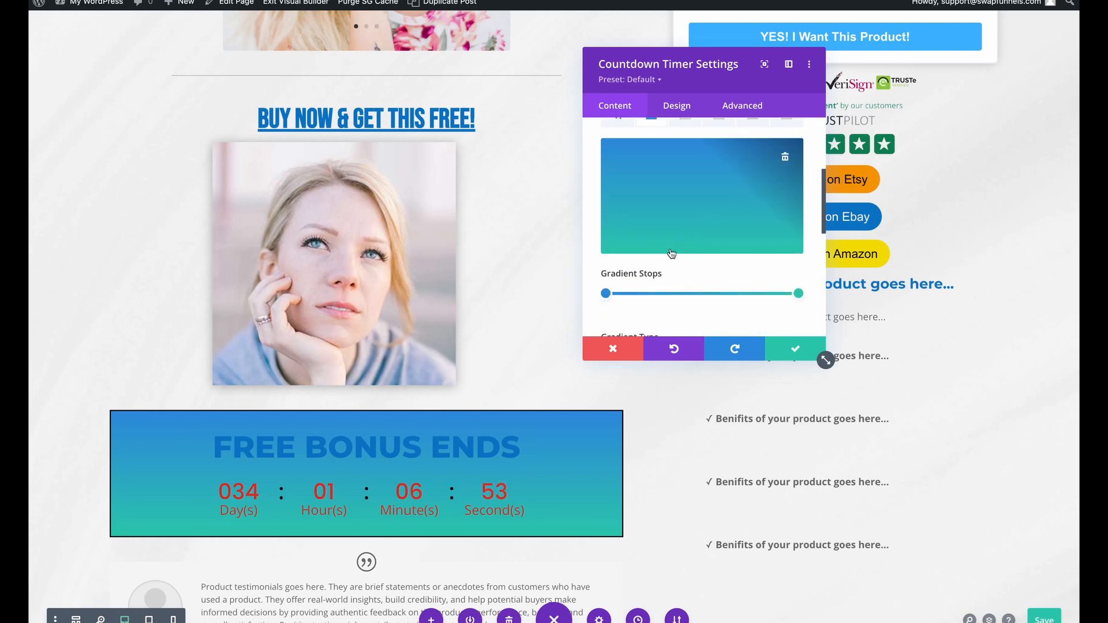
pyautogui.moveTo(606, 295); pyautogui.dragTo(613, 294)
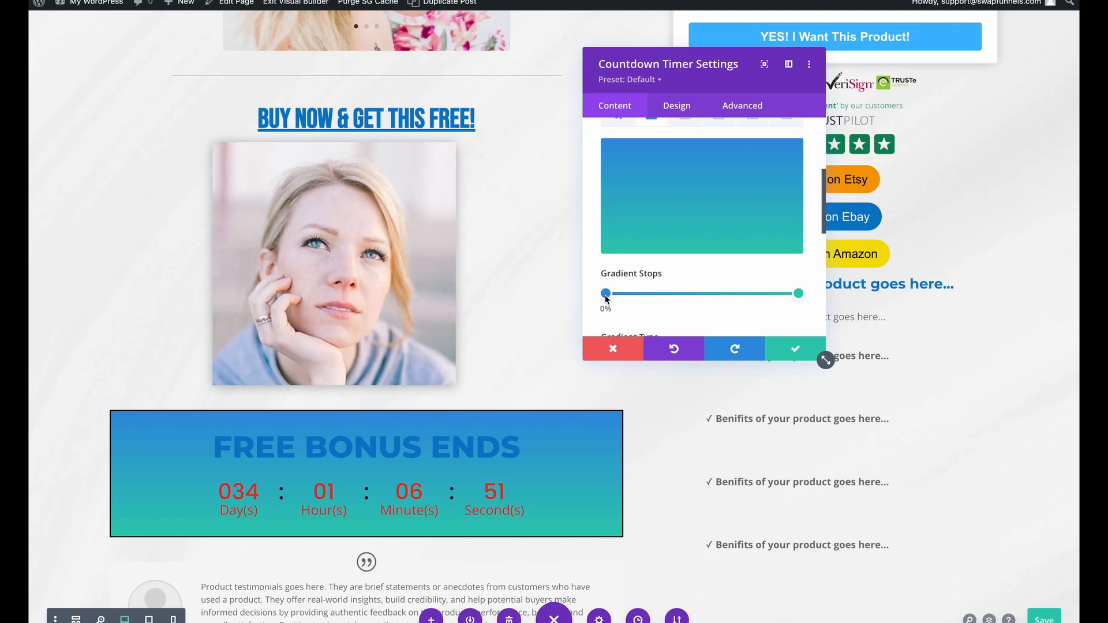
pyautogui.click(606, 294)
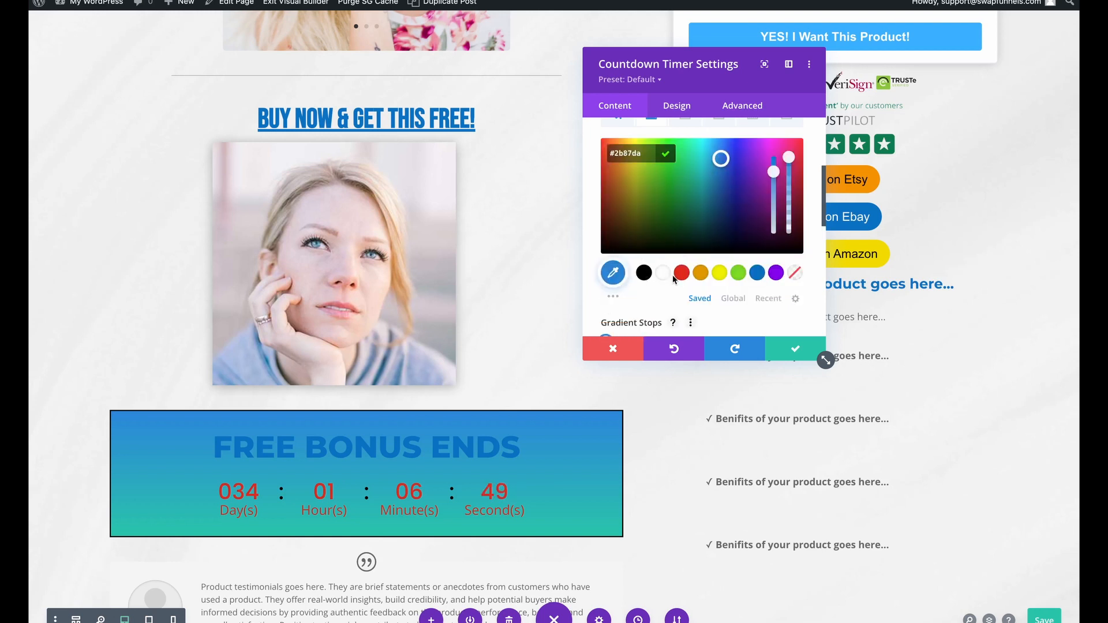
pyautogui.click(615, 300)
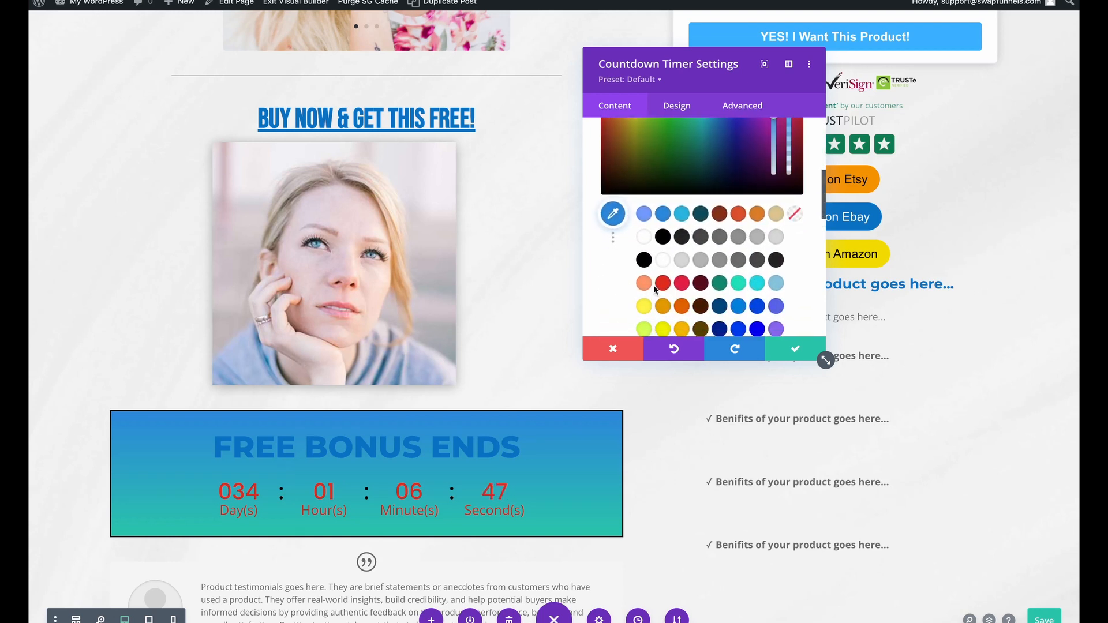
pyautogui.click(663, 283)
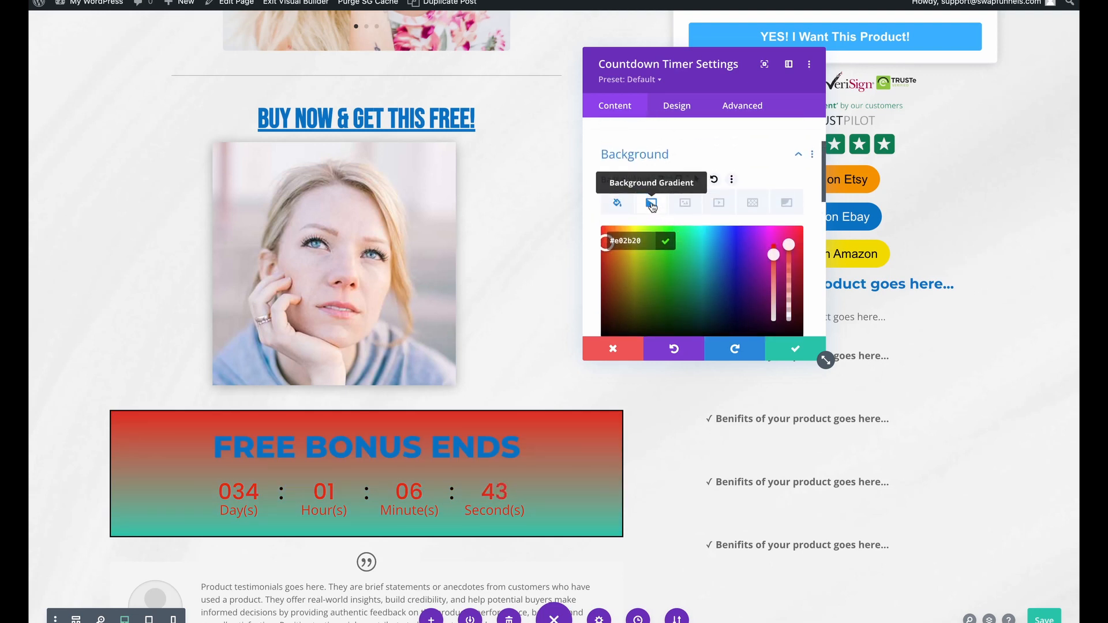
# Step: Color the end stop of the timer's background gradient blue (#0c71c3)
pyautogui.scroll(-2, 653, 206)
pyautogui.scroll(-1, 652, 206)
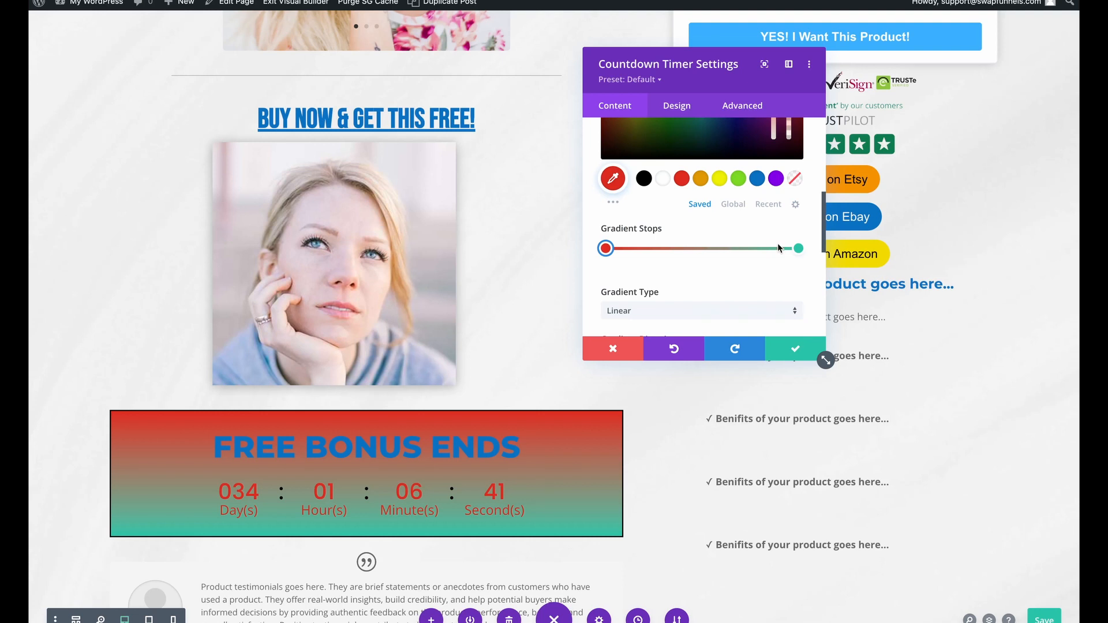
pyautogui.click(800, 251)
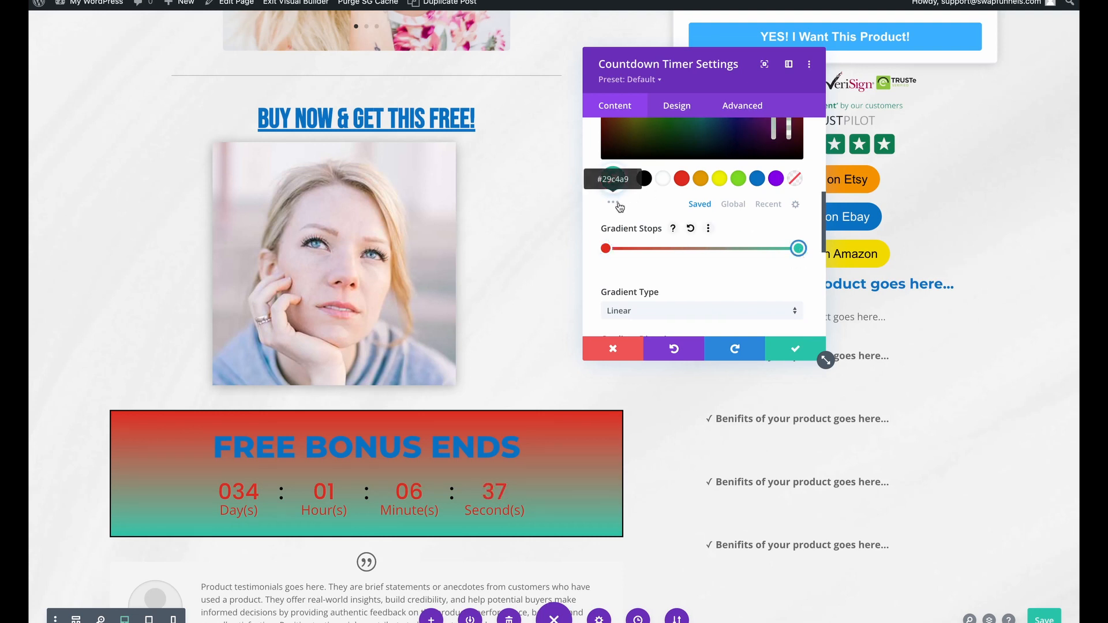
pyautogui.click(757, 179)
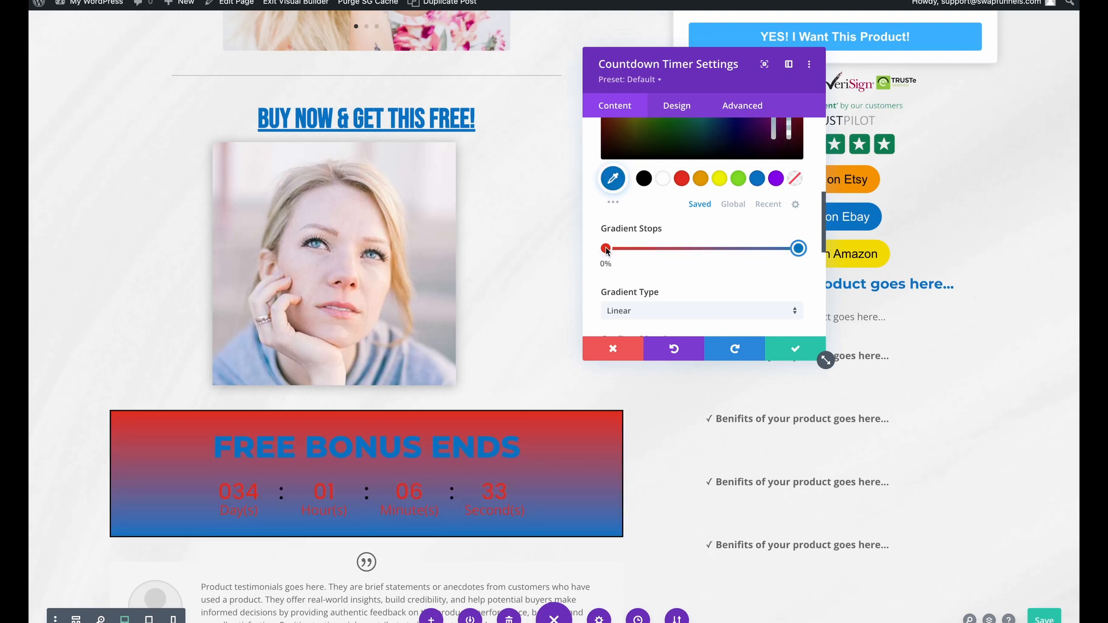
# Step: Try out the positions of the gradient stops and set the linear gradient's direction to 98deg
pyautogui.moveTo(606, 250)
pyautogui.mouseDown()
pyautogui.moveTo(723, 250)
pyautogui.moveTo(606, 250)
pyautogui.mouseUp()
pyautogui.moveTo(801, 253); pyautogui.dragTo(825, 252)
pyautogui.scroll(-3, 702, 289)
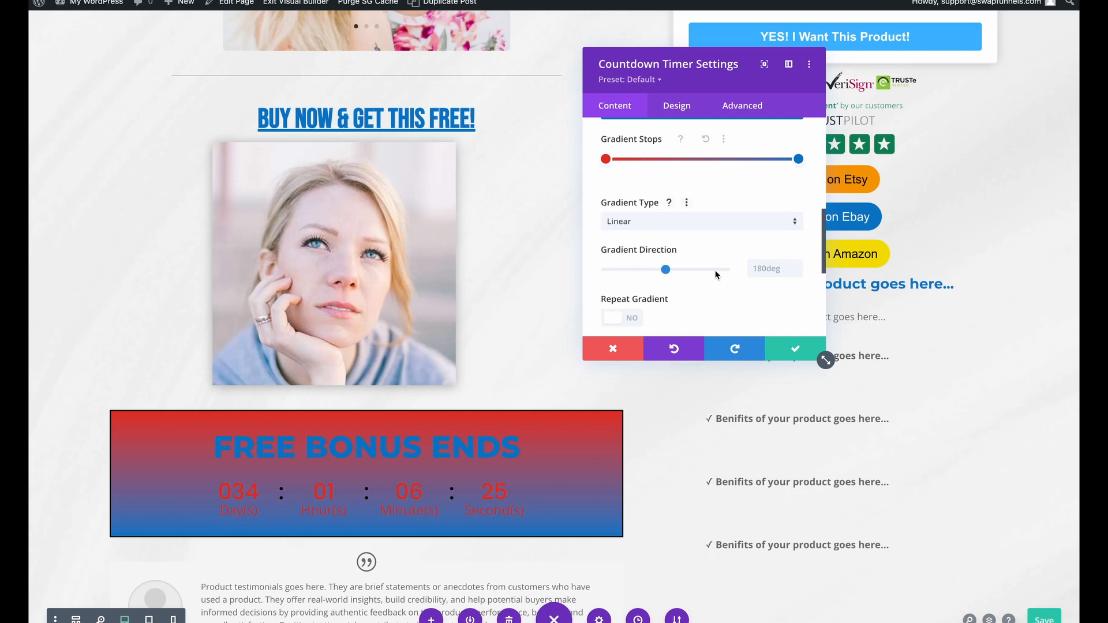
pyautogui.moveTo(667, 272); pyautogui.dragTo(637, 275)
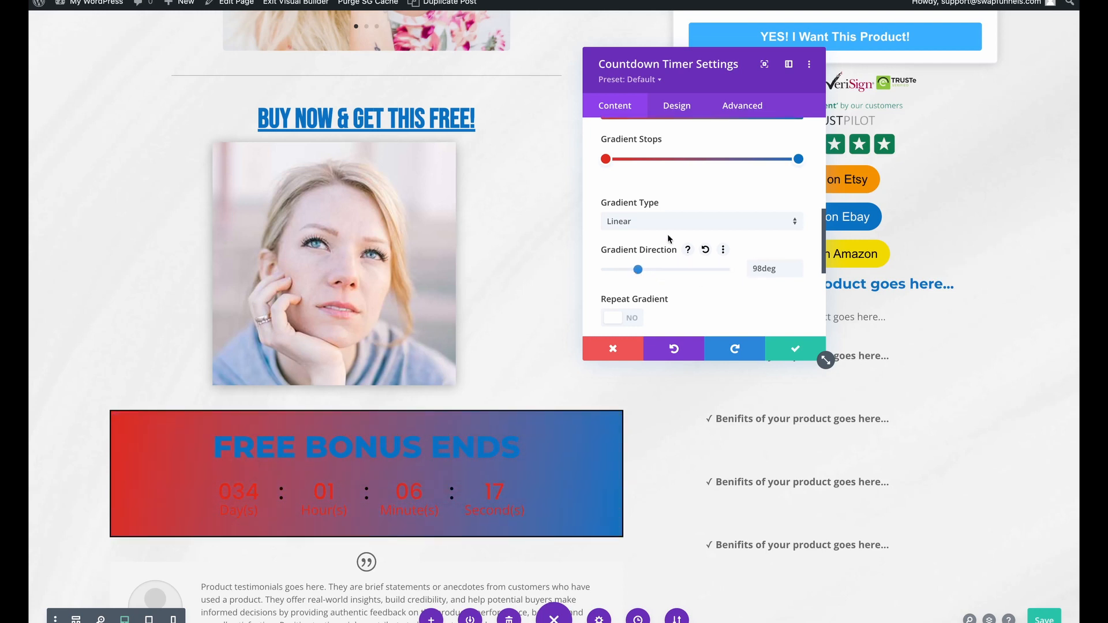
# Step: Try the Circular and Elliptical gradient types on the timer background and set the type to Conical
pyautogui.click(675, 225)
pyautogui.click(657, 249)
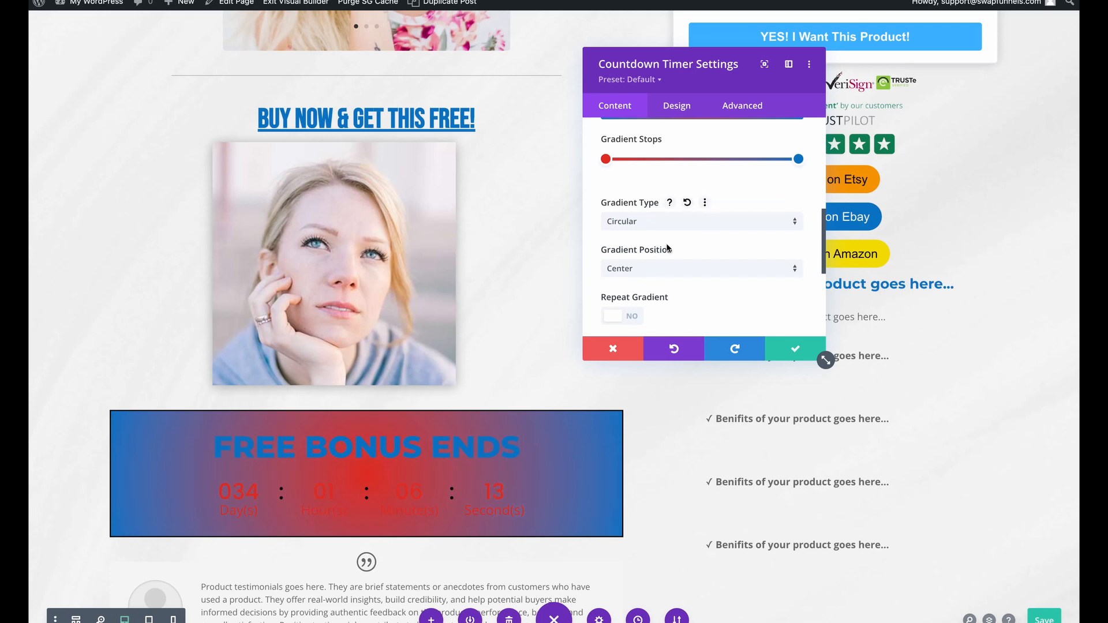
pyautogui.click(694, 223)
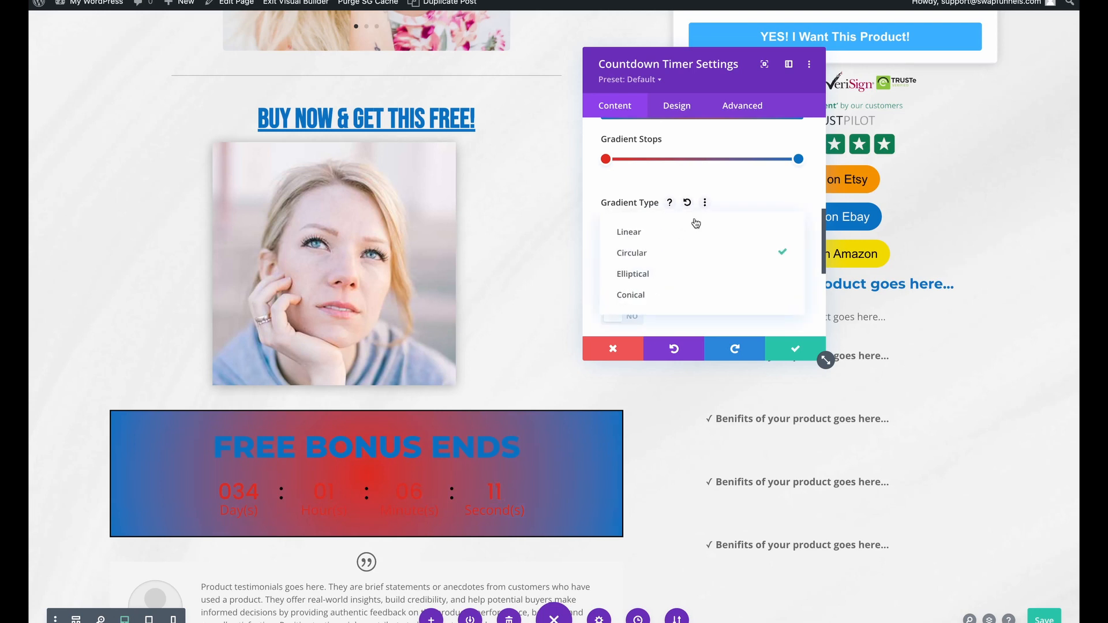
pyautogui.click(676, 277)
pyautogui.click(696, 222)
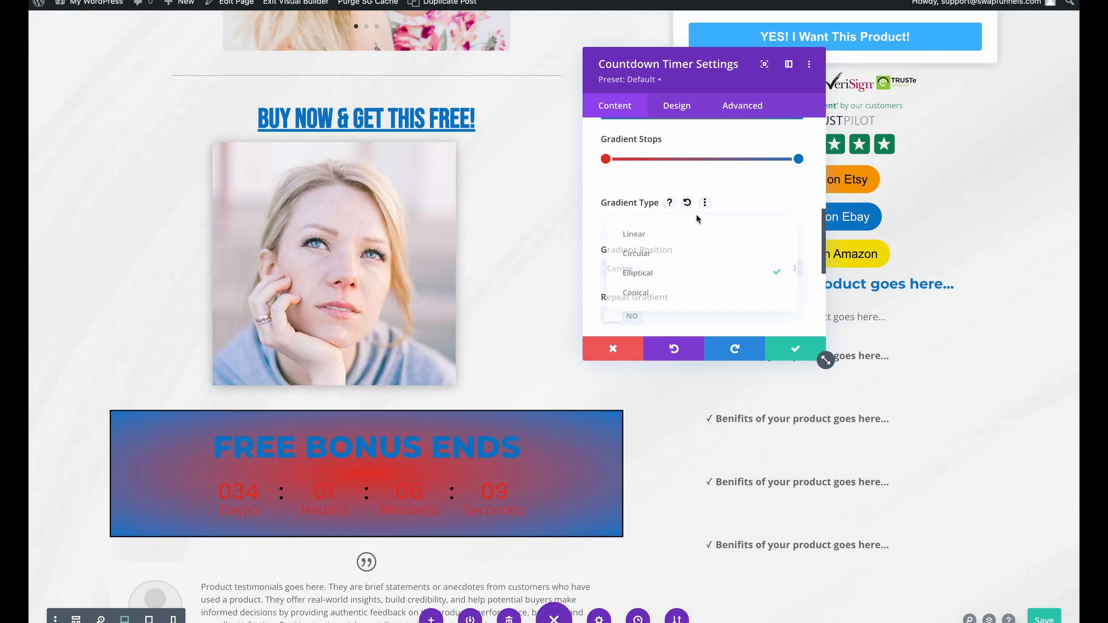
pyautogui.click(670, 296)
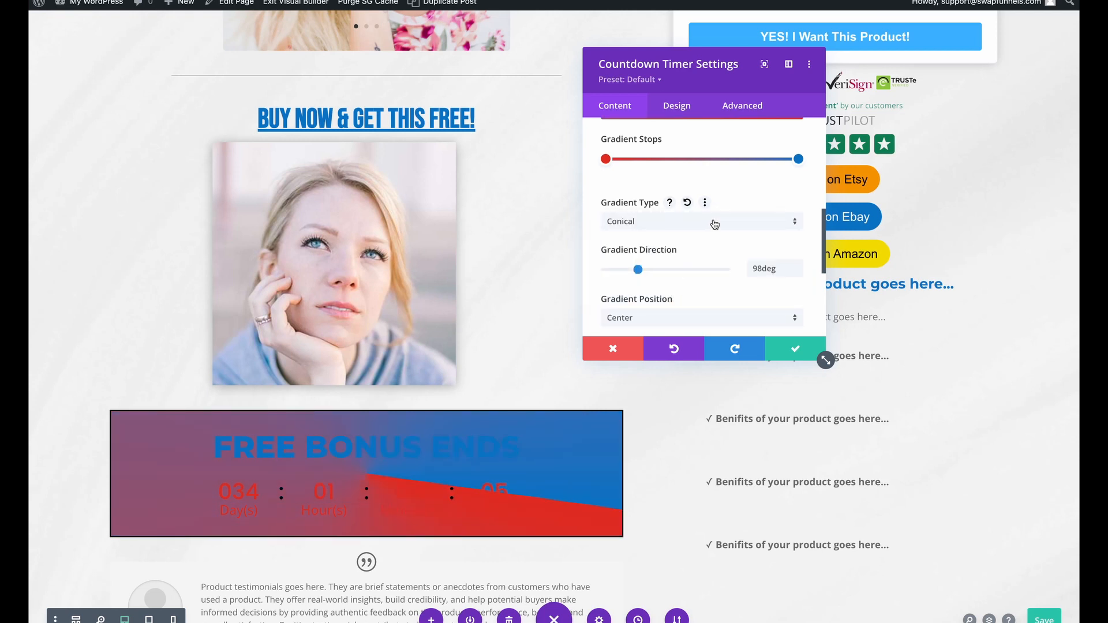
# Step: Set the timer background's gradient direction to 96deg and save the countdown timer settings
pyautogui.moveTo(639, 273)
pyautogui.mouseDown()
pyautogui.moveTo(690, 273)
pyautogui.moveTo(603, 280)
pyautogui.moveTo(638, 278)
pyautogui.mouseUp()
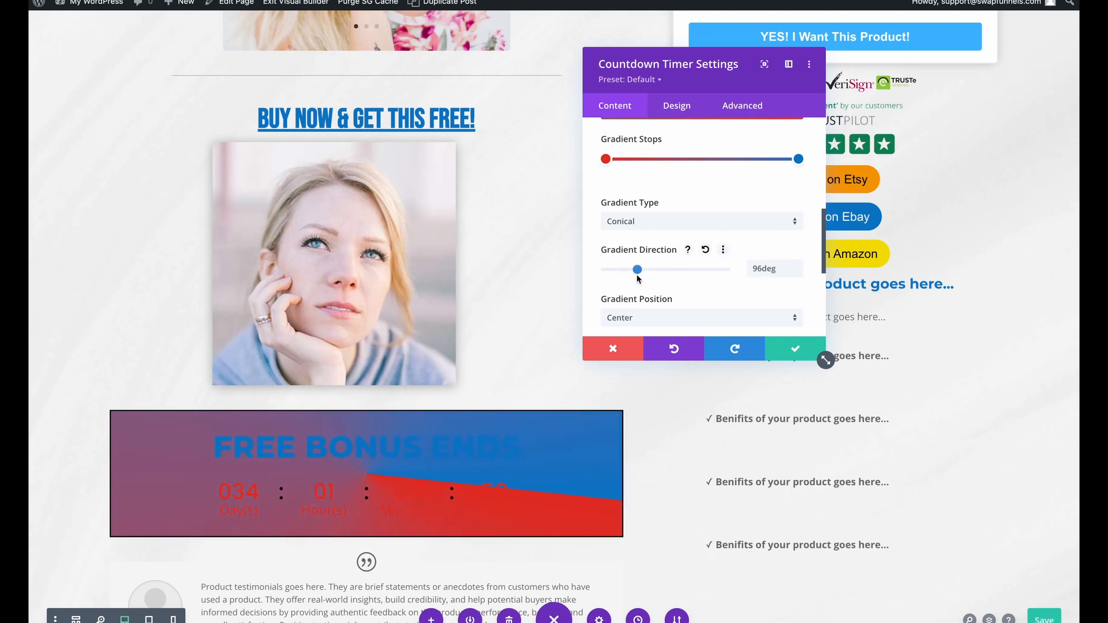
pyautogui.click(780, 351)
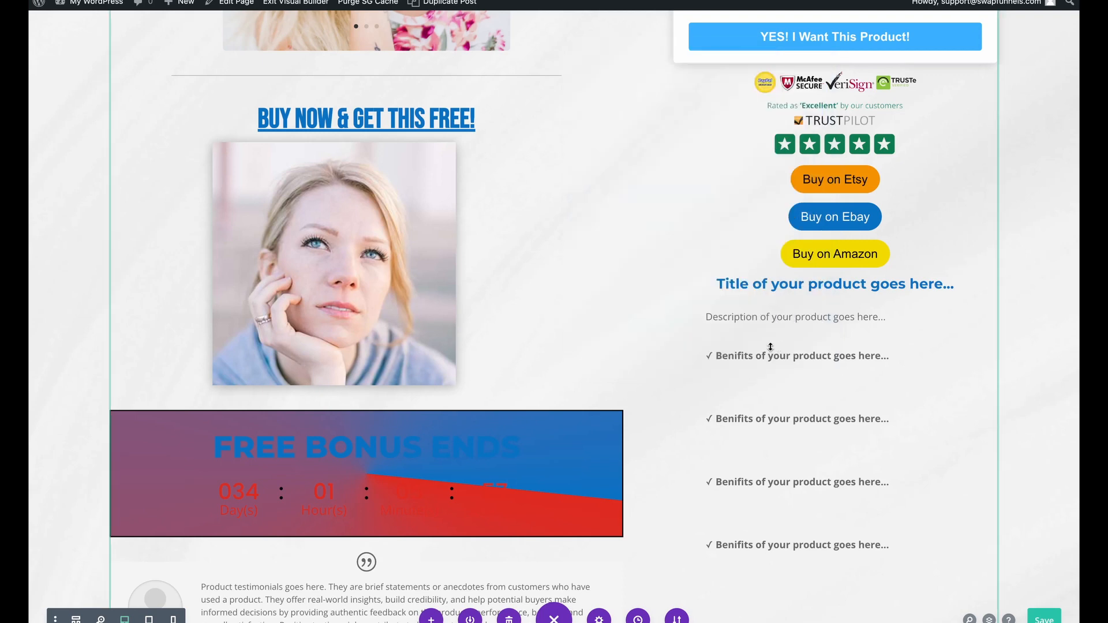
# Step: Replace the first testimonial's author with Director
pyautogui.scroll(-5, 549, 358)
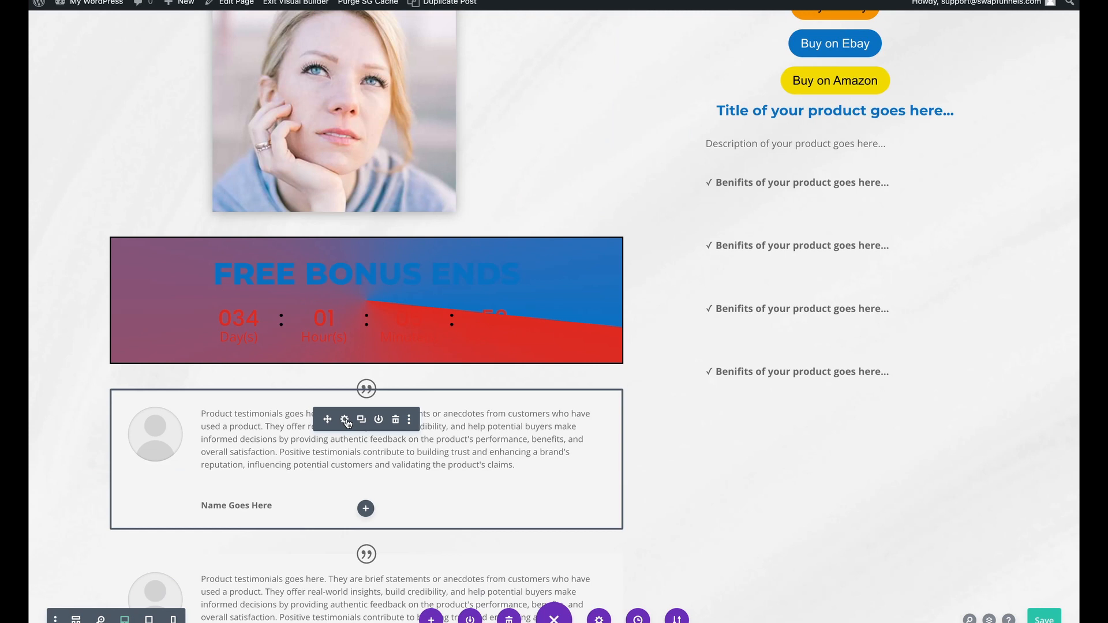
pyautogui.click(345, 420)
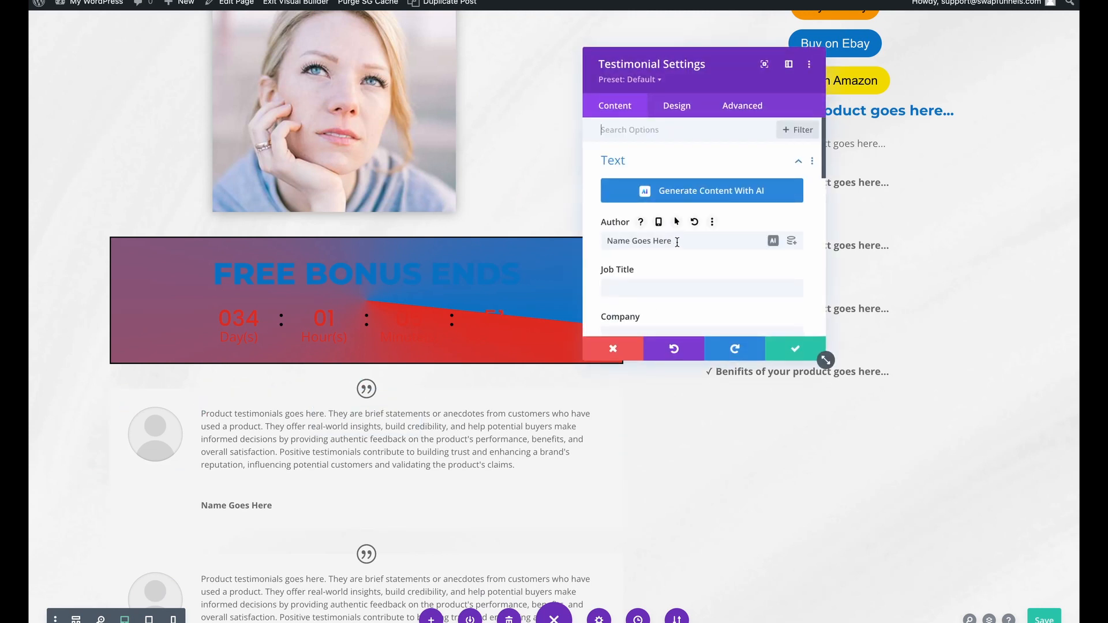
pyautogui.moveTo(678, 243); pyautogui.dragTo(617, 242)
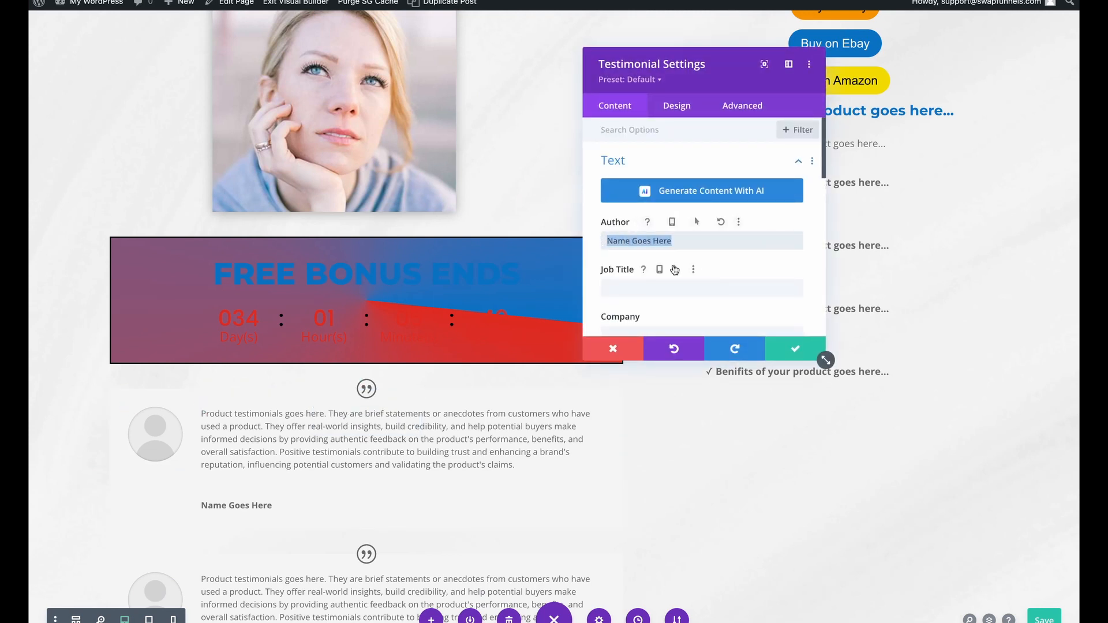
pyautogui.scroll(-2, 635, 225)
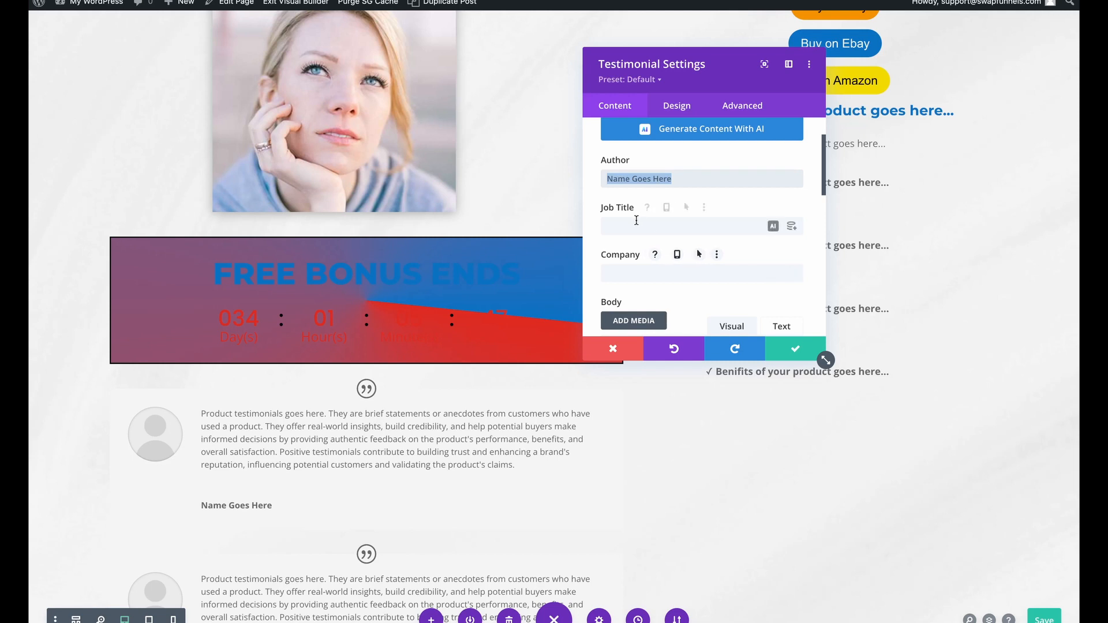
pyautogui.scroll(-1, 639, 268)
pyautogui.scroll(1, 639, 271)
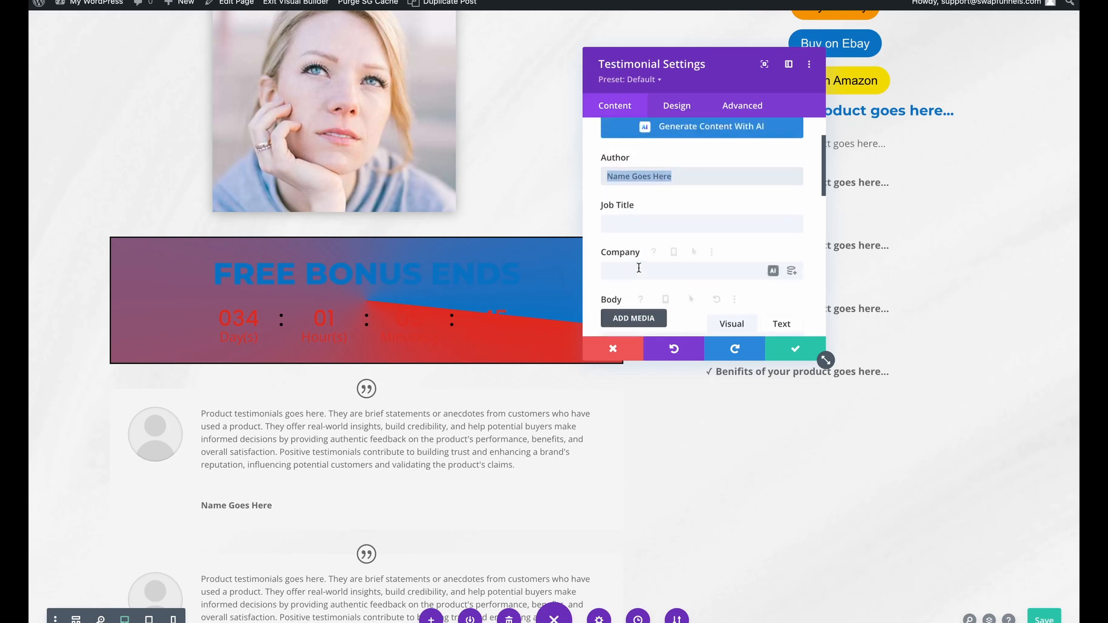
pyautogui.write('Director')
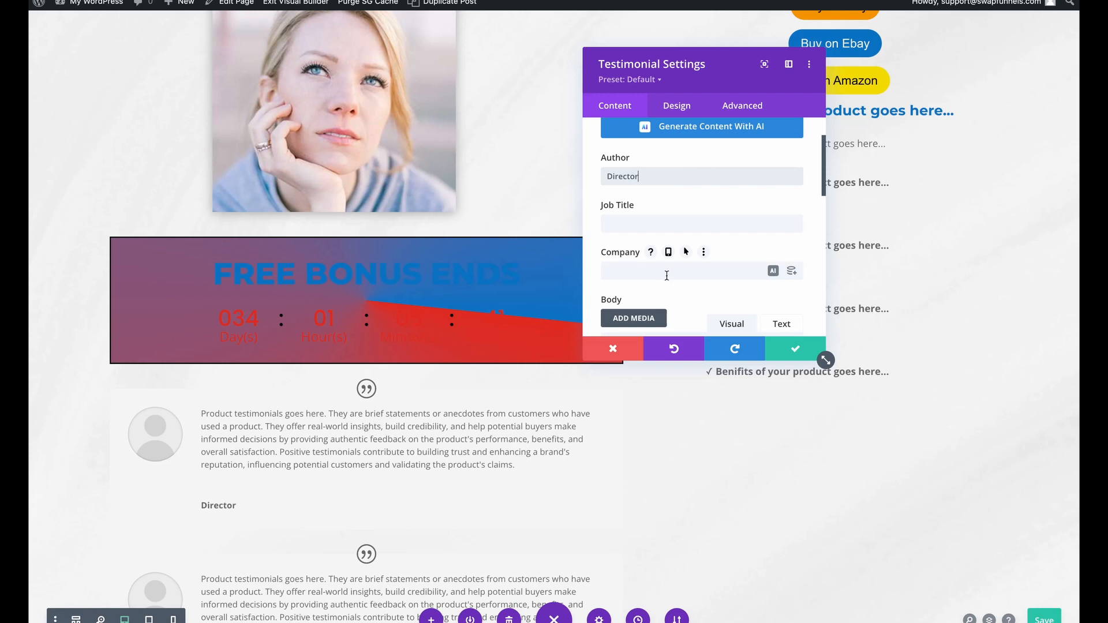
# Step: Set the first testimonial's job title to Sales and company to Sales Inc, and close its settings
pyautogui.click(679, 224)
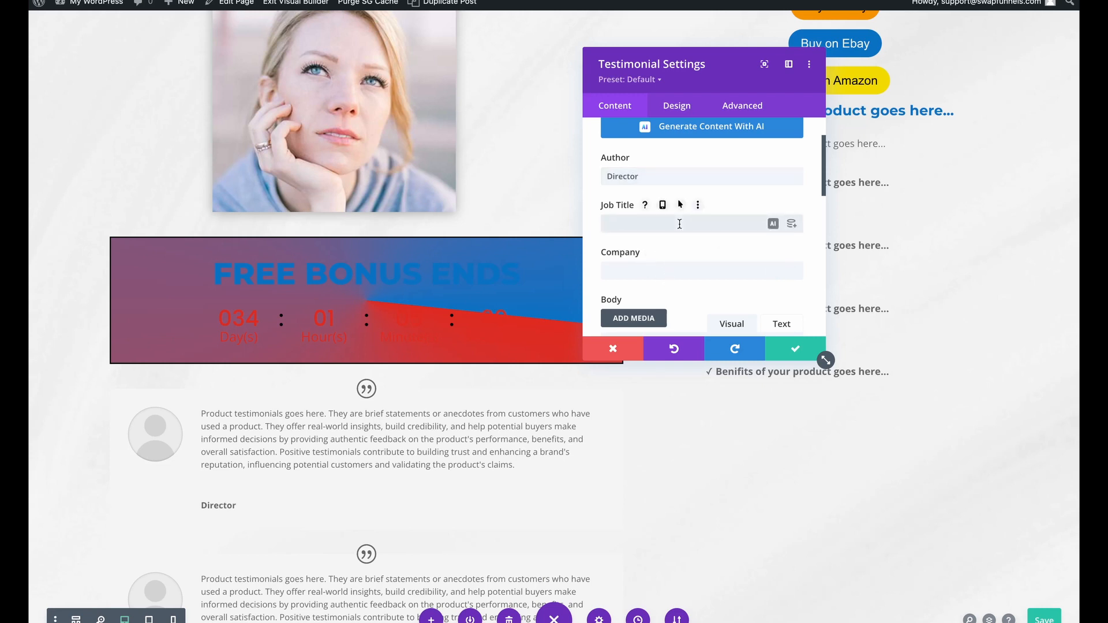
pyautogui.write('Sales')
pyautogui.click(698, 270)
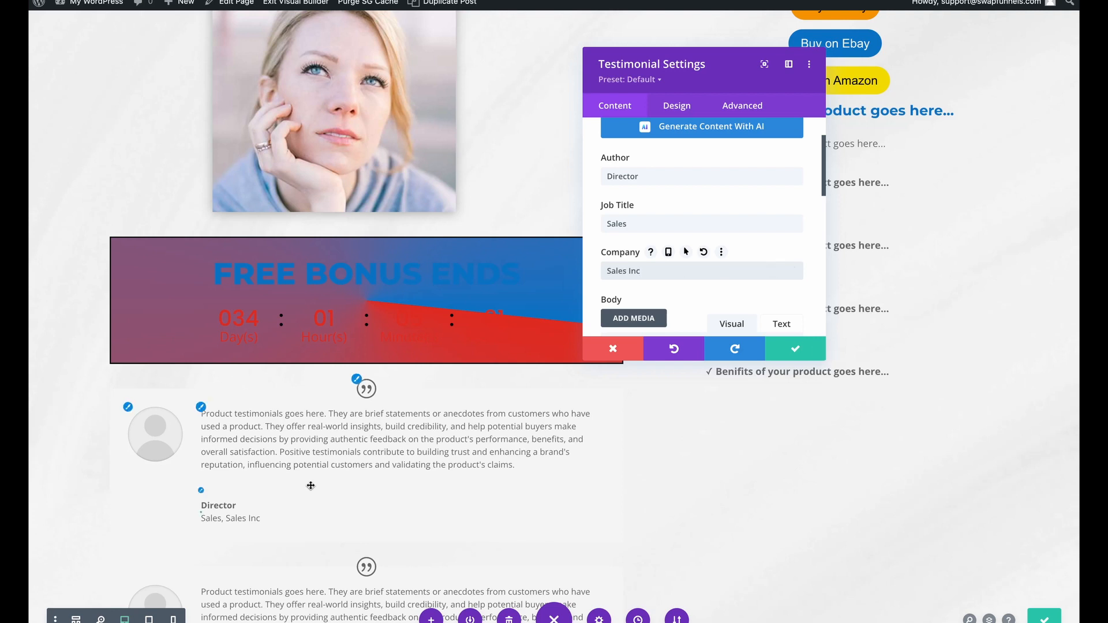
pyautogui.scroll(-5, 673, 265)
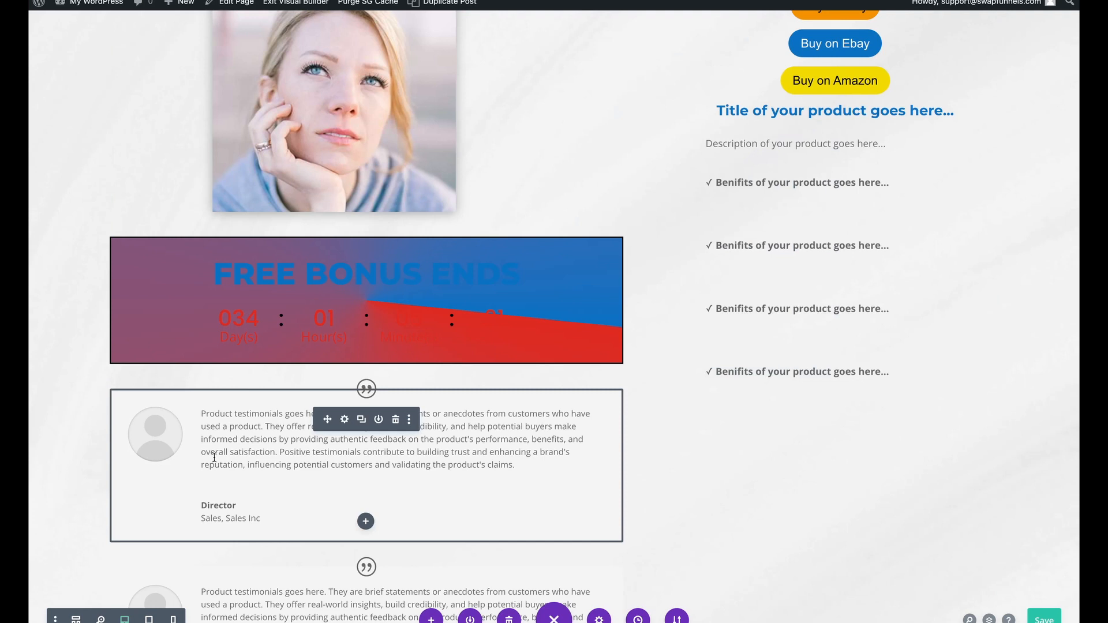
# Step: Reopen the first testimonial's settings and examine its body text, image and other content and design options
pyautogui.click(345, 419)
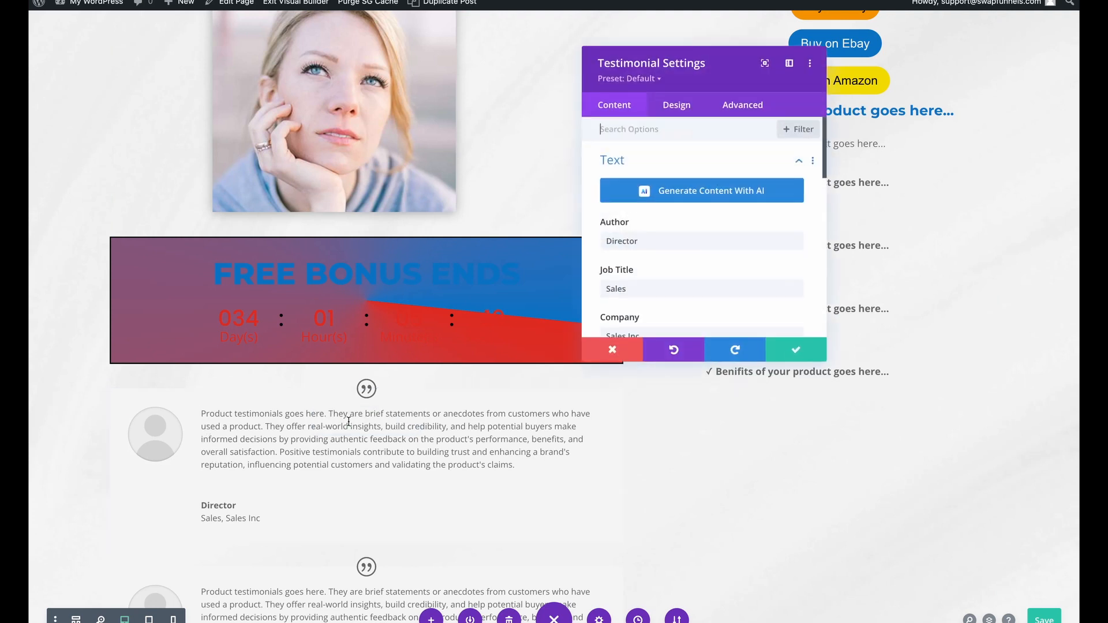
pyautogui.click(201, 407)
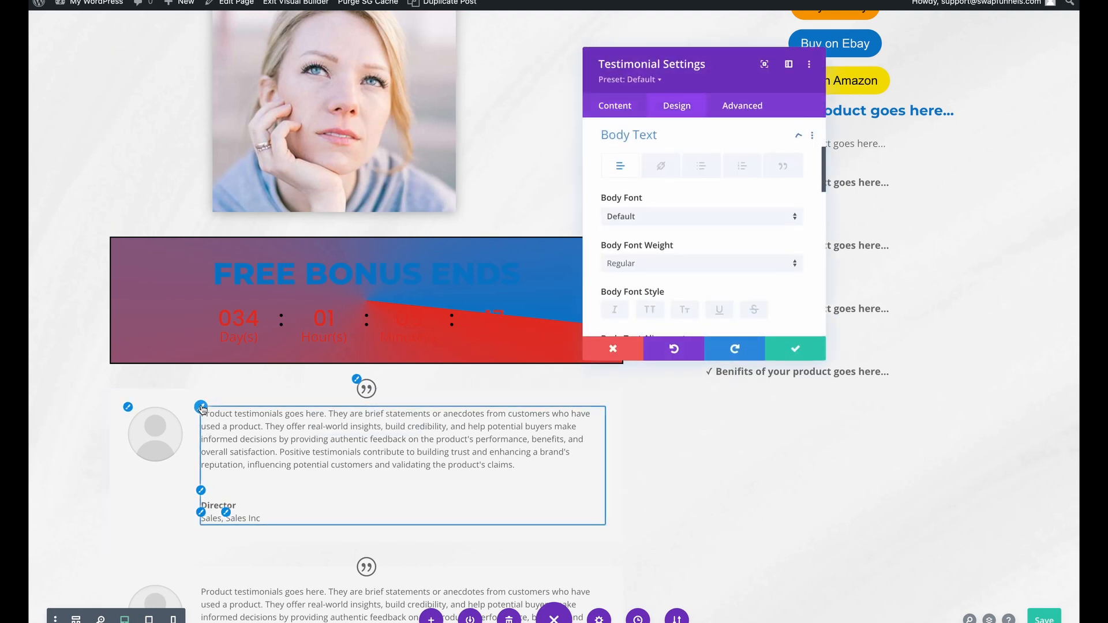
pyautogui.click(127, 407)
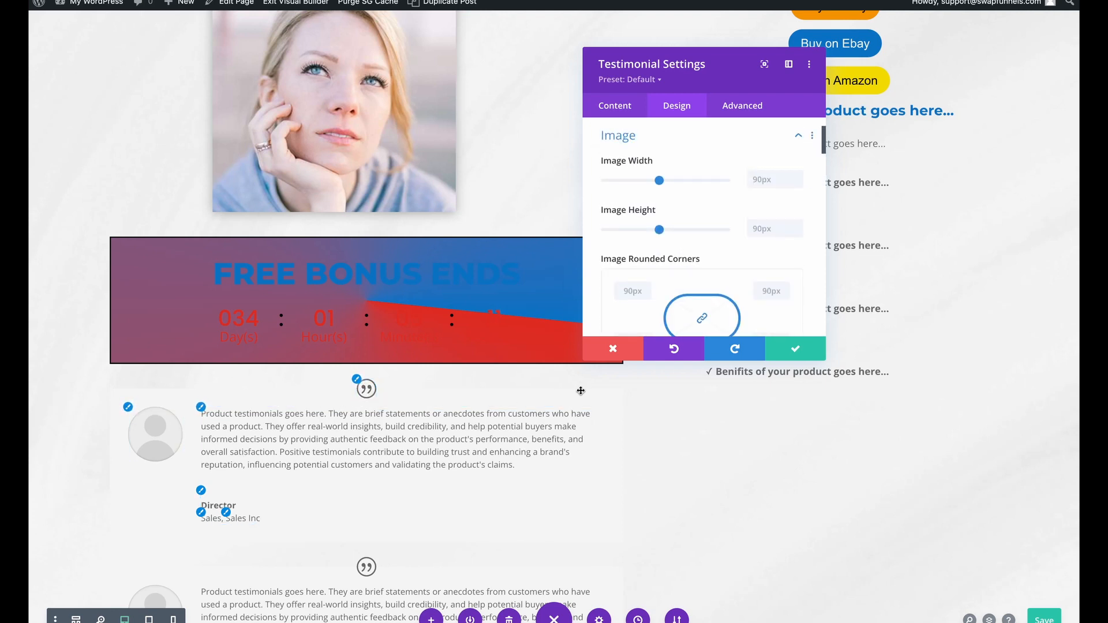
pyautogui.scroll(3, 684, 215)
pyautogui.click(690, 199)
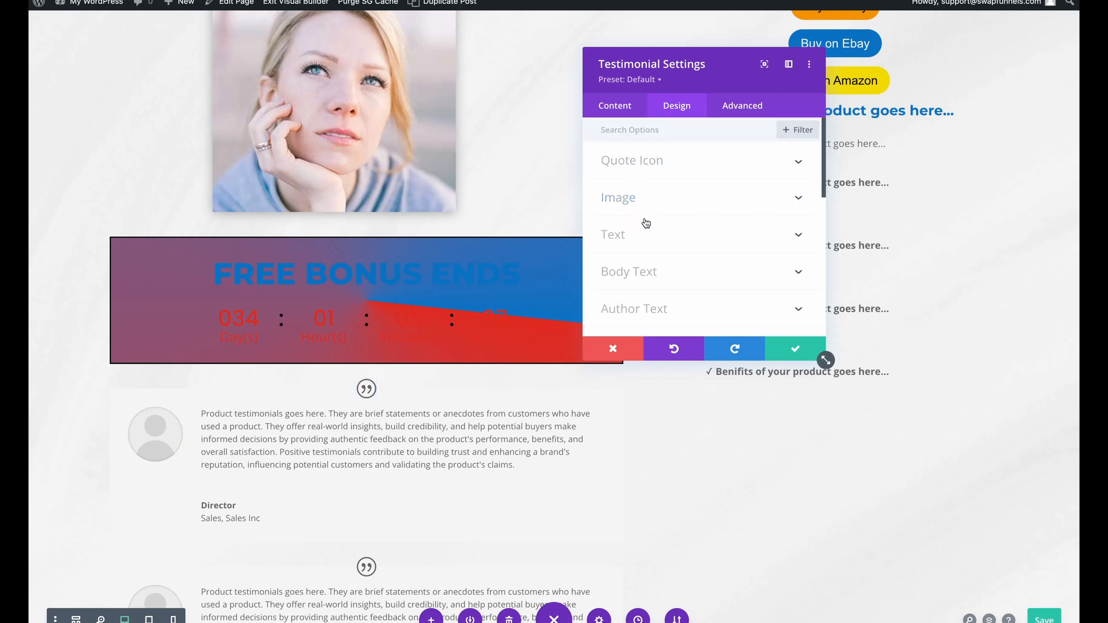
pyautogui.hotkey('shift', 'Tab')
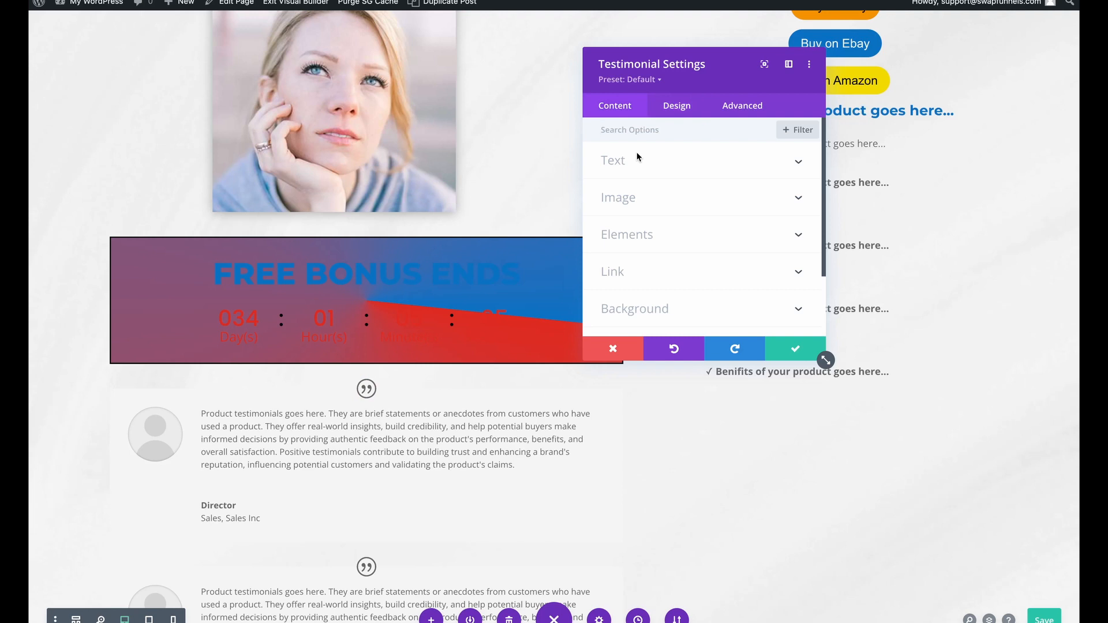
pyautogui.click(678, 112)
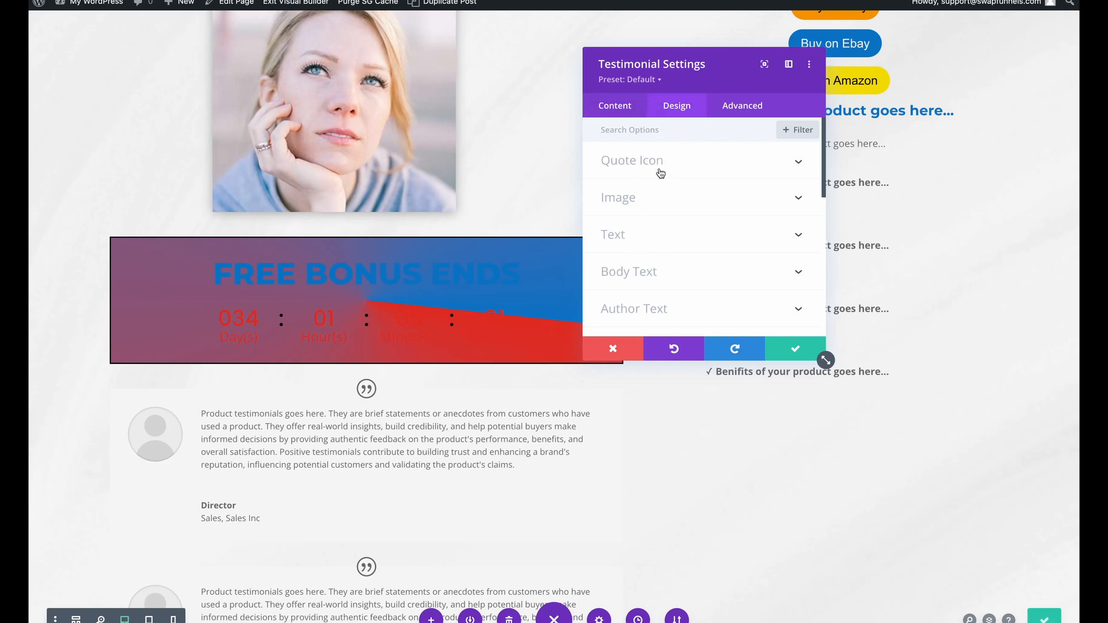
pyautogui.scroll(-2, 651, 225)
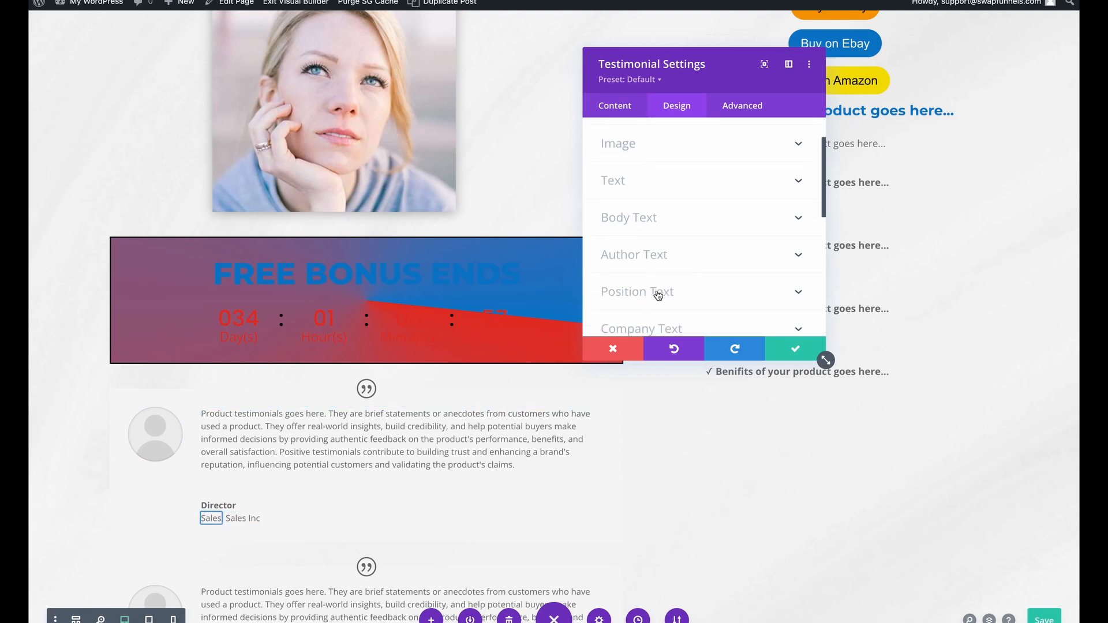
pyautogui.scroll(-2, 658, 295)
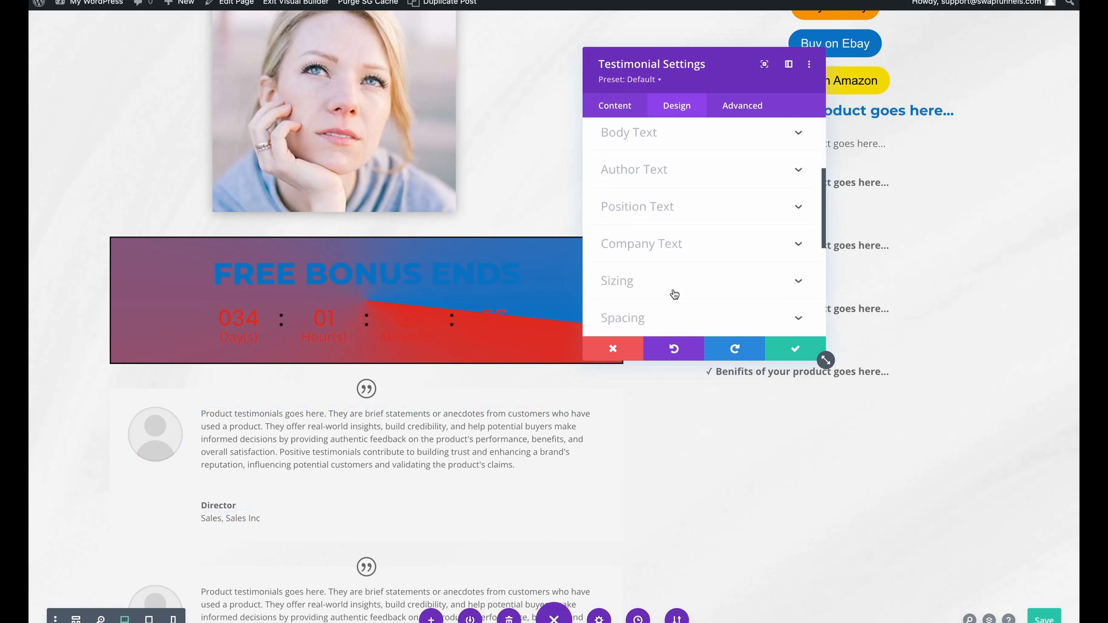
pyautogui.scroll(-1, 673, 285)
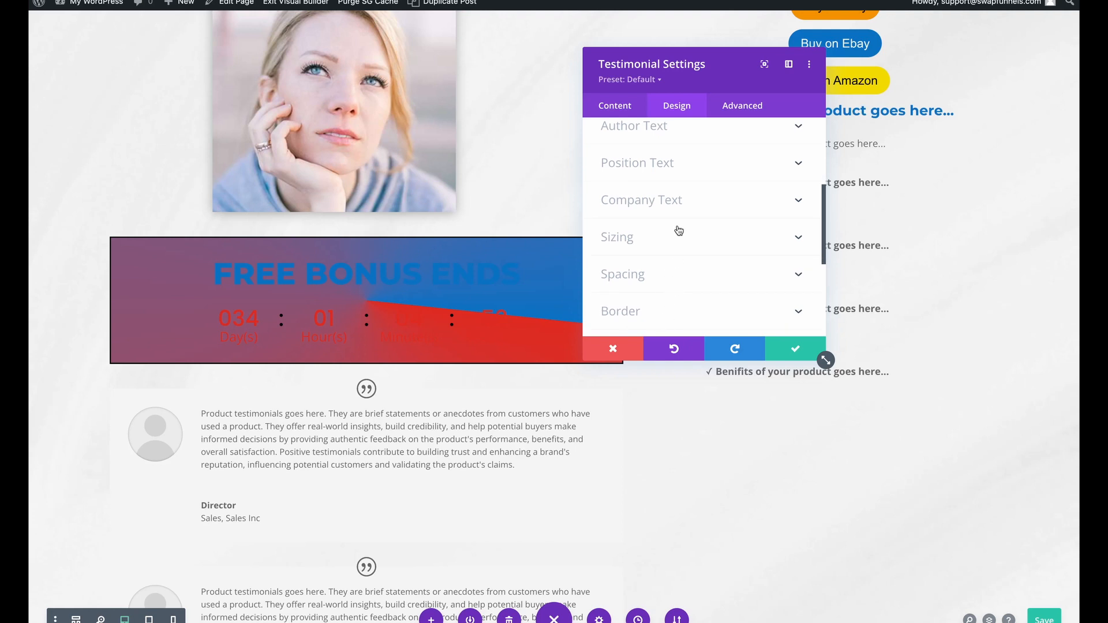
pyautogui.scroll(5, 679, 231)
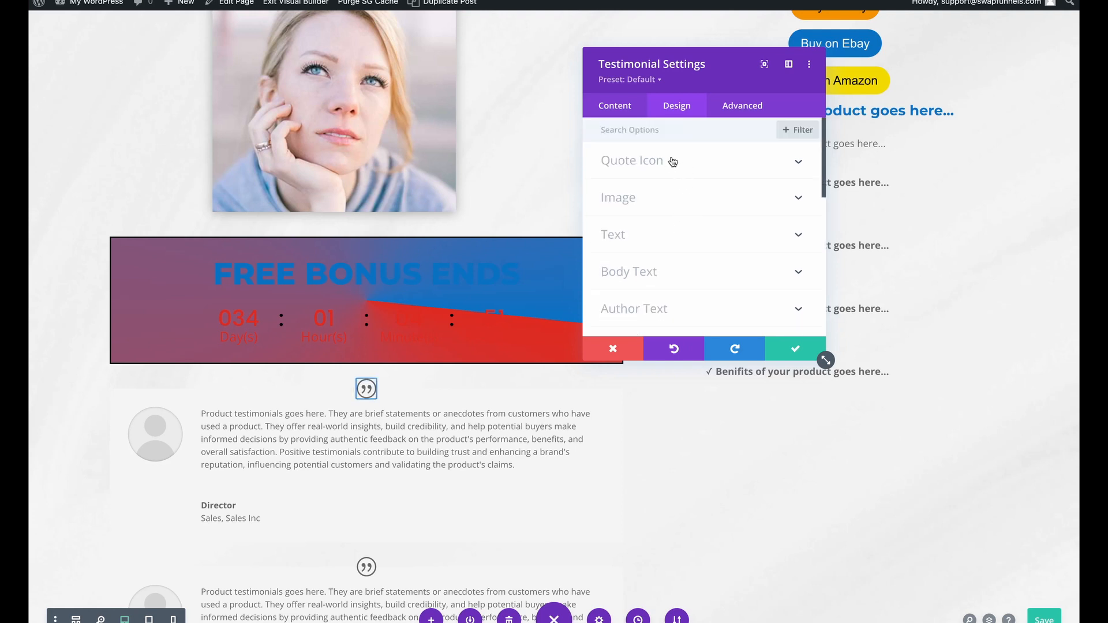
# Step: Set all four rounded corners of the first testimonial's image to 18px
pyautogui.click(648, 202)
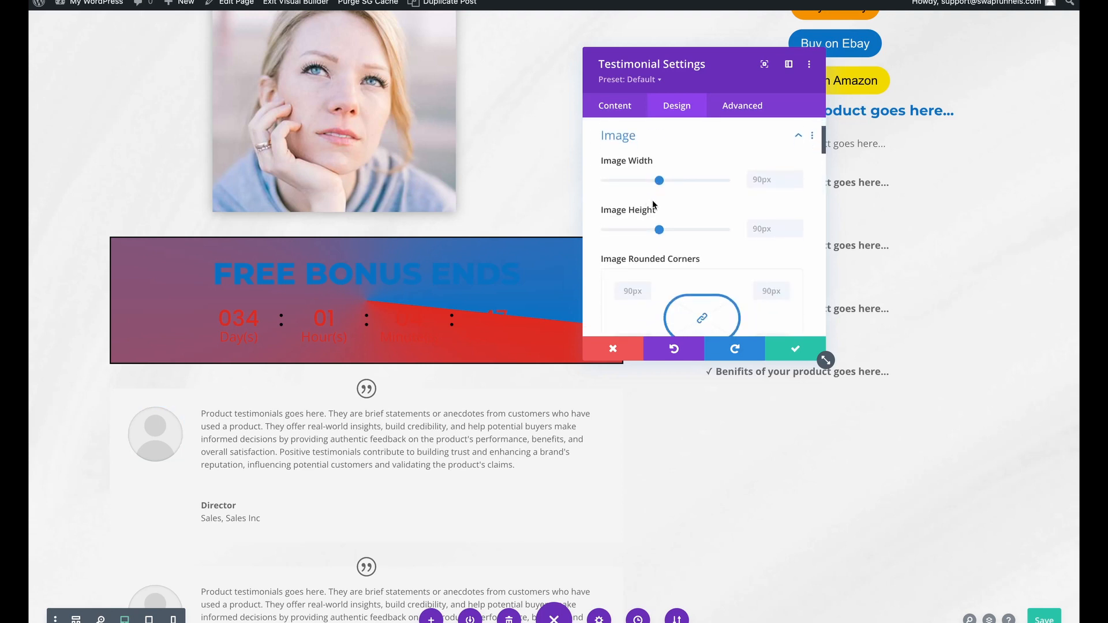
pyautogui.scroll(-3, 654, 204)
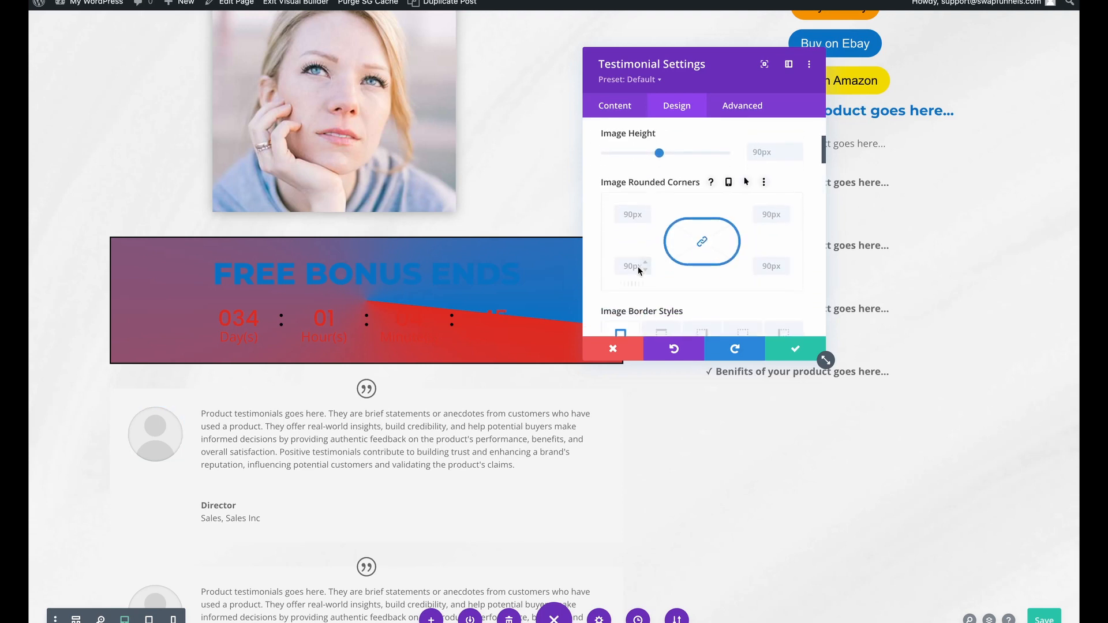
pyautogui.moveTo(639, 231)
pyautogui.mouseDown()
pyautogui.moveTo(614, 232)
pyautogui.moveTo(630, 232)
pyautogui.mouseUp()
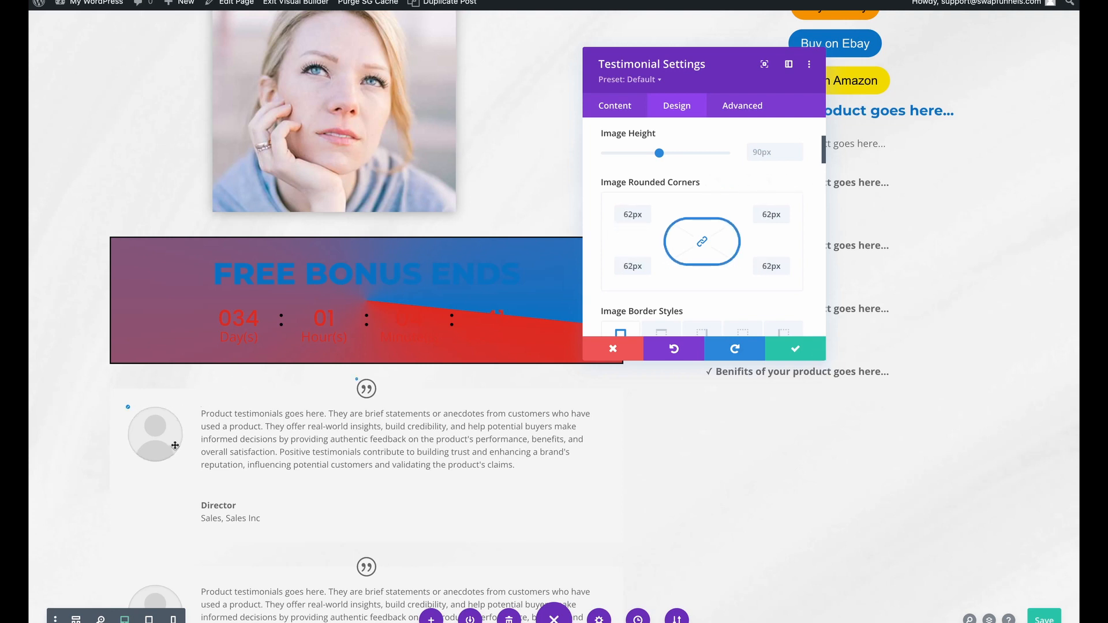
pyautogui.moveTo(636, 233); pyautogui.dragTo(622, 232)
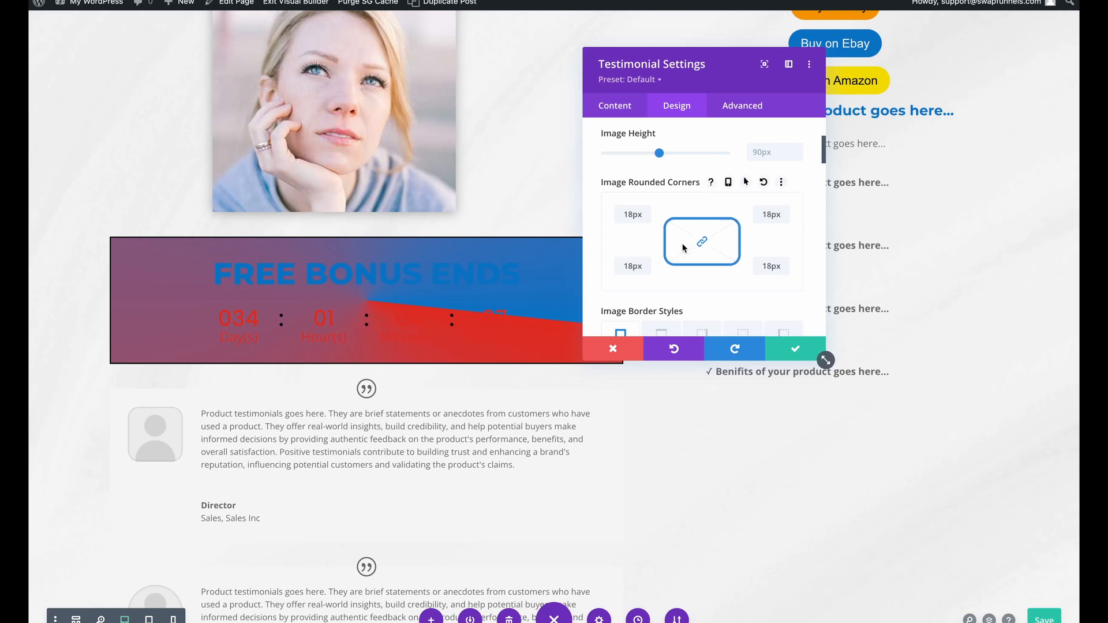
# Step: Give the testimonial image a 3px border in red (#e02b20)
pyautogui.scroll(-2, 683, 247)
pyautogui.scroll(-5, 683, 247)
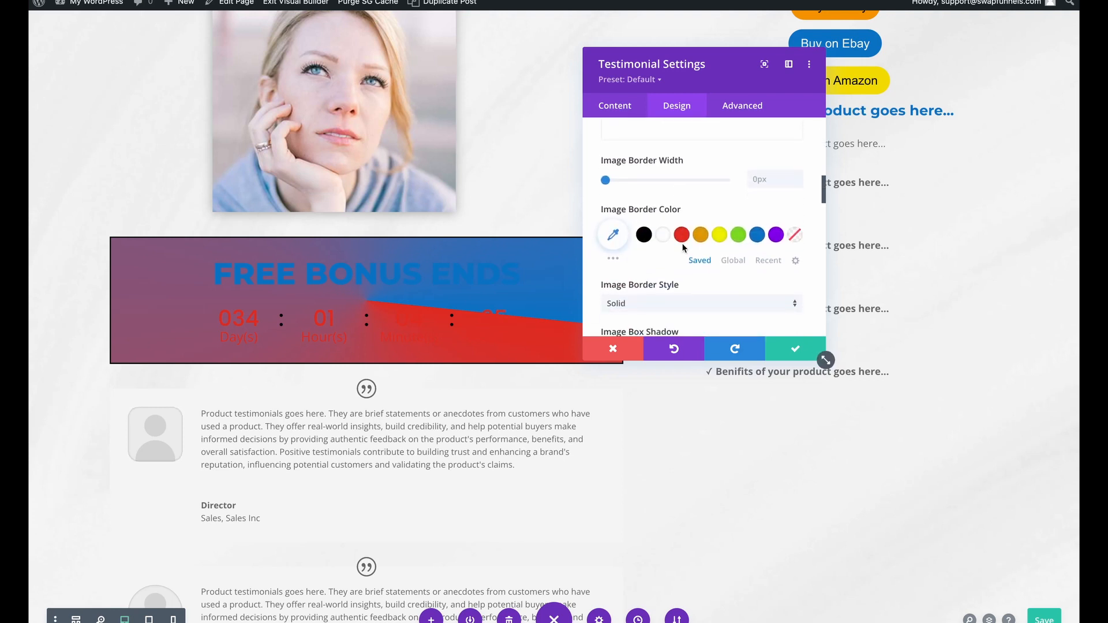
pyautogui.click(648, 234)
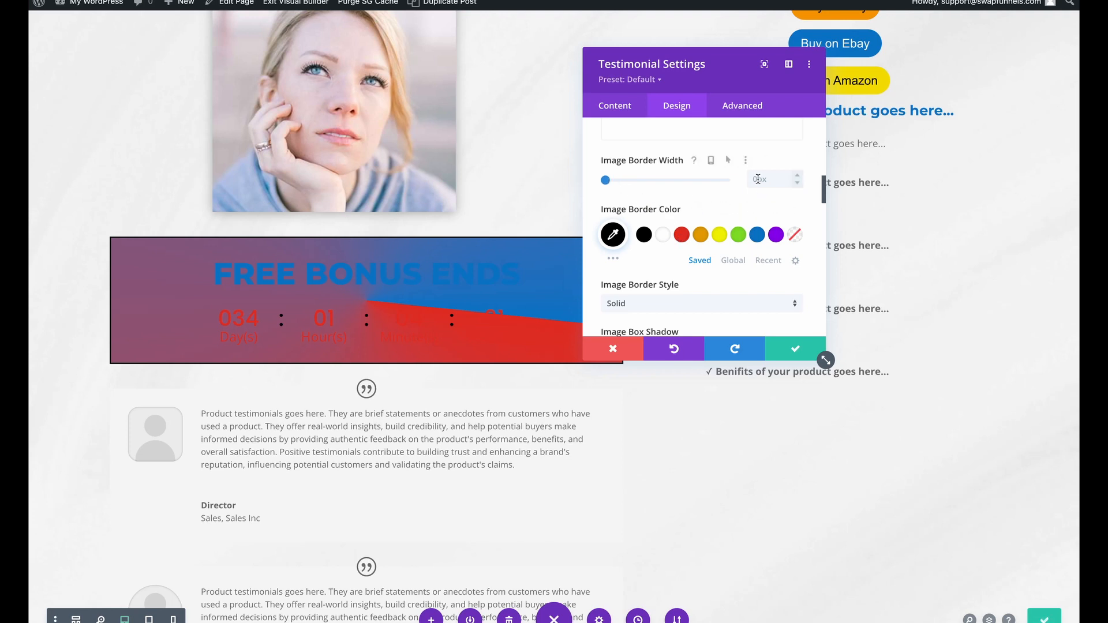
pyautogui.moveTo(609, 182); pyautogui.dragTo(613, 180)
pyautogui.click(683, 236)
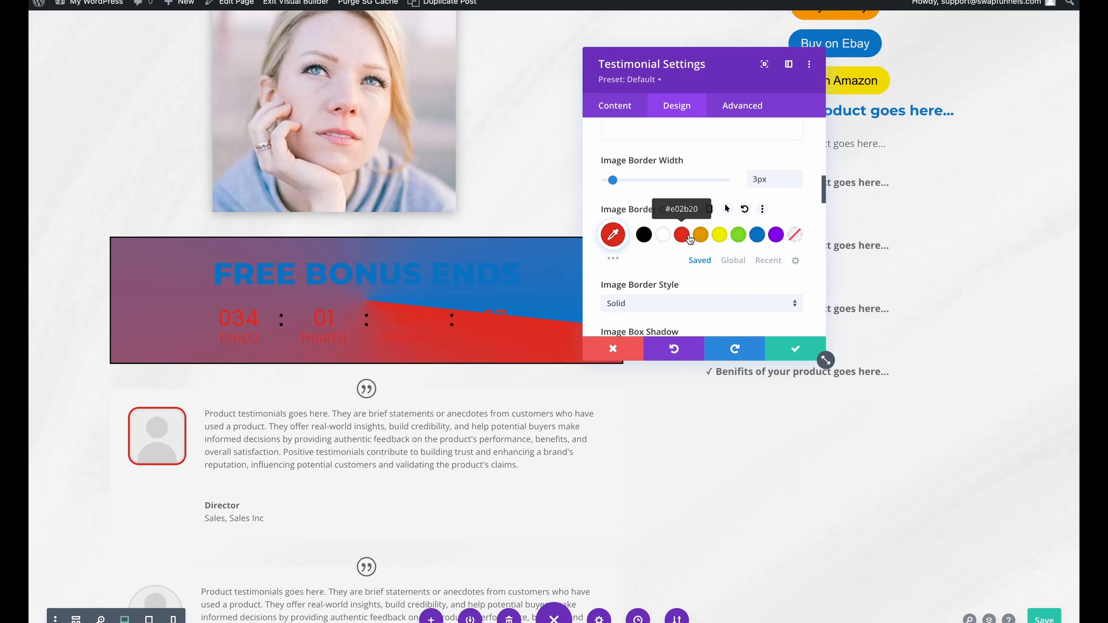
# Step: Try the first box shadow preset on the testimonial image and collapse the image design options
pyautogui.scroll(-4, 689, 238)
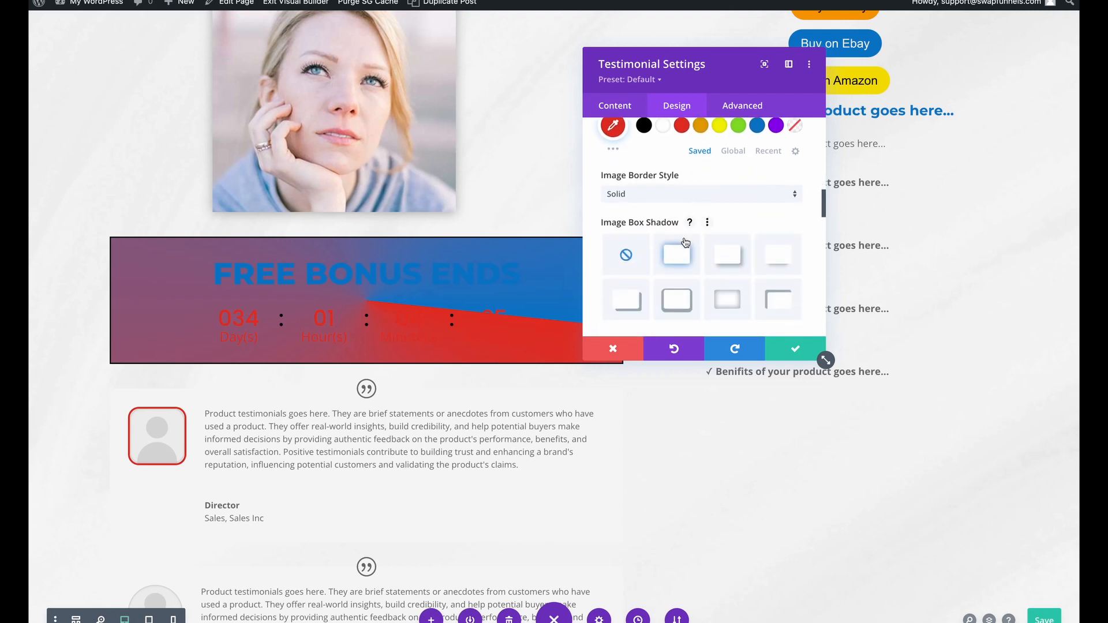
pyautogui.click(682, 253)
pyautogui.scroll(6, 694, 208)
pyautogui.scroll(2, 694, 208)
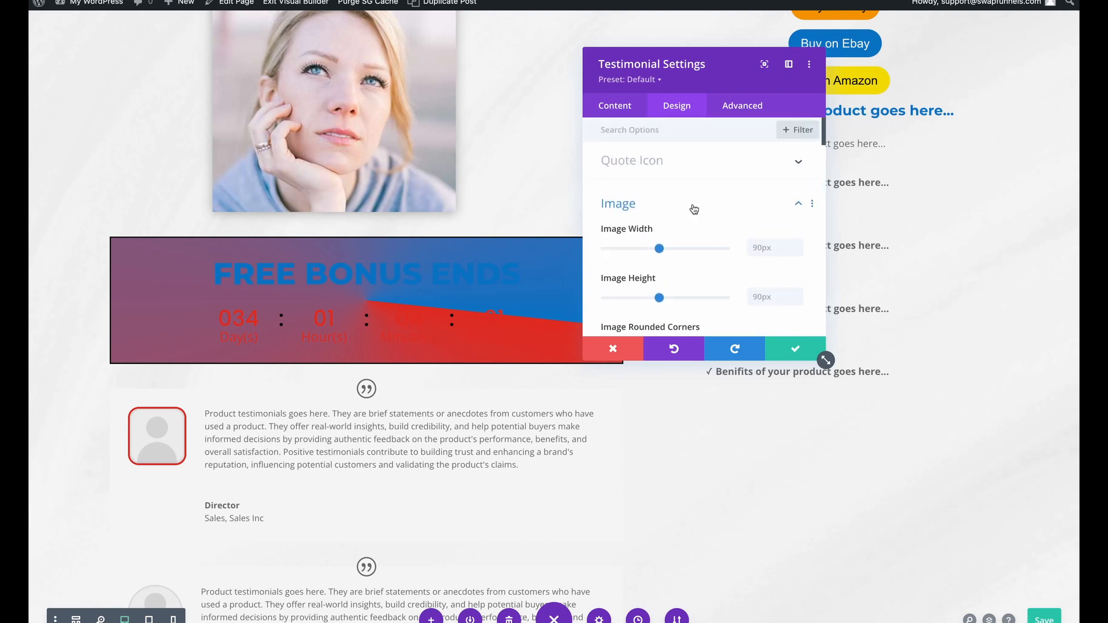
pyautogui.click(687, 211)
# Step: Look through the testimonial's design sections and re-examine the image size, corner, border and shadow options
pyautogui.scroll(-3, 693, 248)
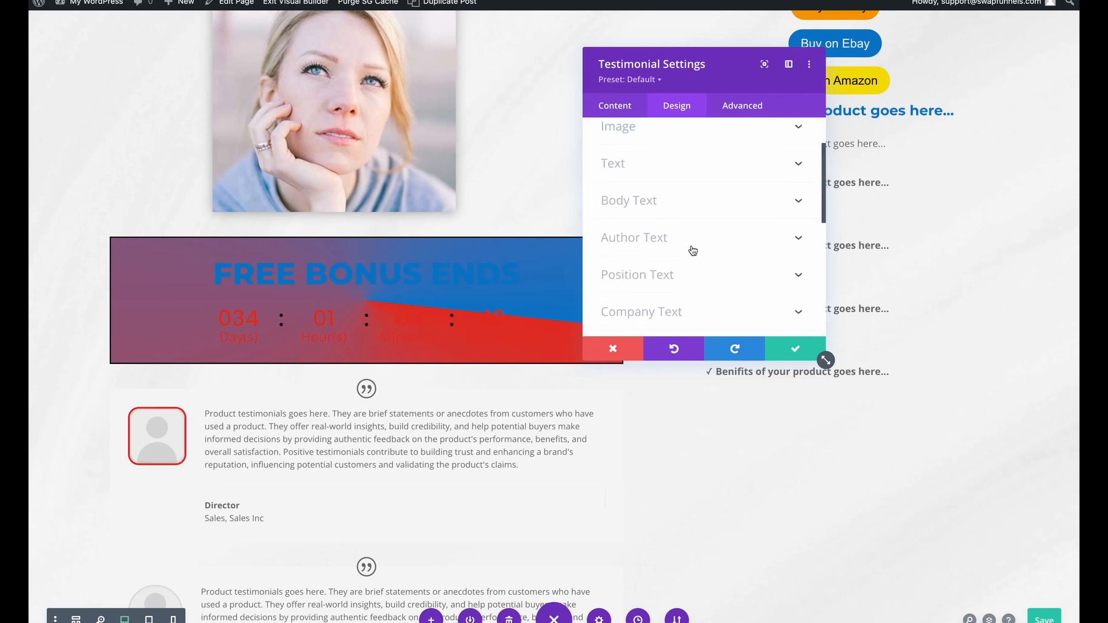
pyautogui.scroll(2, 693, 250)
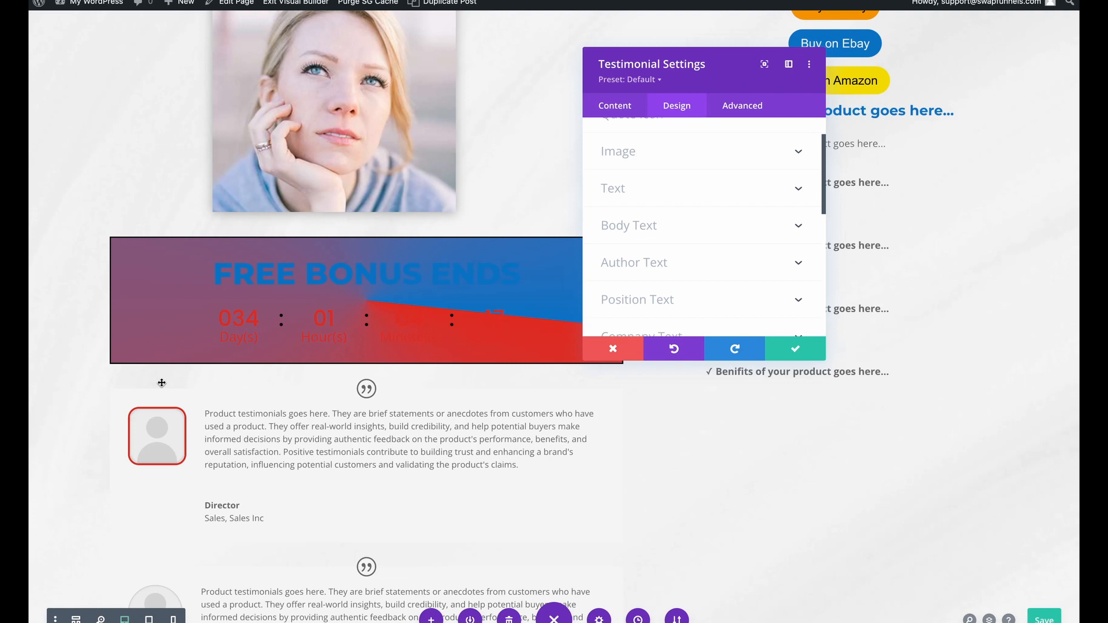
pyautogui.click(128, 407)
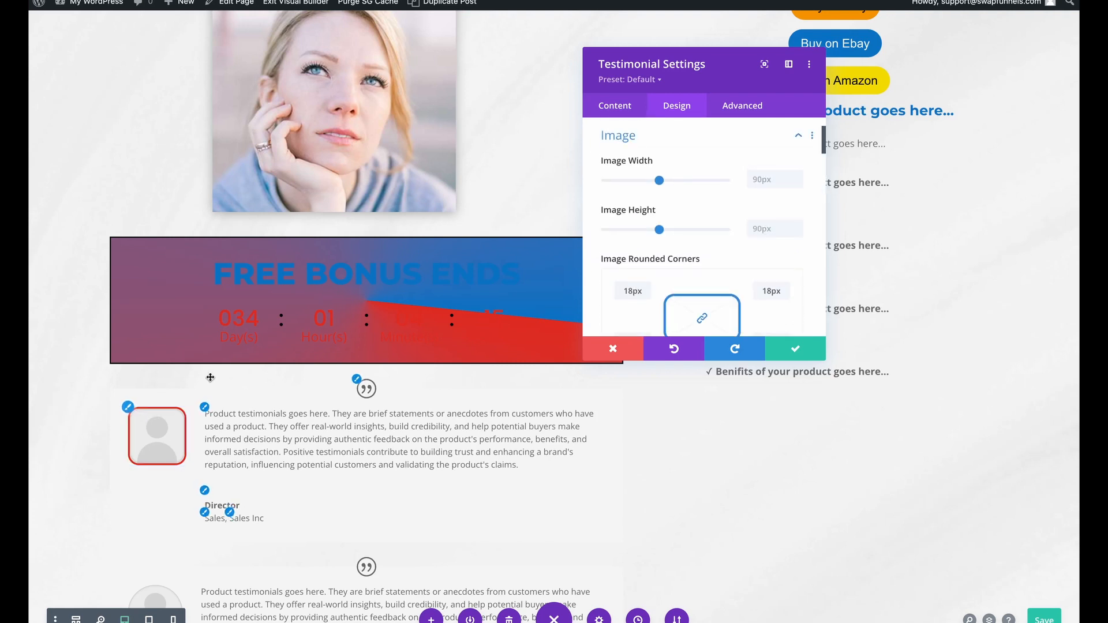
pyautogui.scroll(-10, 640, 254)
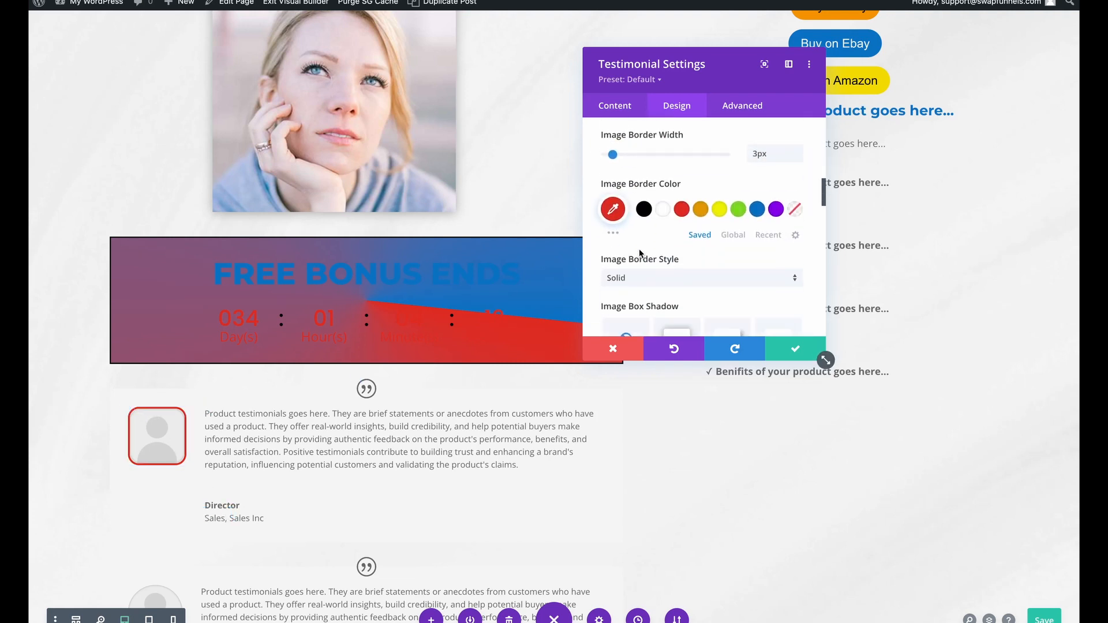
pyautogui.scroll(-3, 638, 249)
pyautogui.scroll(12, 637, 231)
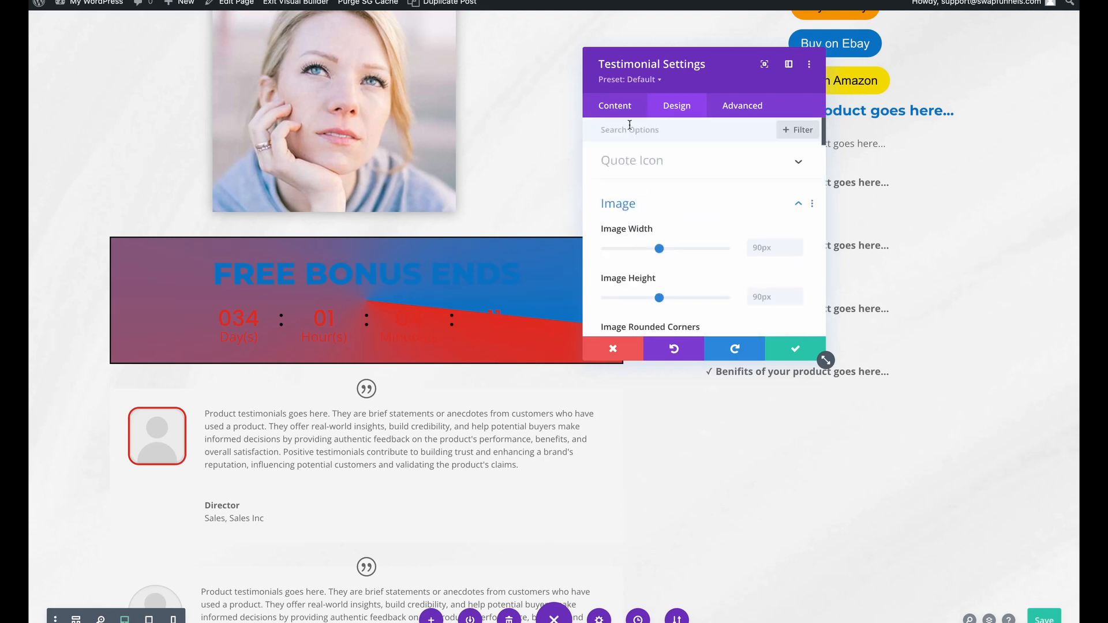
# Step: Replace the first testimonial's placeholder image with the portrait-square-10.jpg photo from the media library
pyautogui.click(618, 106)
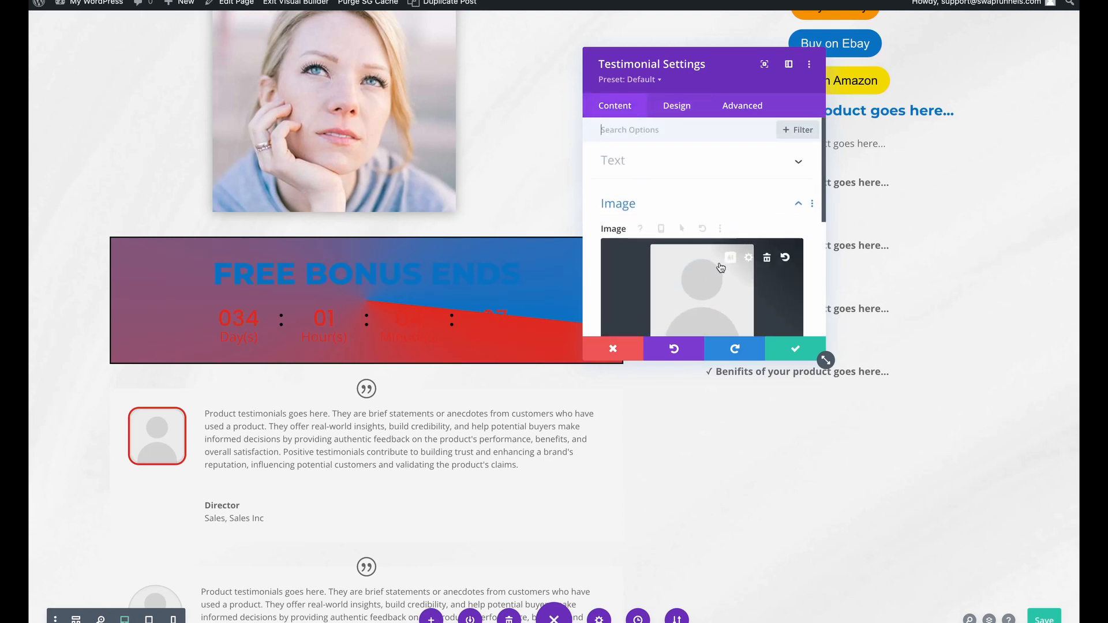
pyautogui.scroll(-1, 730, 260)
pyautogui.click(750, 228)
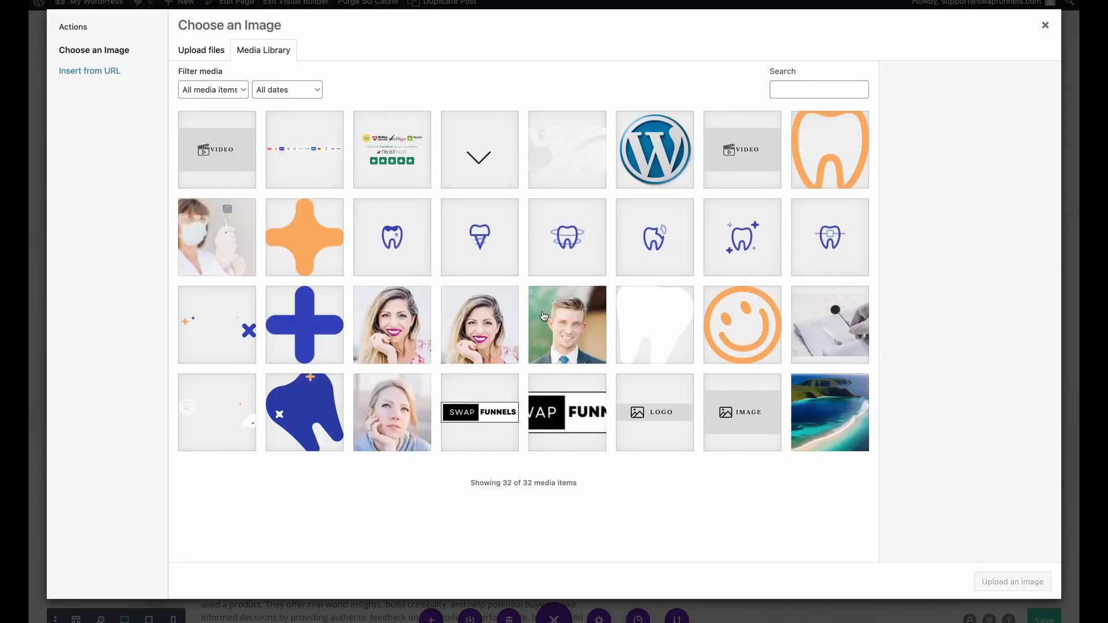
pyautogui.click(568, 330)
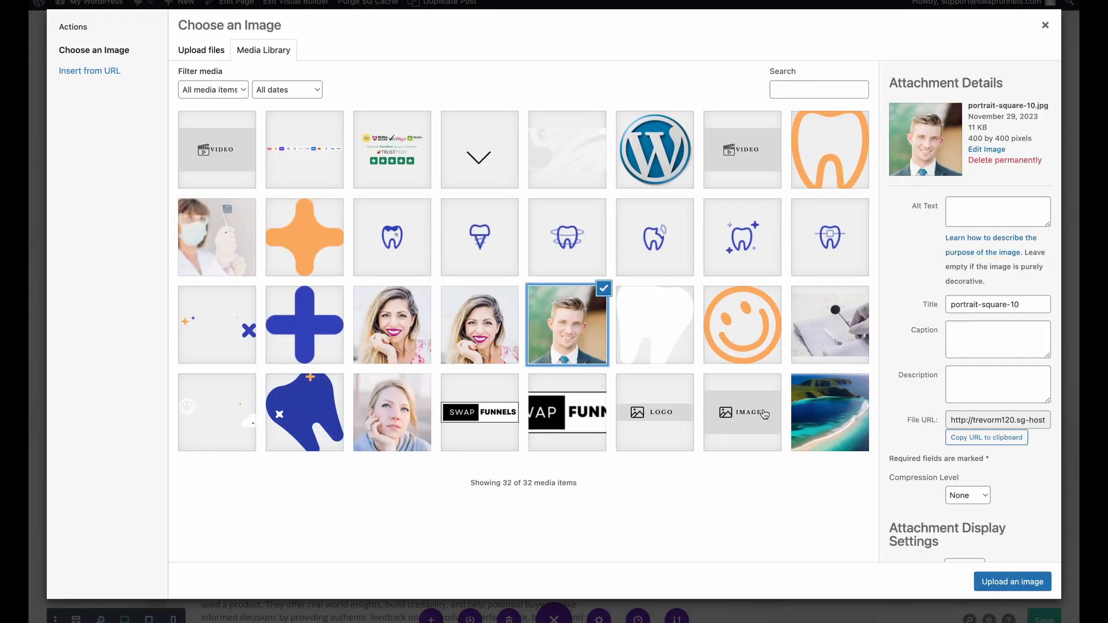
pyautogui.click(993, 576)
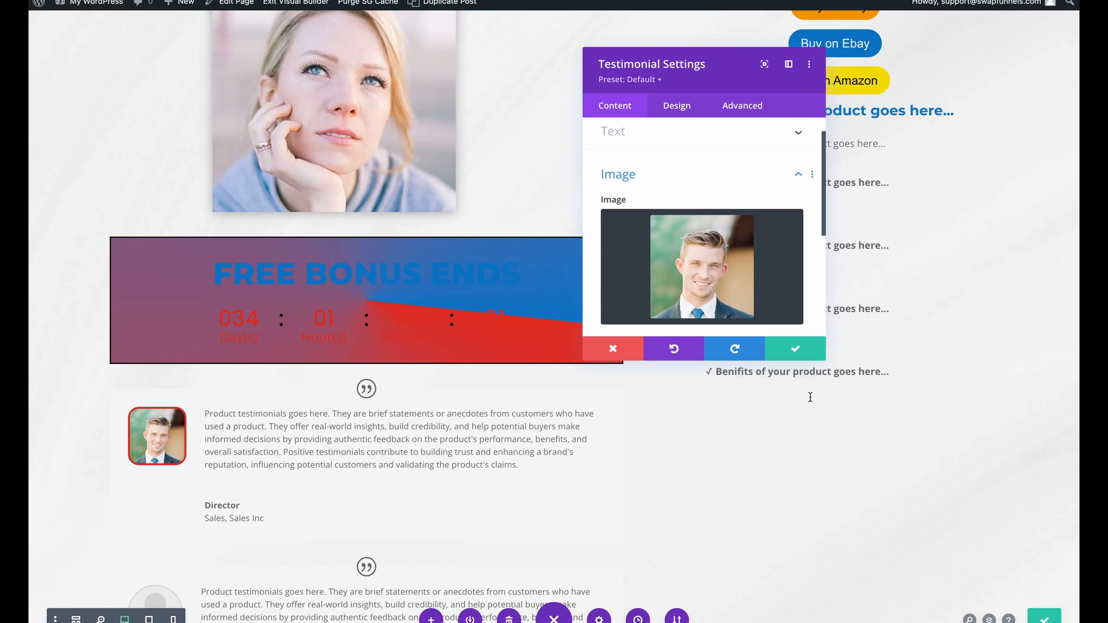
pyautogui.moveTo(729, 228)
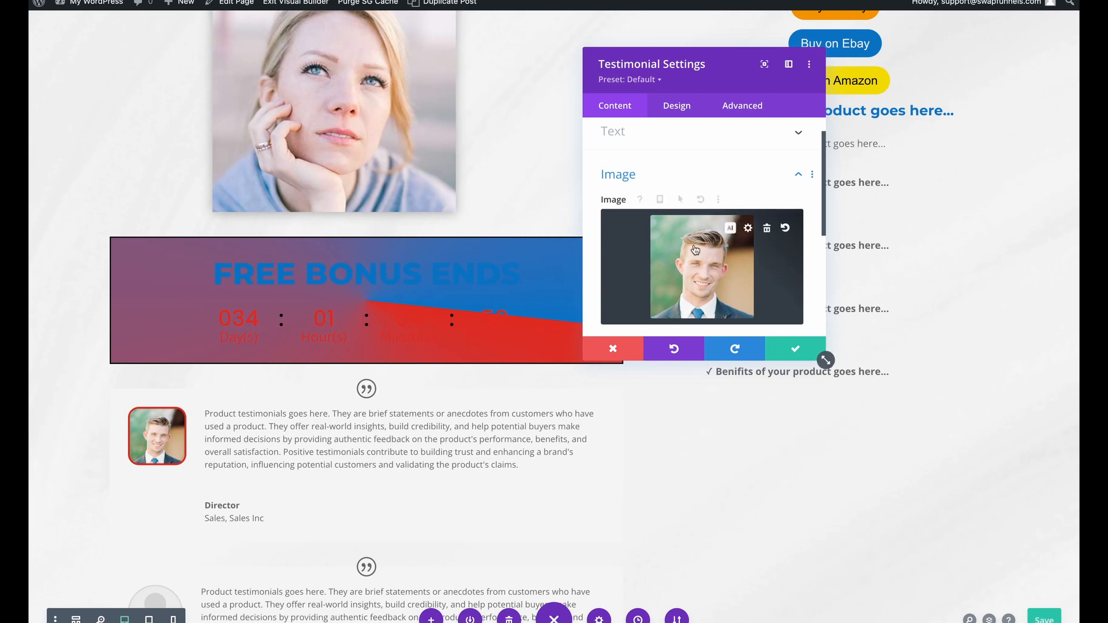
pyautogui.click(713, 173)
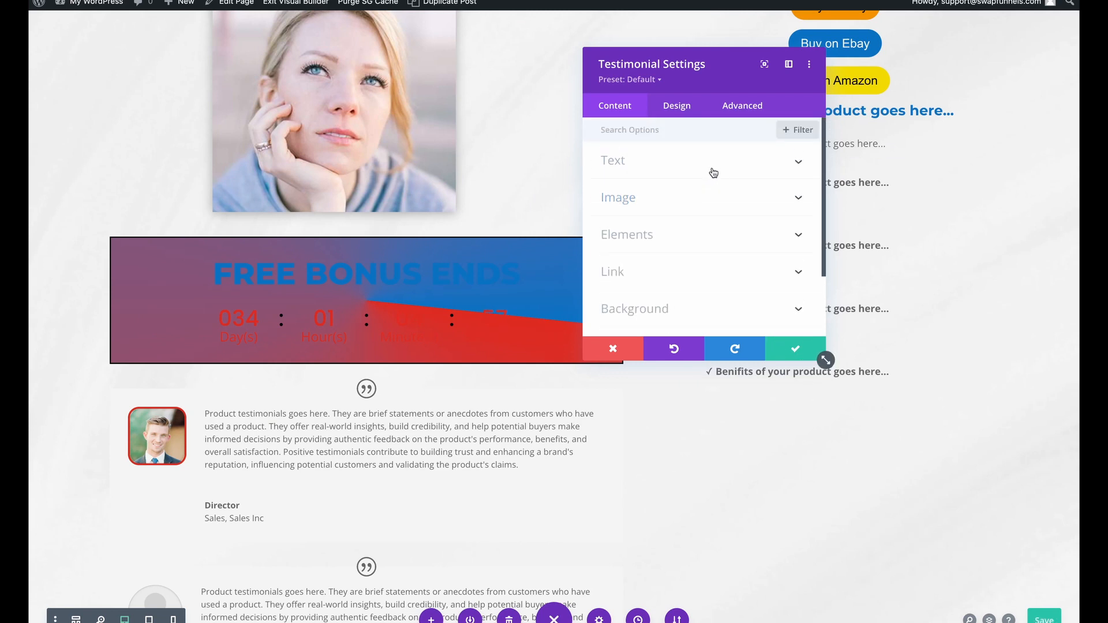
# Step: Replace the first testimonial's body text with "This product is so awesome!" and save the module
pyautogui.click(730, 171)
pyautogui.scroll(-5, 730, 171)
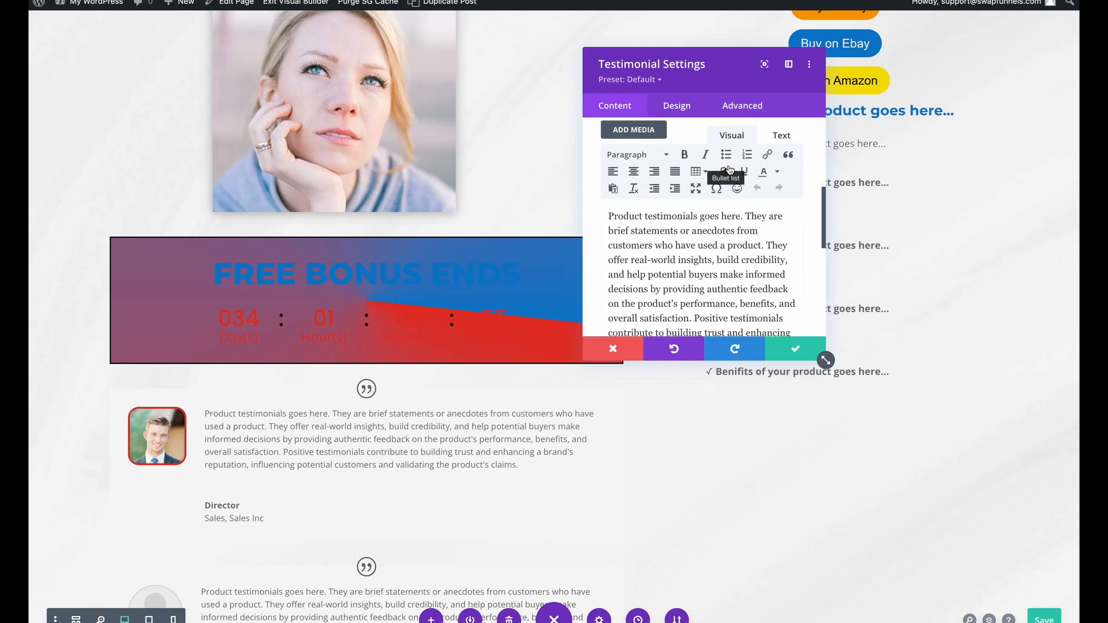
pyautogui.tripleClick(695, 219)
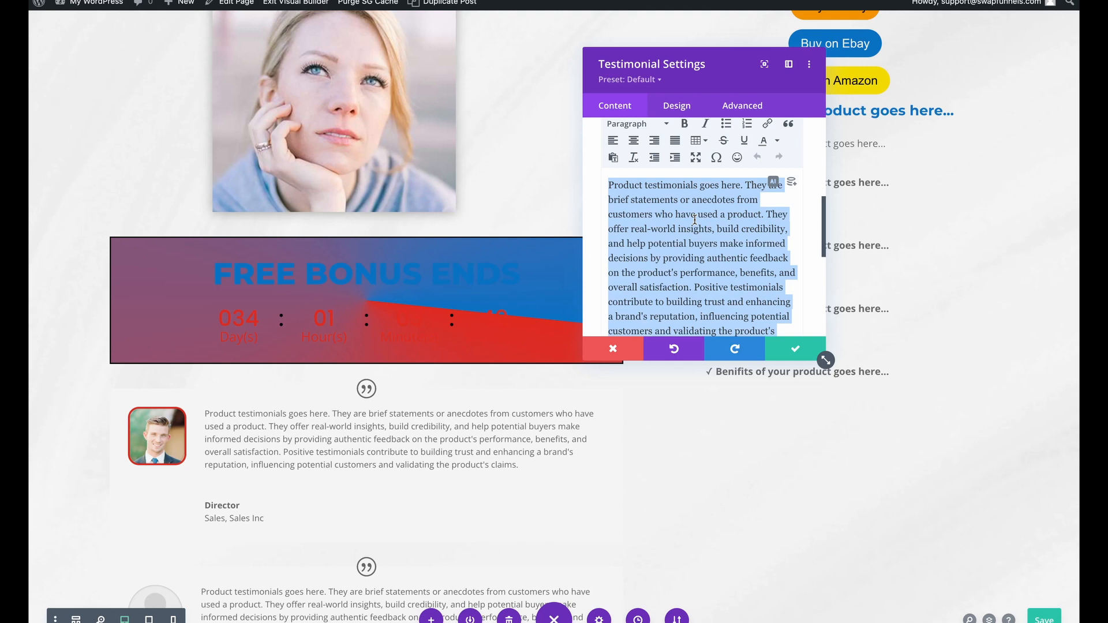
pyautogui.write('This product is so awesome!')
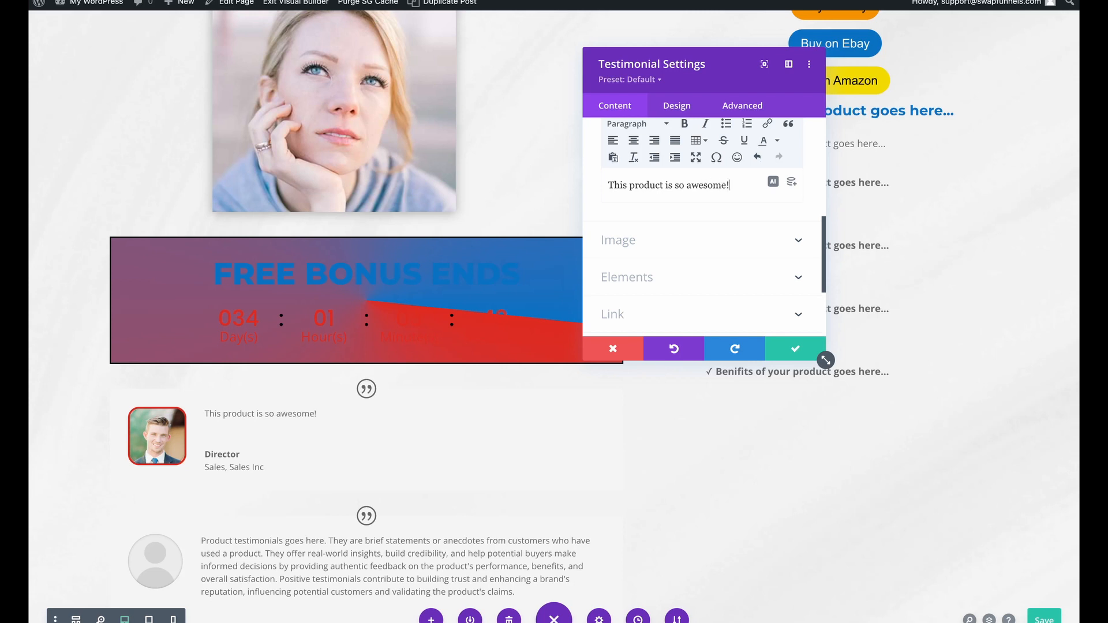
pyautogui.click(786, 357)
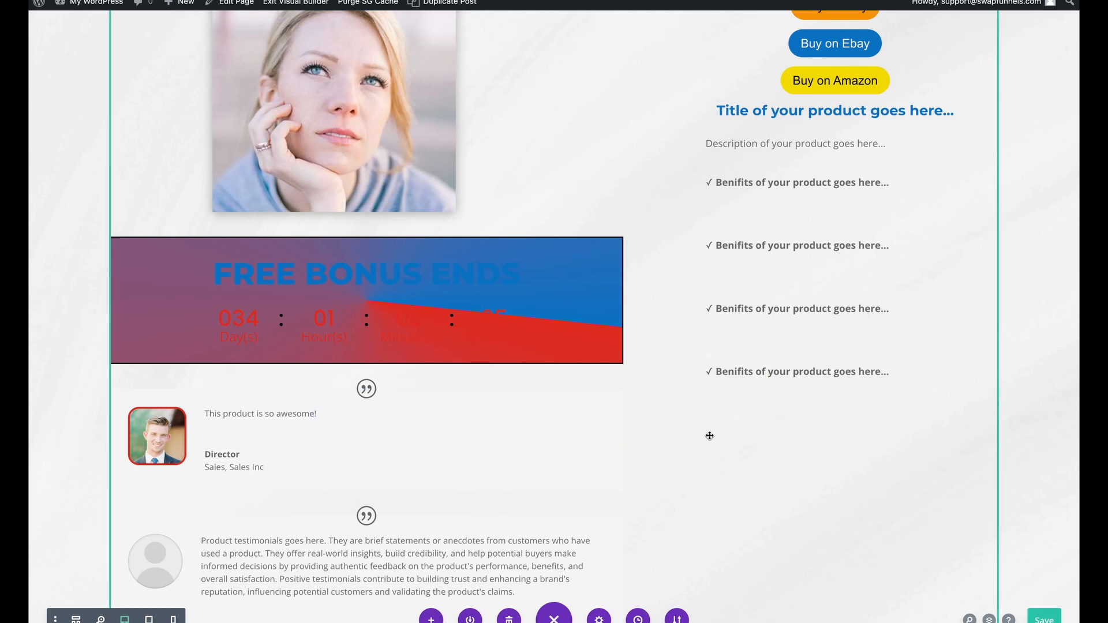
# Step: Delete the background image of the page's main section in its background settings
pyautogui.scroll(15, 710, 435)
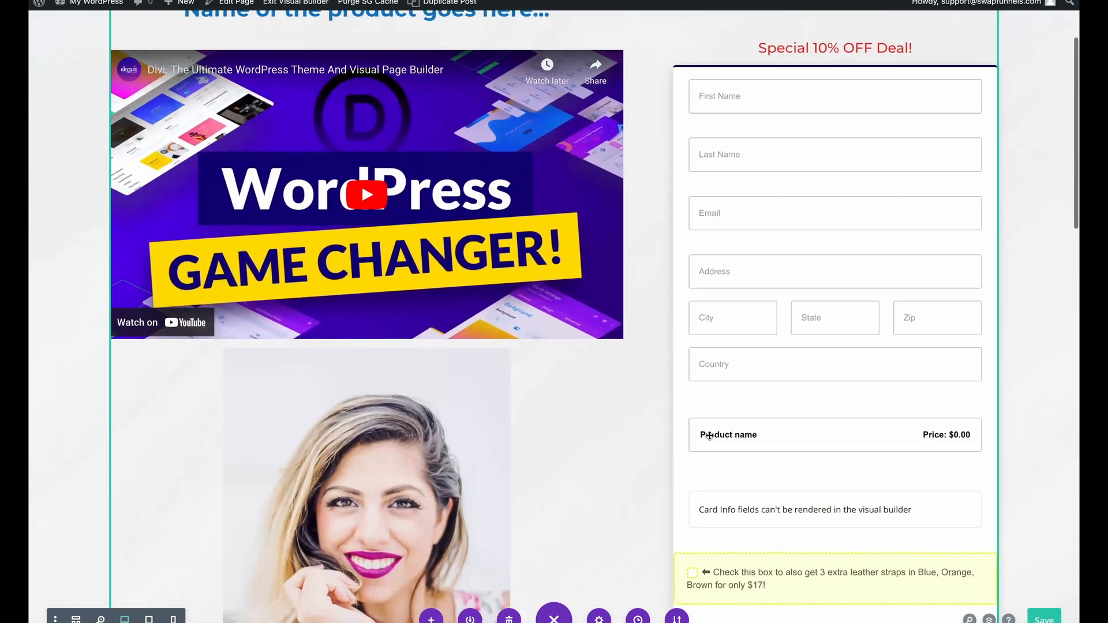
pyautogui.scroll(3, 710, 435)
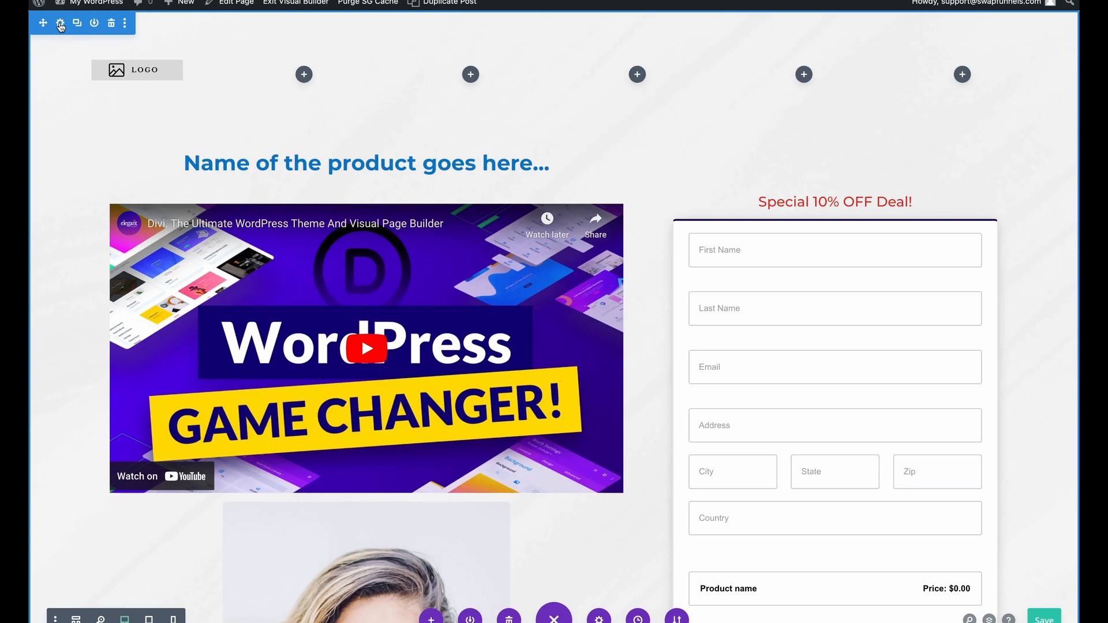
pyautogui.click(60, 26)
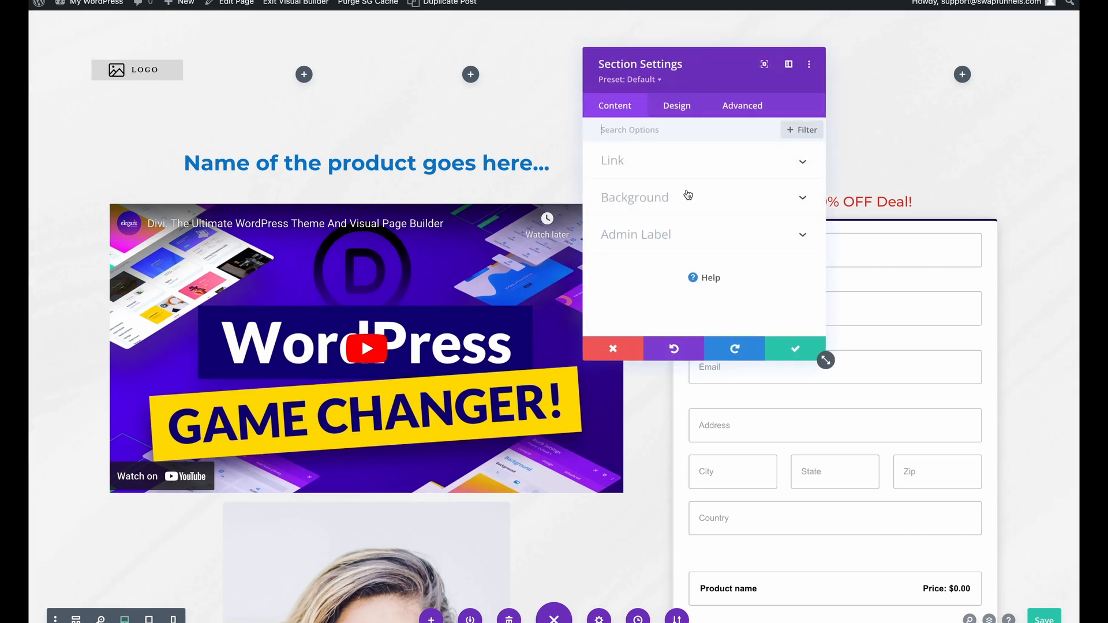
pyautogui.click(685, 195)
pyautogui.click(687, 190)
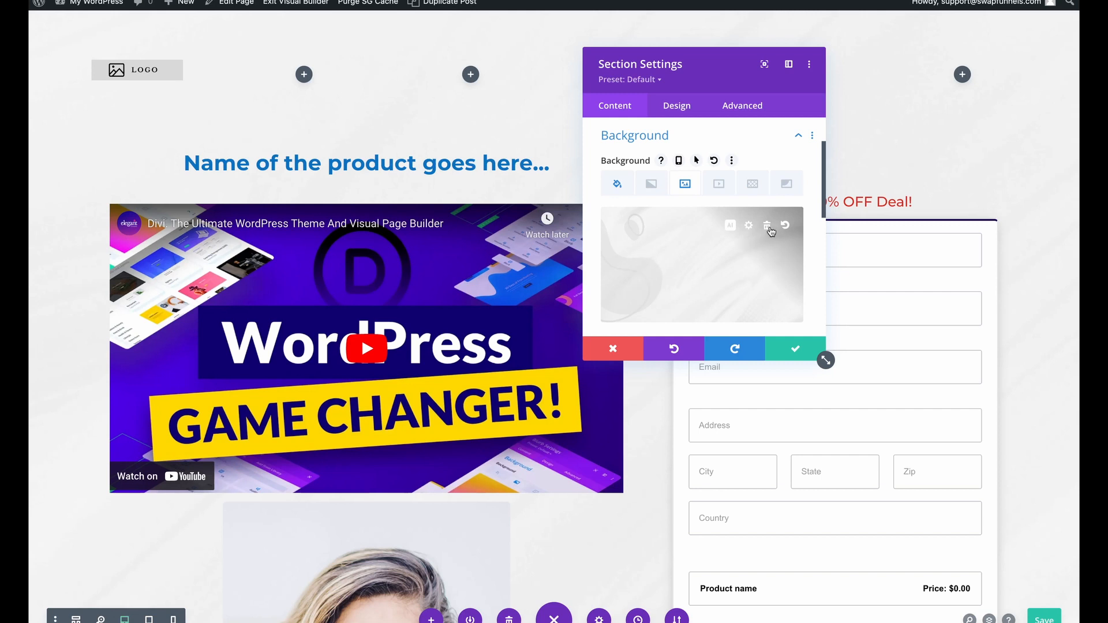
pyautogui.click(767, 226)
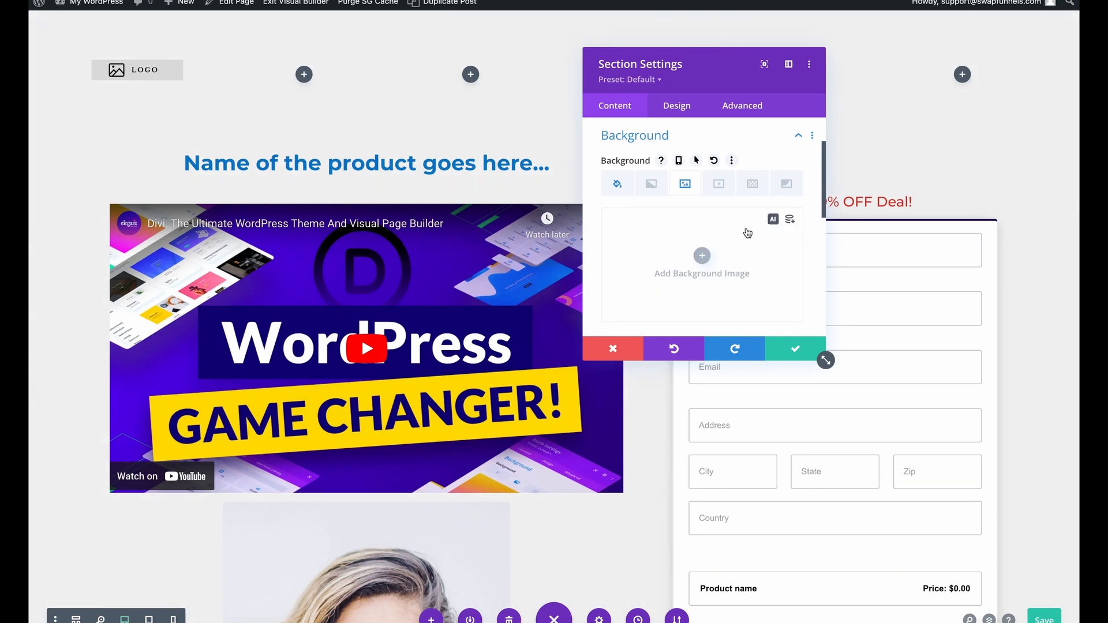
# Step: Try a background gradient on the section with its first stop set to white (#ffffff), and check it down the page
pyautogui.click(654, 186)
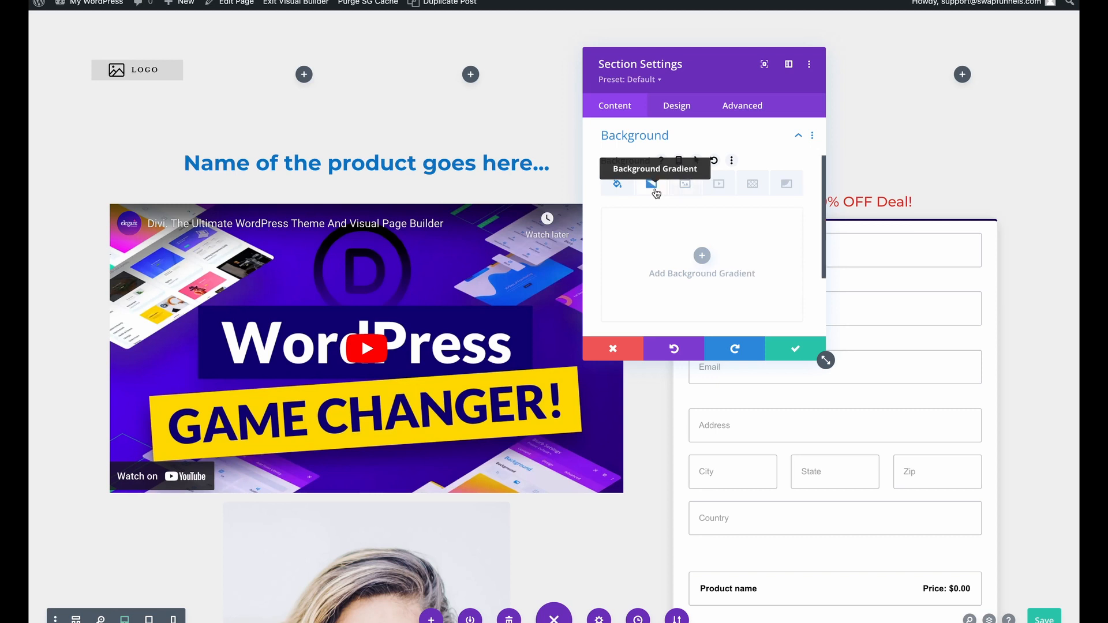
pyautogui.click(703, 256)
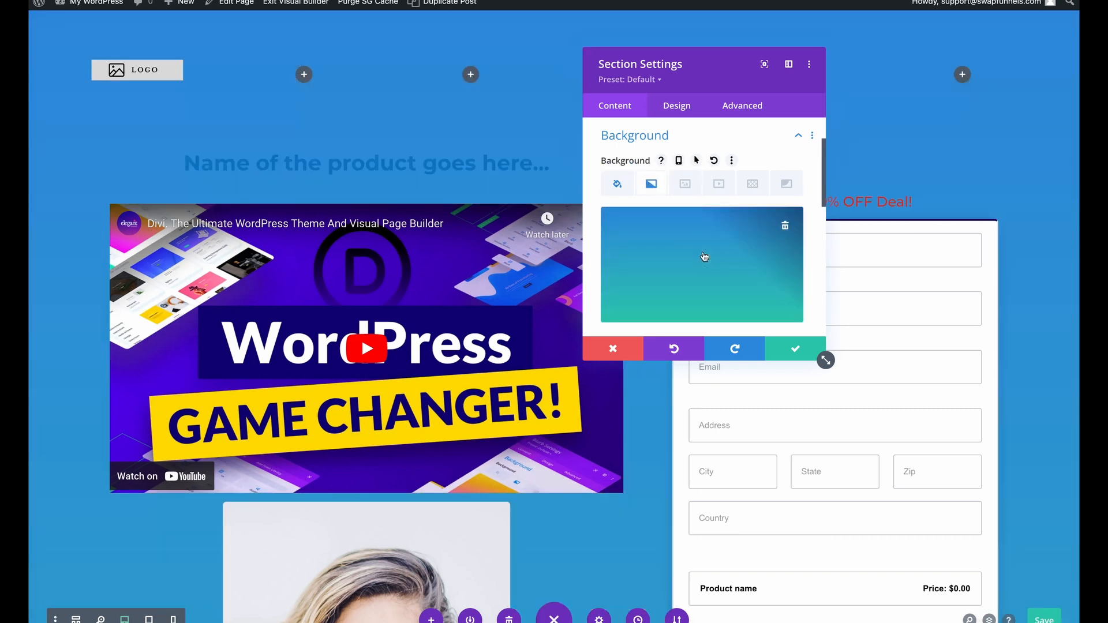
pyautogui.scroll(-2, 704, 256)
pyautogui.scroll(-1, 705, 256)
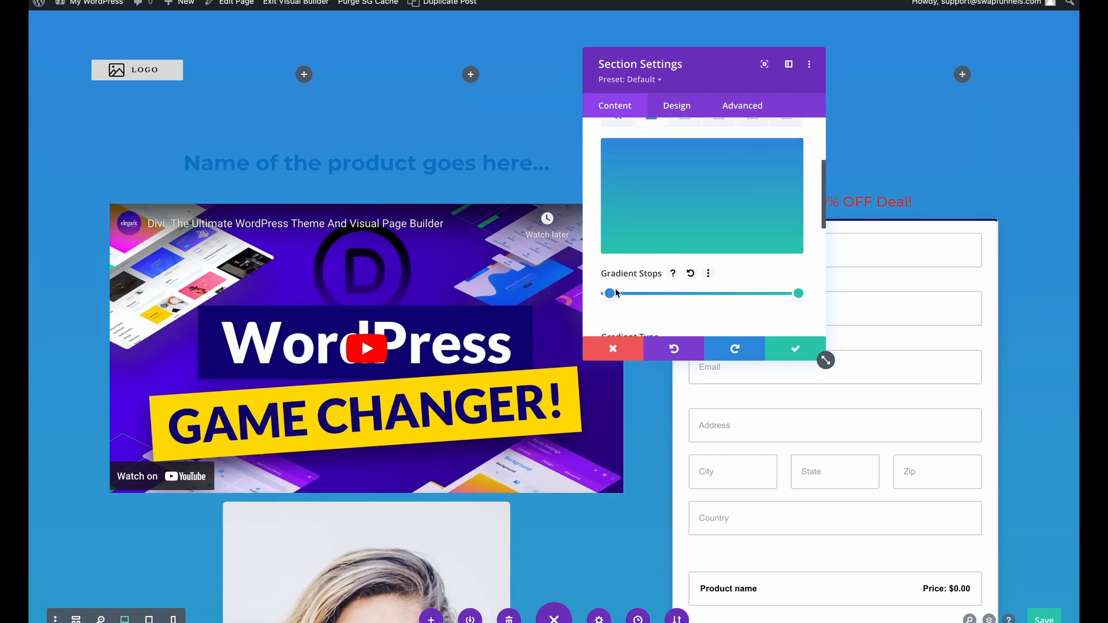
pyautogui.scroll(-2, 617, 293)
pyautogui.click(610, 227)
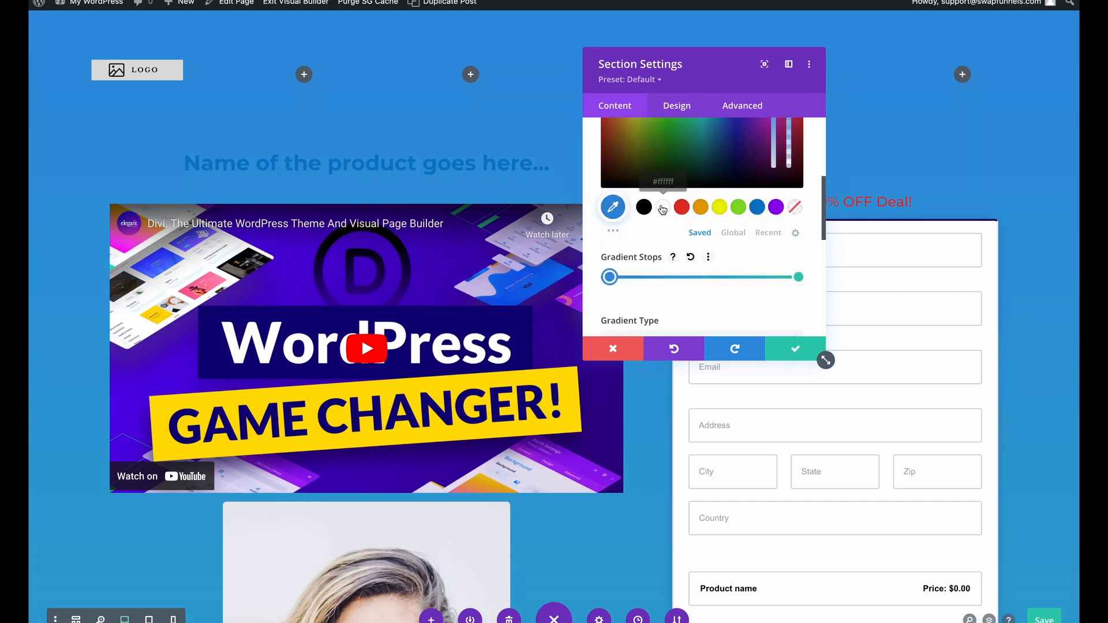
pyautogui.click(663, 207)
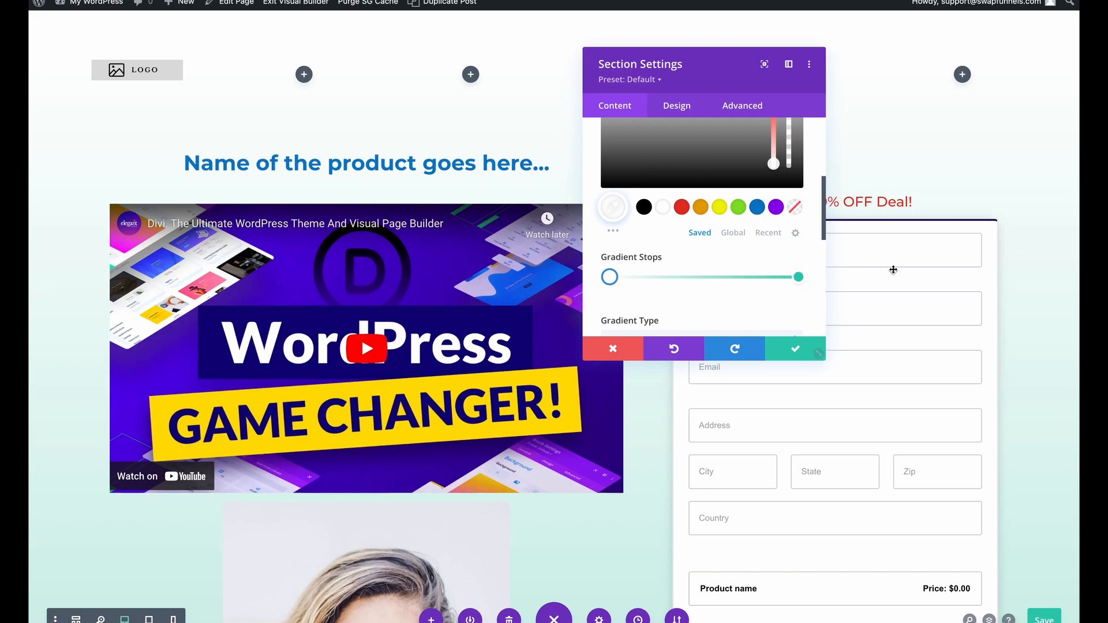
pyautogui.scroll(-6, 895, 269)
pyautogui.scroll(-10, 895, 271)
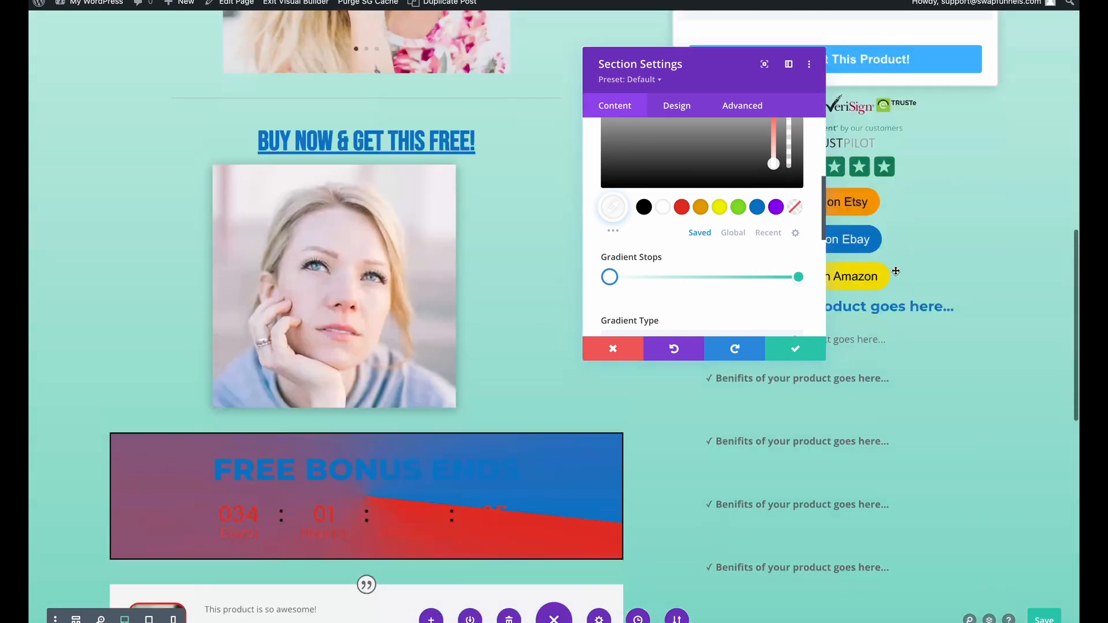
pyautogui.scroll(20, 896, 270)
pyautogui.scroll(3, 748, 285)
pyautogui.scroll(-1, 751, 277)
# Step: Remove the section's background gradient and its gray background color
pyautogui.click(638, 192)
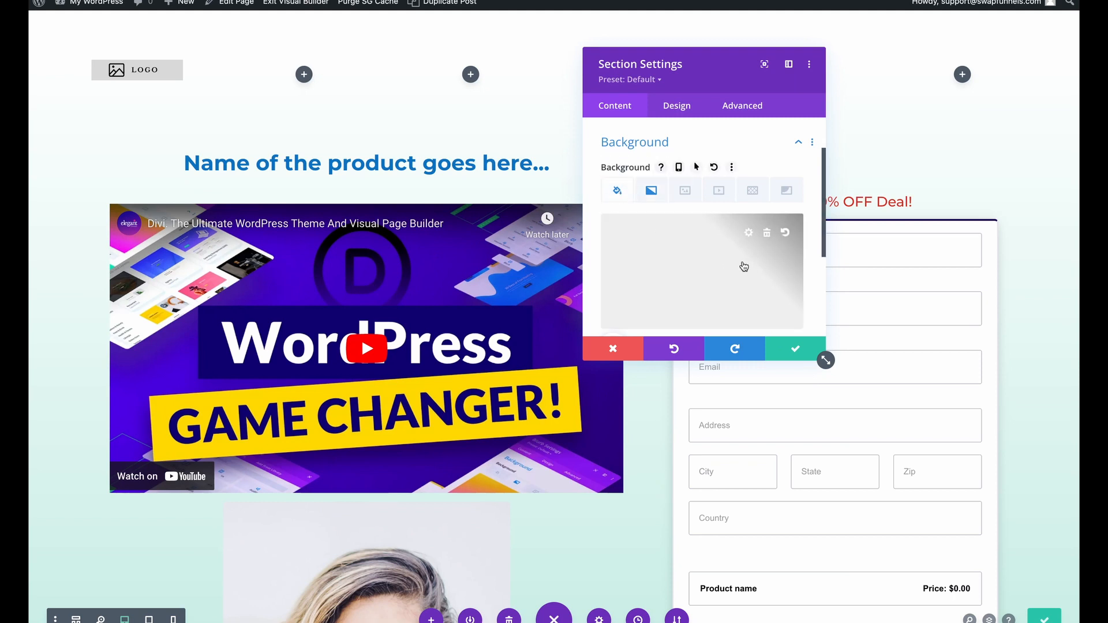
pyautogui.click(651, 191)
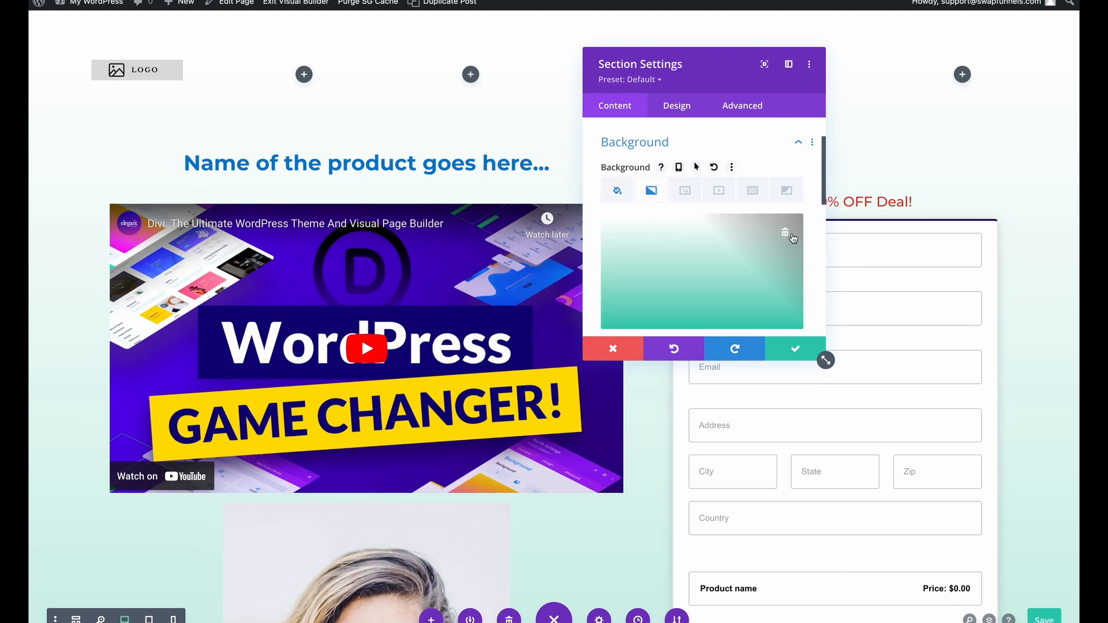
pyautogui.click(794, 237)
pyautogui.click(629, 193)
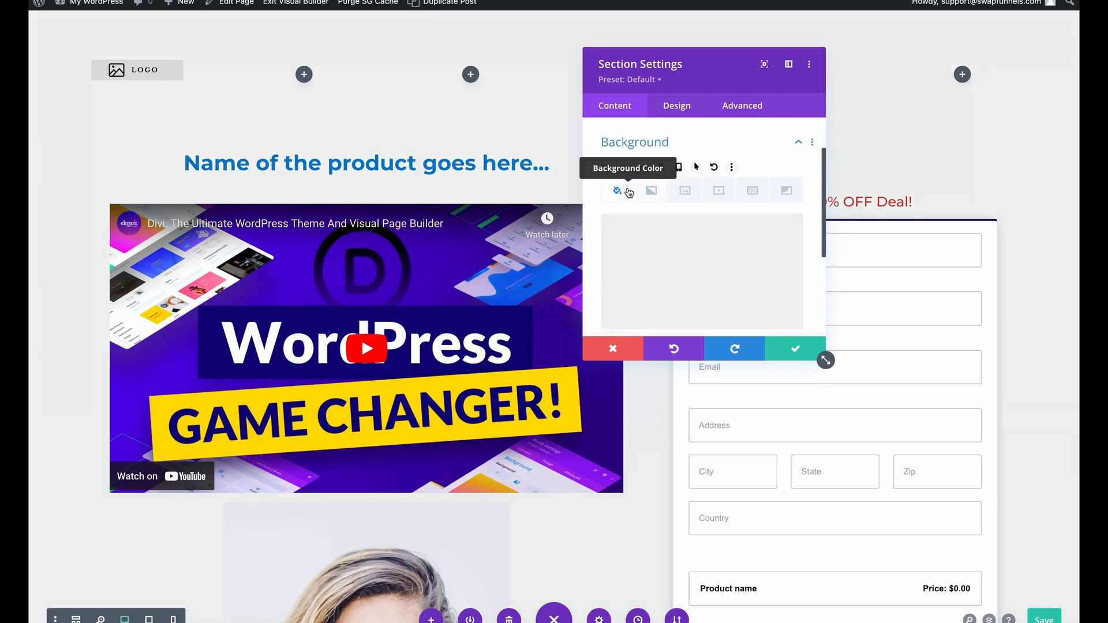
pyautogui.click(771, 236)
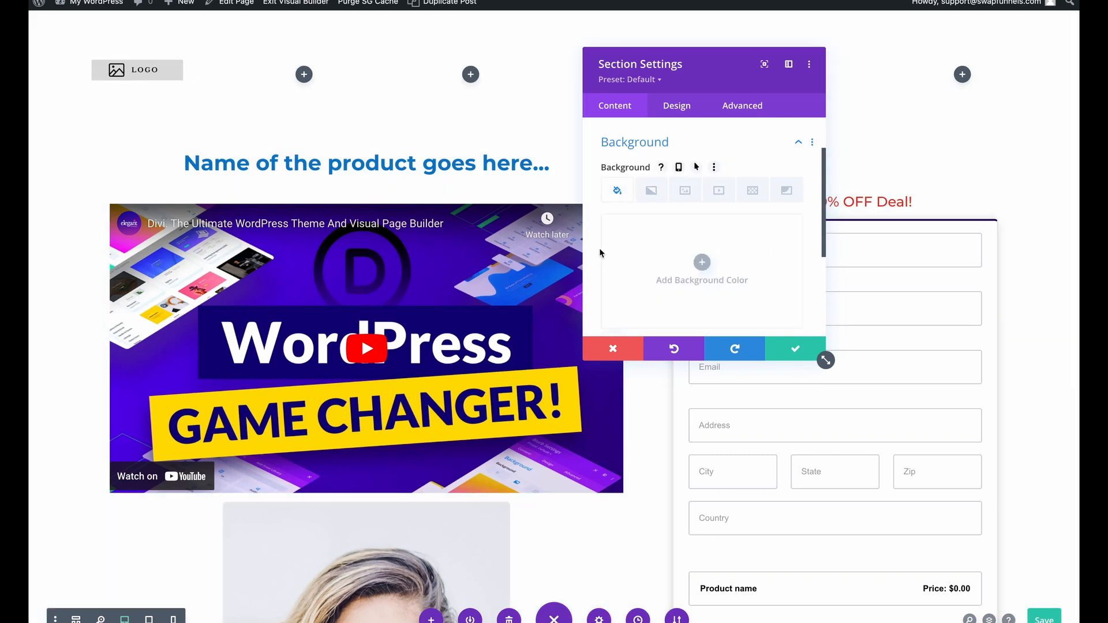
# Step: Try the tropical coastline photo from the media library as the section's background image and remove it
pyautogui.click(686, 191)
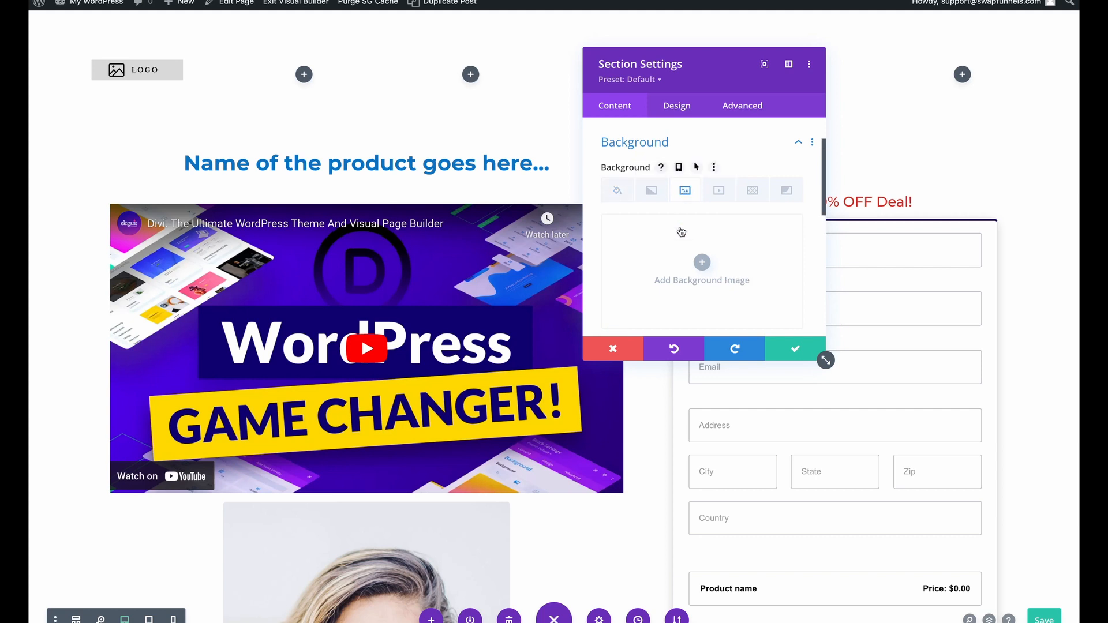
pyautogui.click(702, 264)
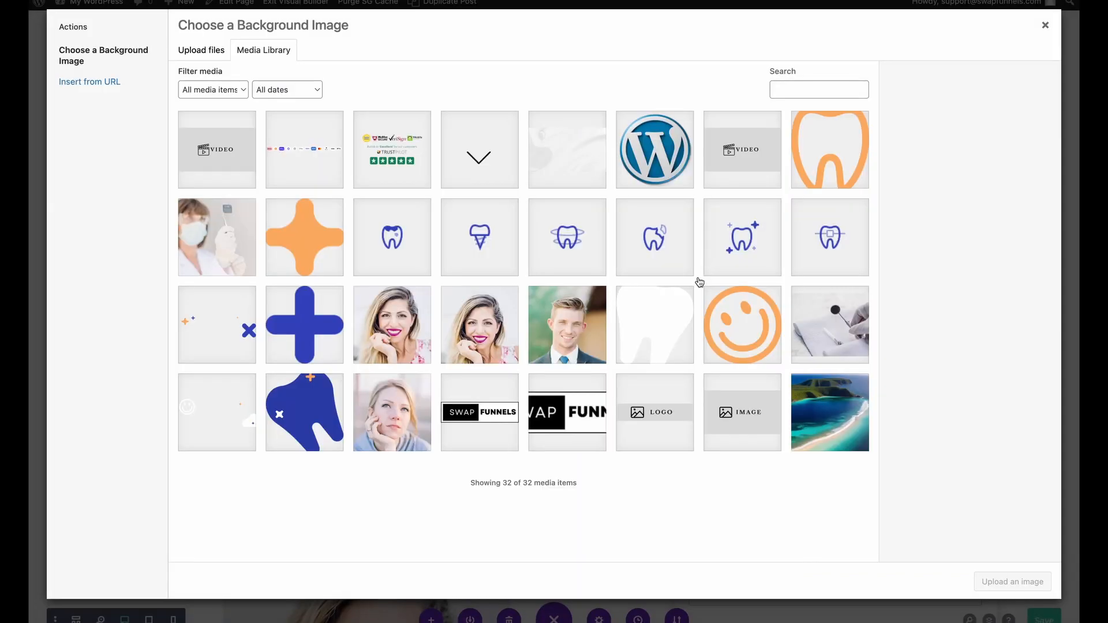
pyautogui.click(832, 412)
pyautogui.click(1004, 582)
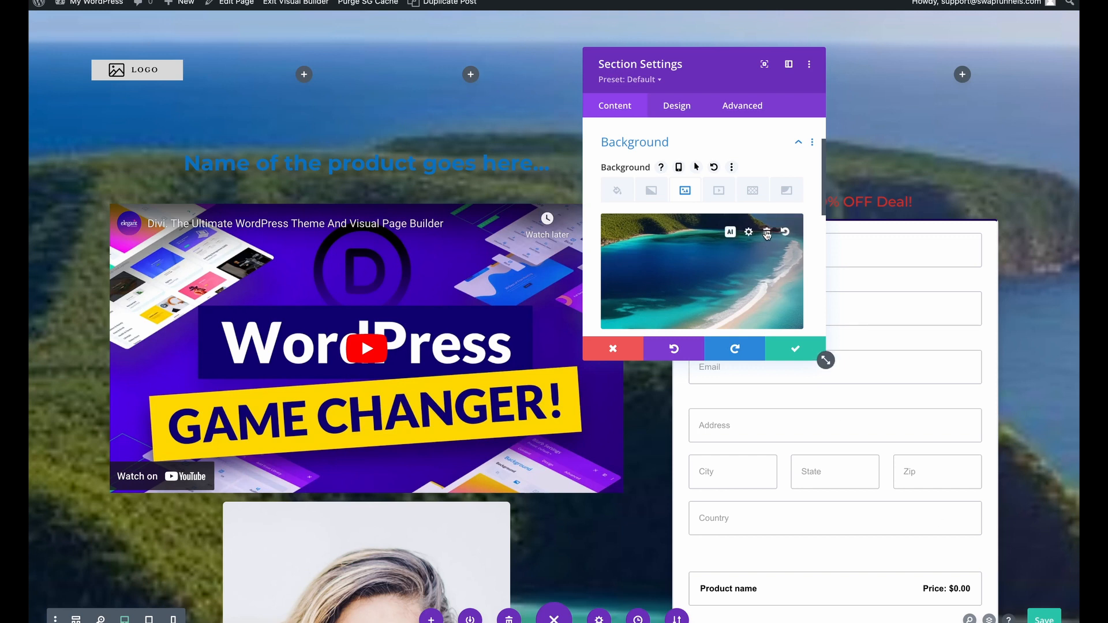
pyautogui.click(767, 232)
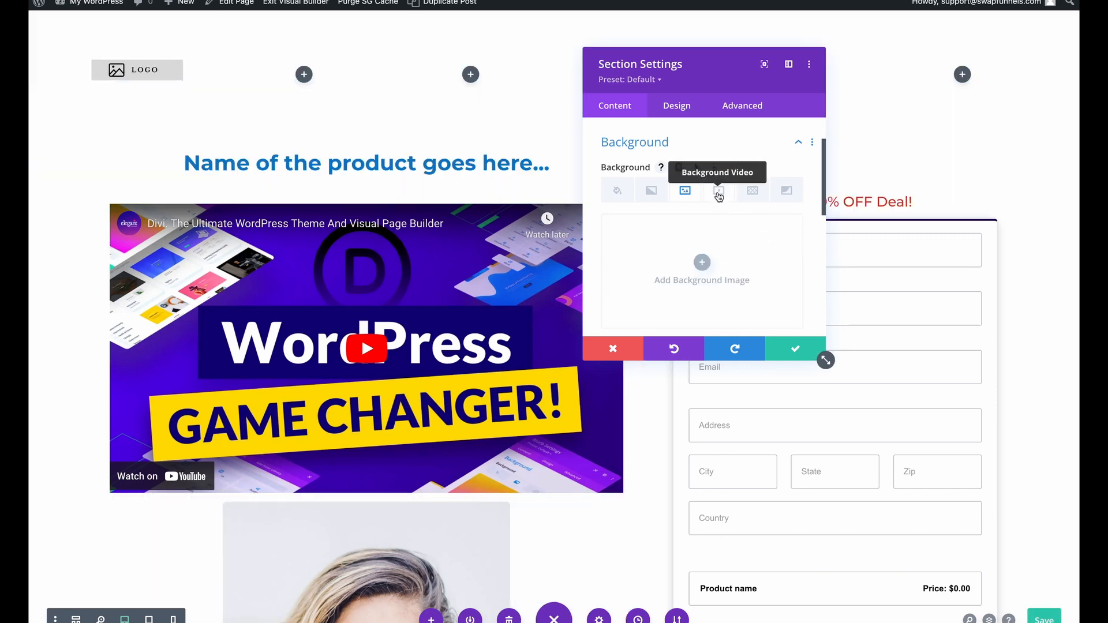
# Step: Try the Tufted background pattern on the section and remove it
pyautogui.click(752, 193)
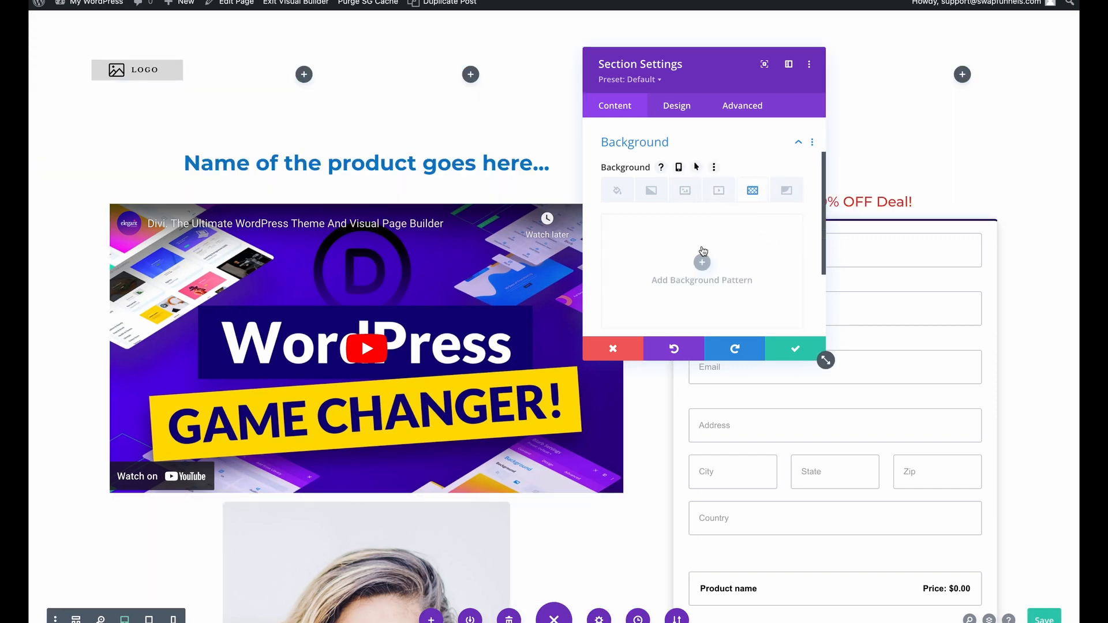
pyautogui.click(702, 262)
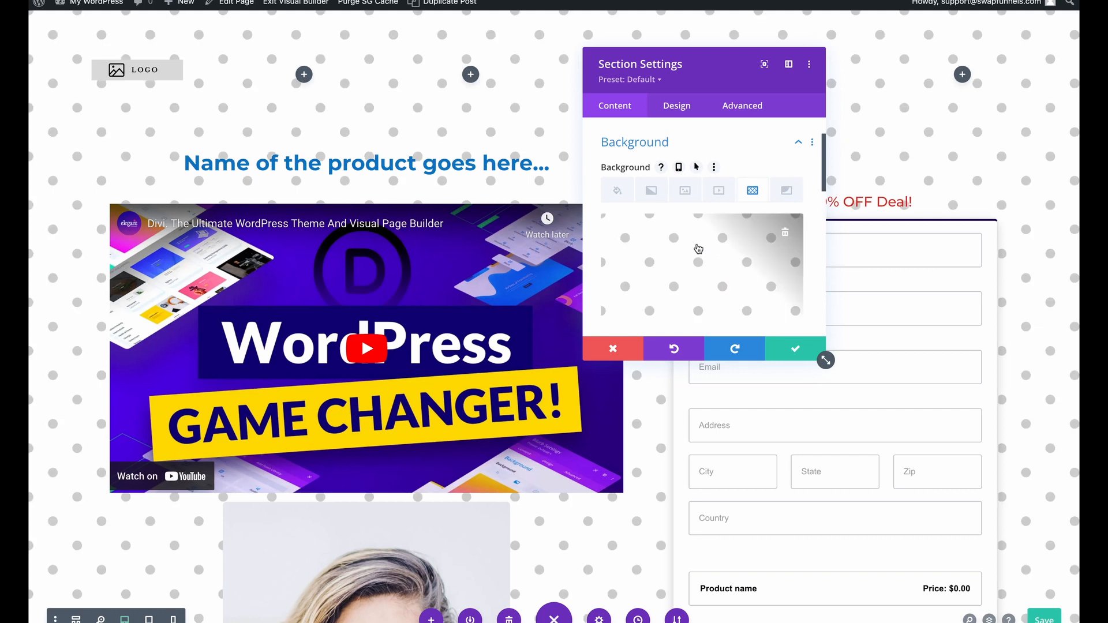
pyautogui.scroll(-3, 698, 249)
pyautogui.click(697, 226)
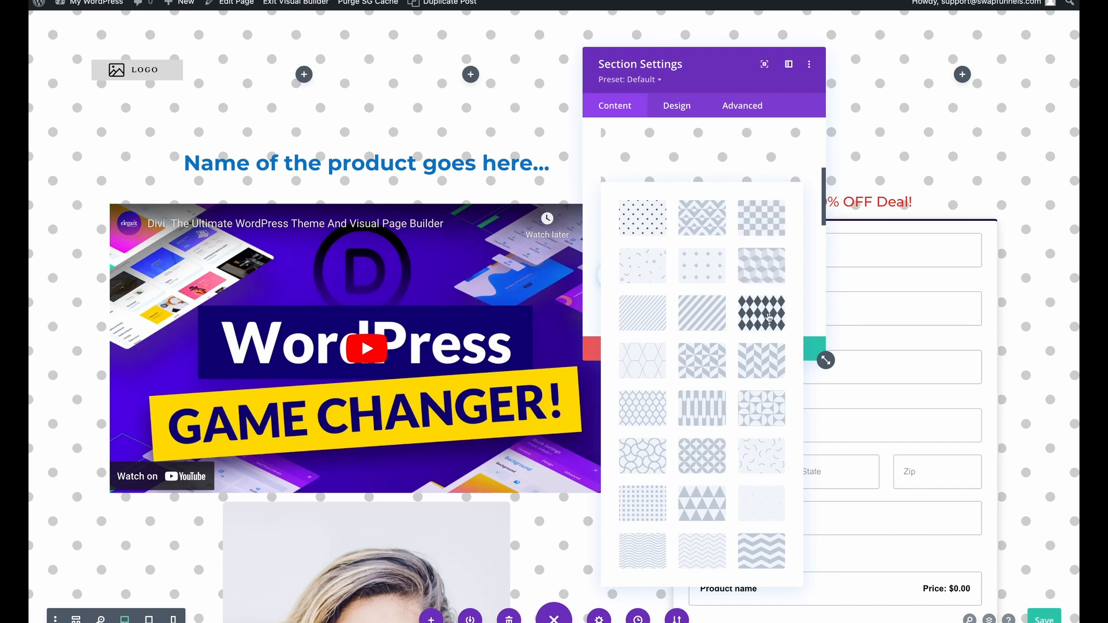
pyautogui.click(758, 502)
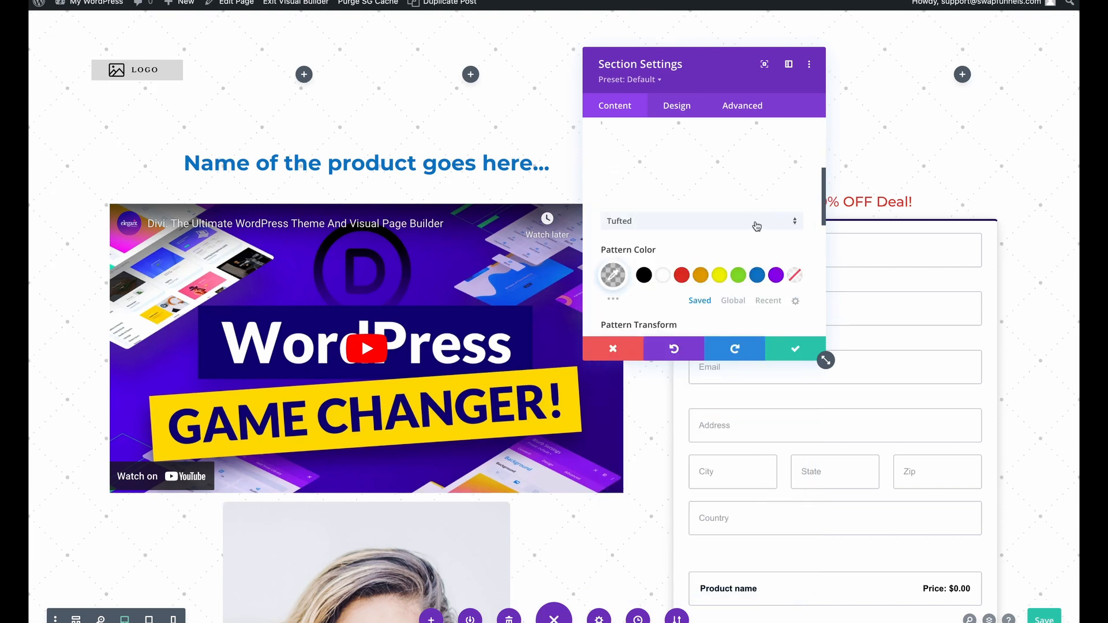
pyautogui.scroll(5, 757, 226)
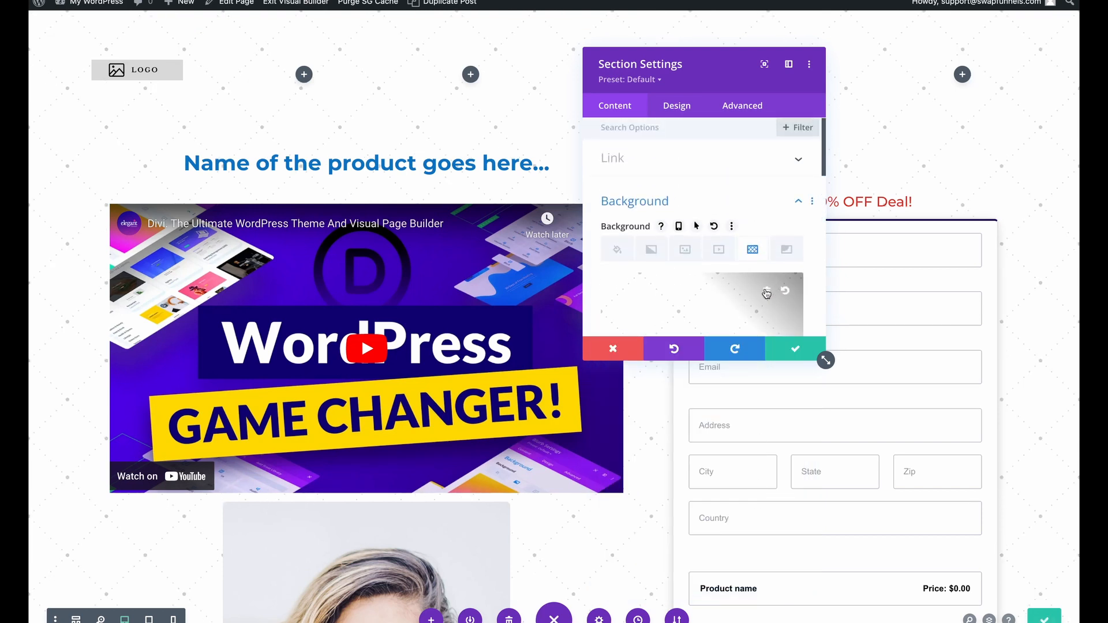
pyautogui.click(767, 292)
# Step: Check the background mask option and set the section's background color to white
pyautogui.click(788, 254)
pyautogui.scroll(-2, 718, 287)
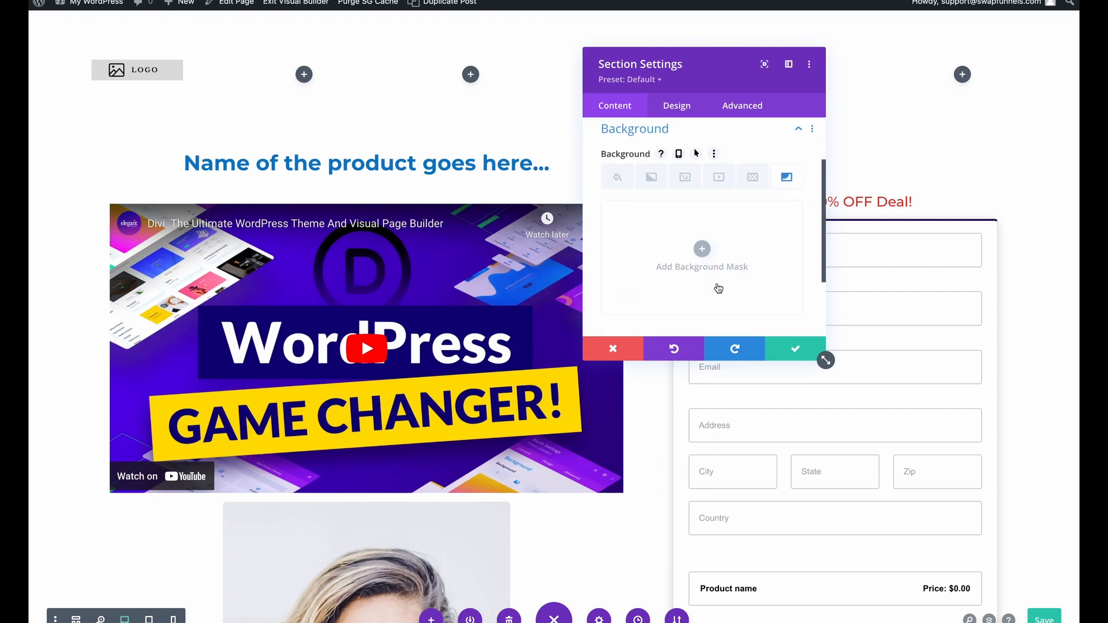
pyautogui.scroll(1, 719, 288)
pyautogui.click(618, 205)
pyautogui.click(702, 275)
pyautogui.click(615, 290)
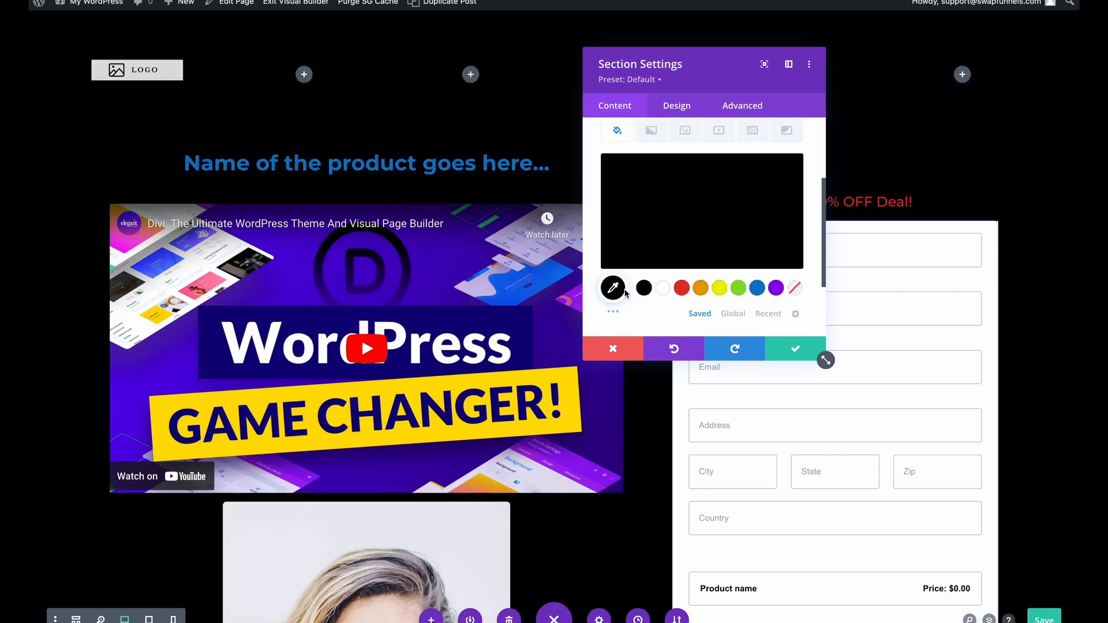
pyautogui.click(663, 287)
pyautogui.scroll(1, 688, 208)
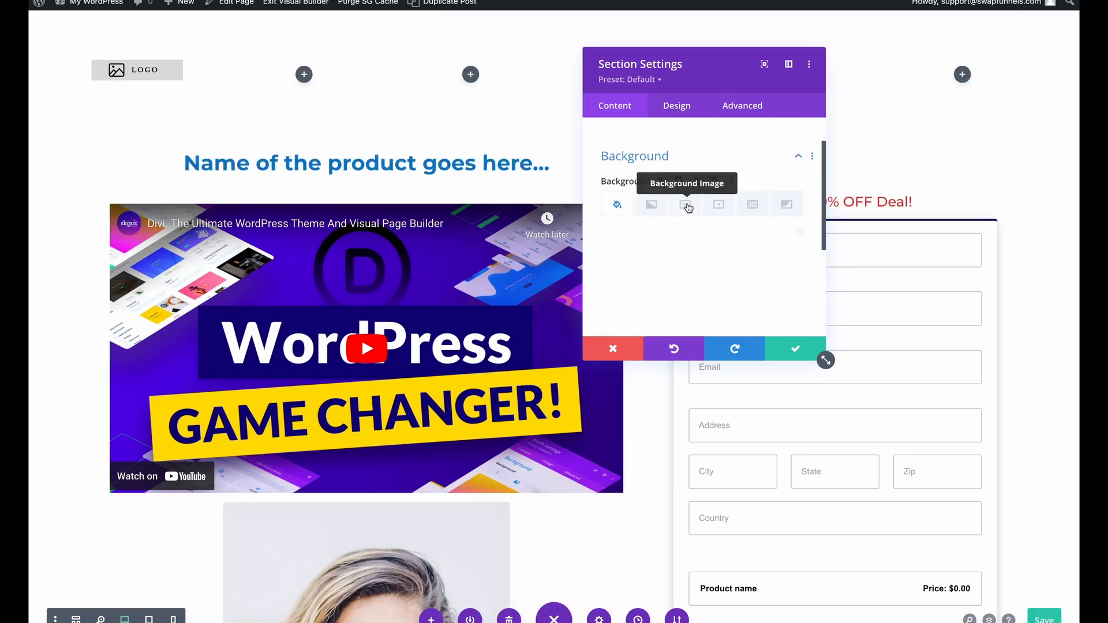